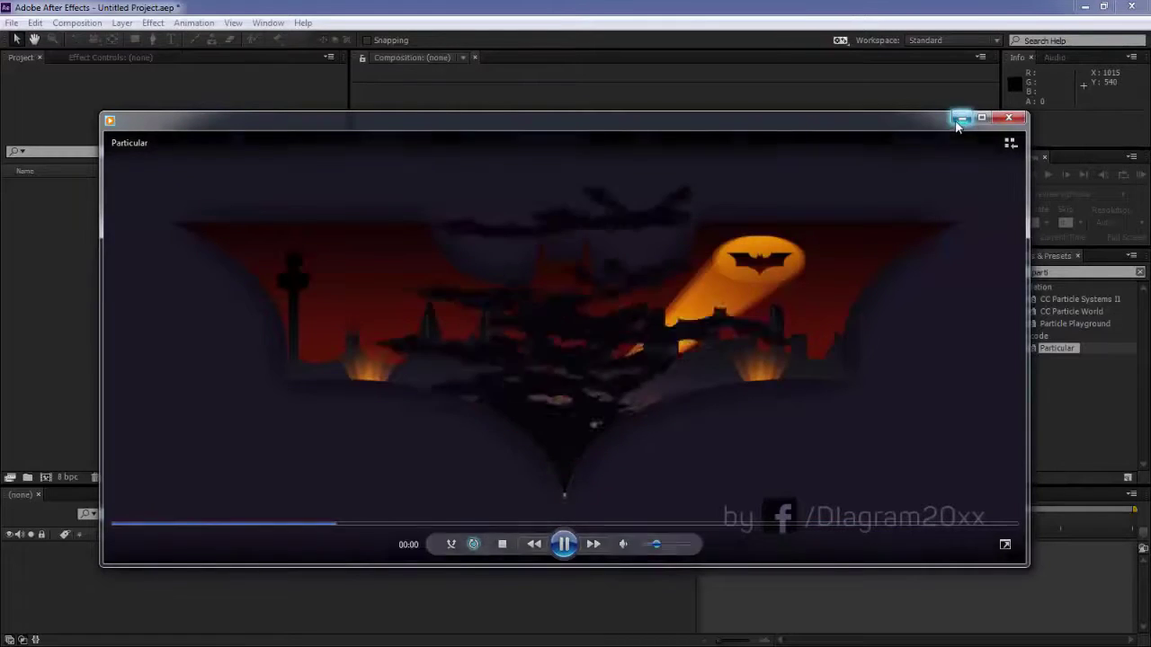
Minimize the Particular preview player to bring After Effects forward.
{"action": "left_click", "coordinate": [958, 120]}
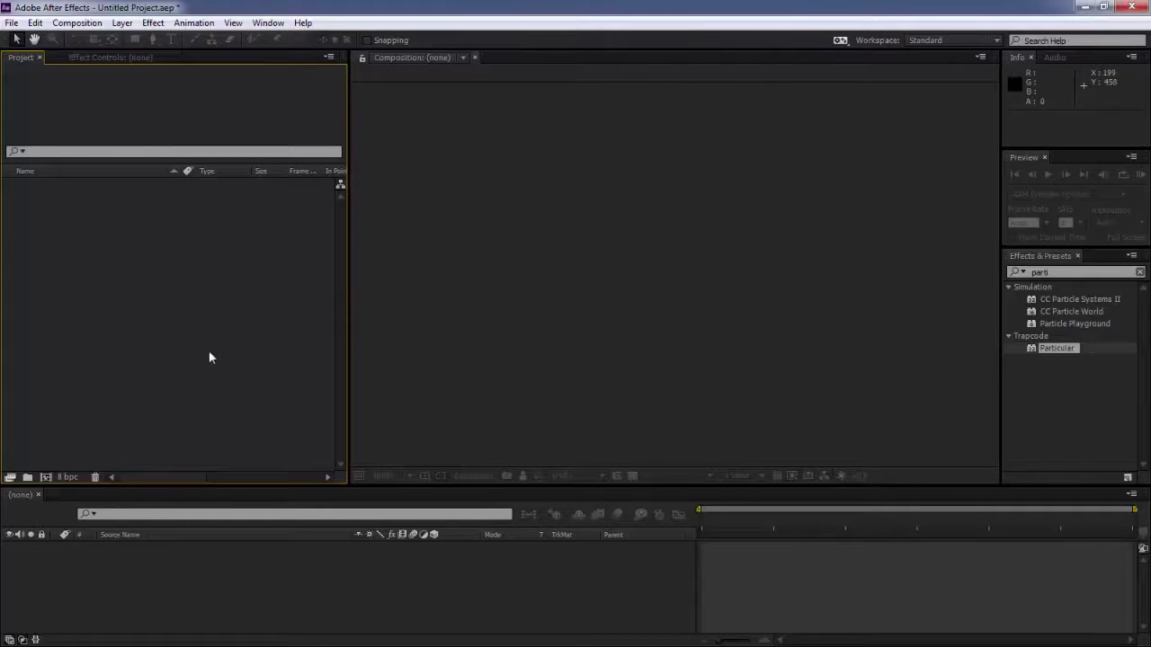
Create a new 1280×720 composition named Particular.
{"action": "key", "text": "ctrl+n"}
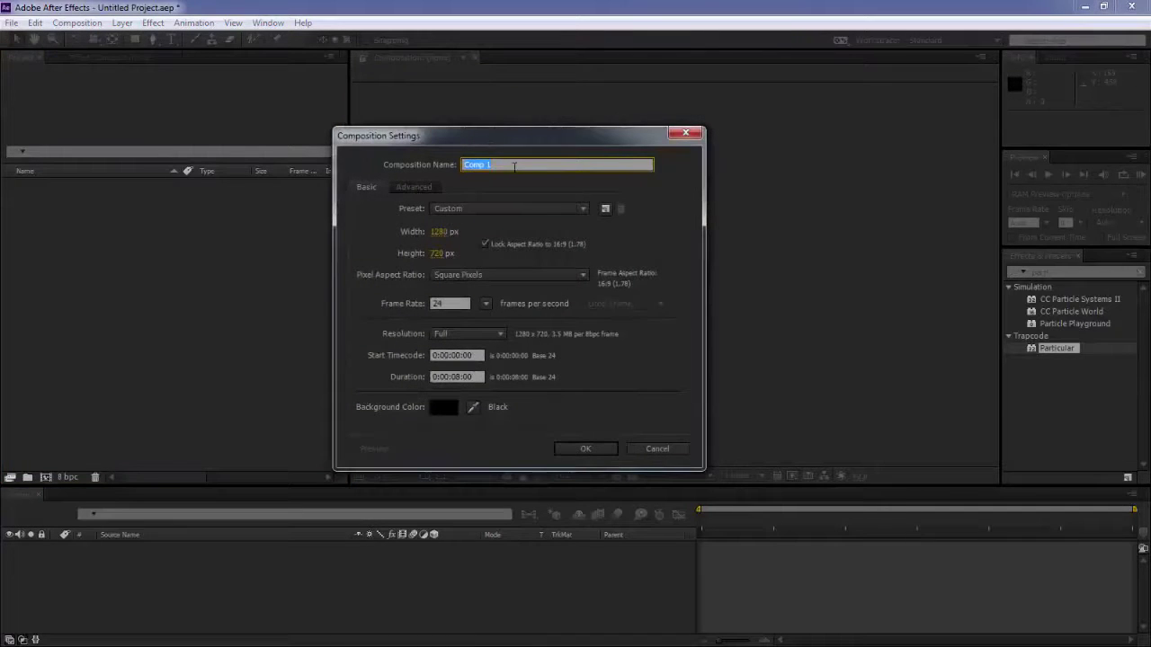
{"action": "type", "text": "Particular"}
{"action": "key", "text": "Return"}
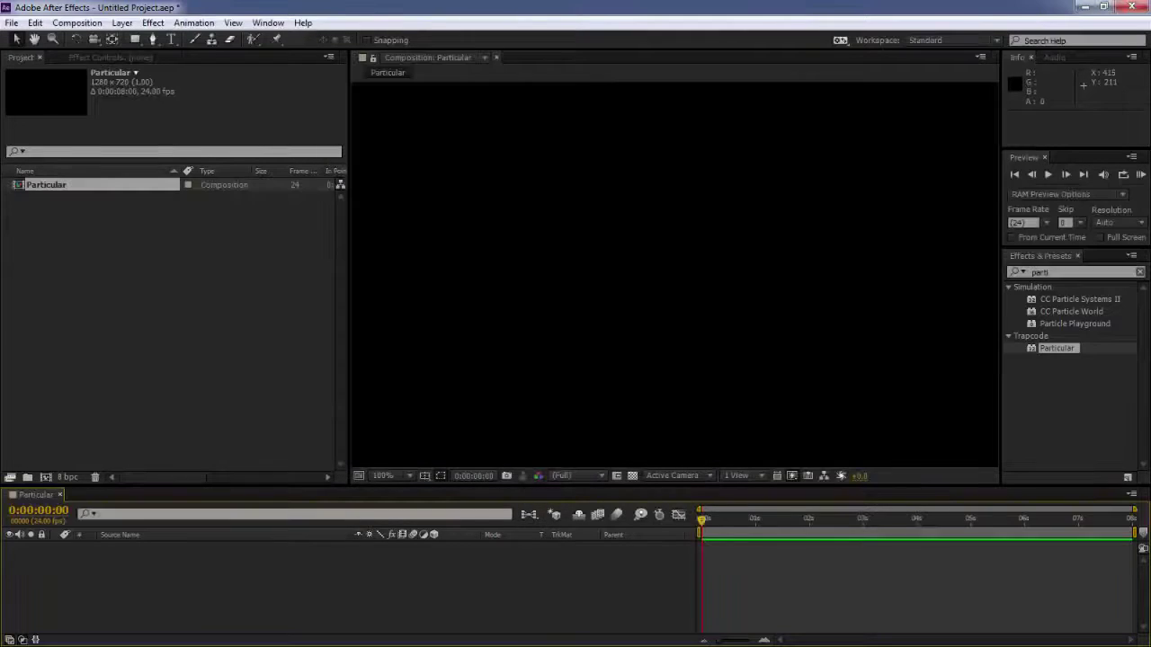
Add a dark gray solid layer to the Particular composition.
{"action": "left_click", "coordinate": [94, 314]}
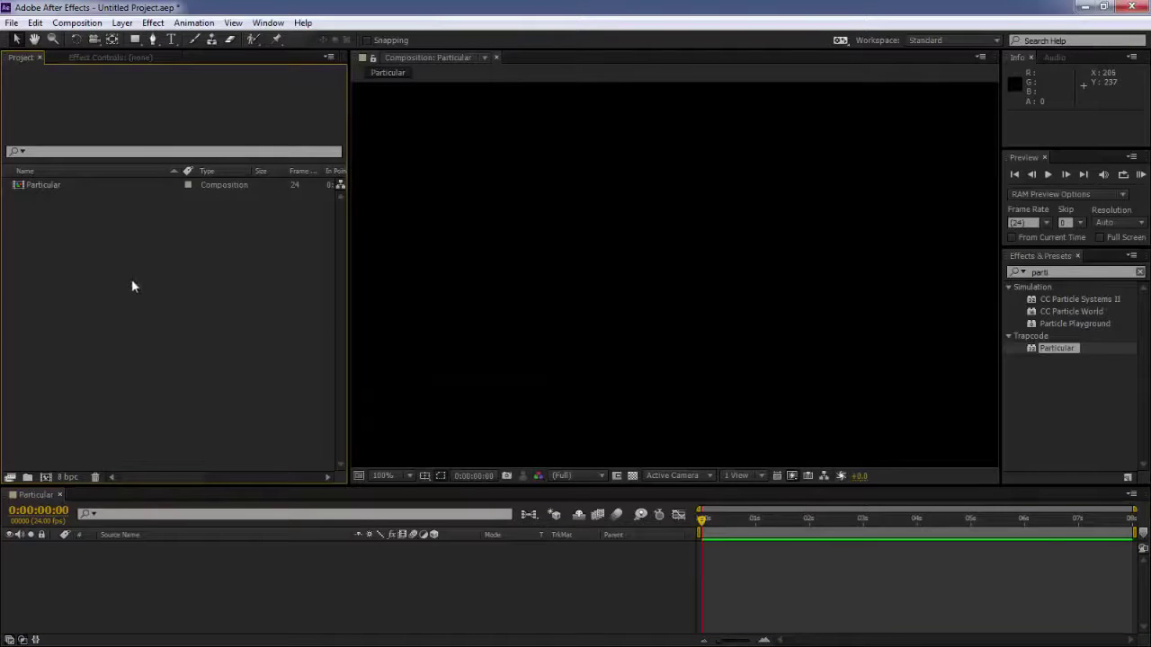
{"action": "left_click", "coordinate": [200, 556]}
{"action": "key", "text": "ctrl+y"}
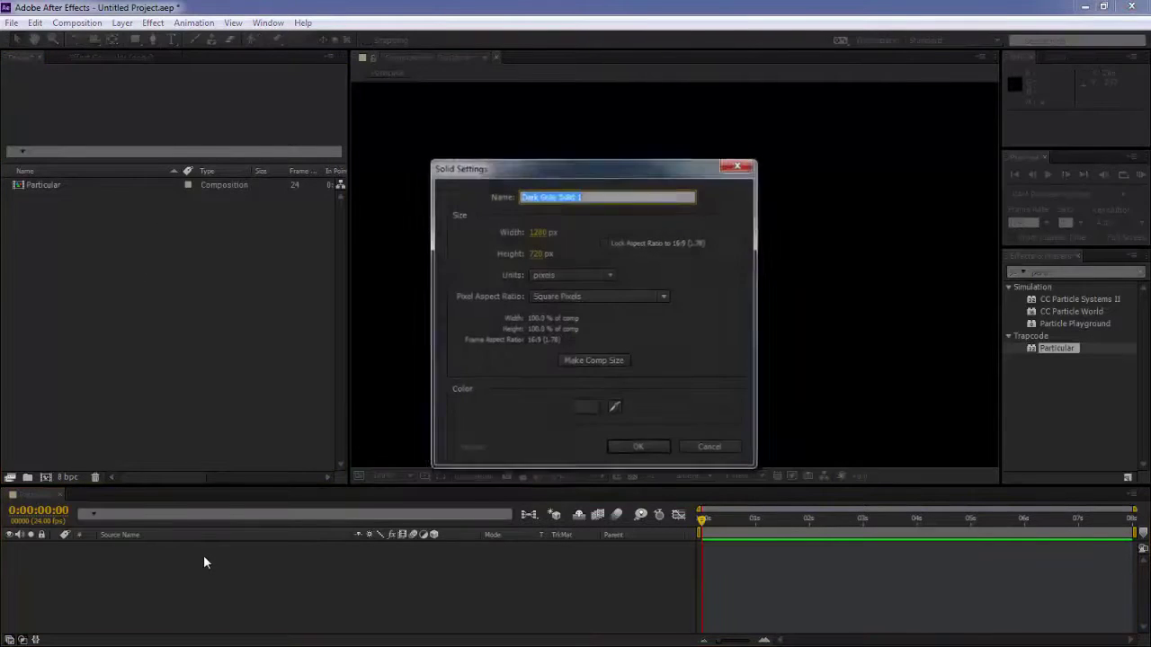
{"action": "left_click", "coordinate": [648, 446]}
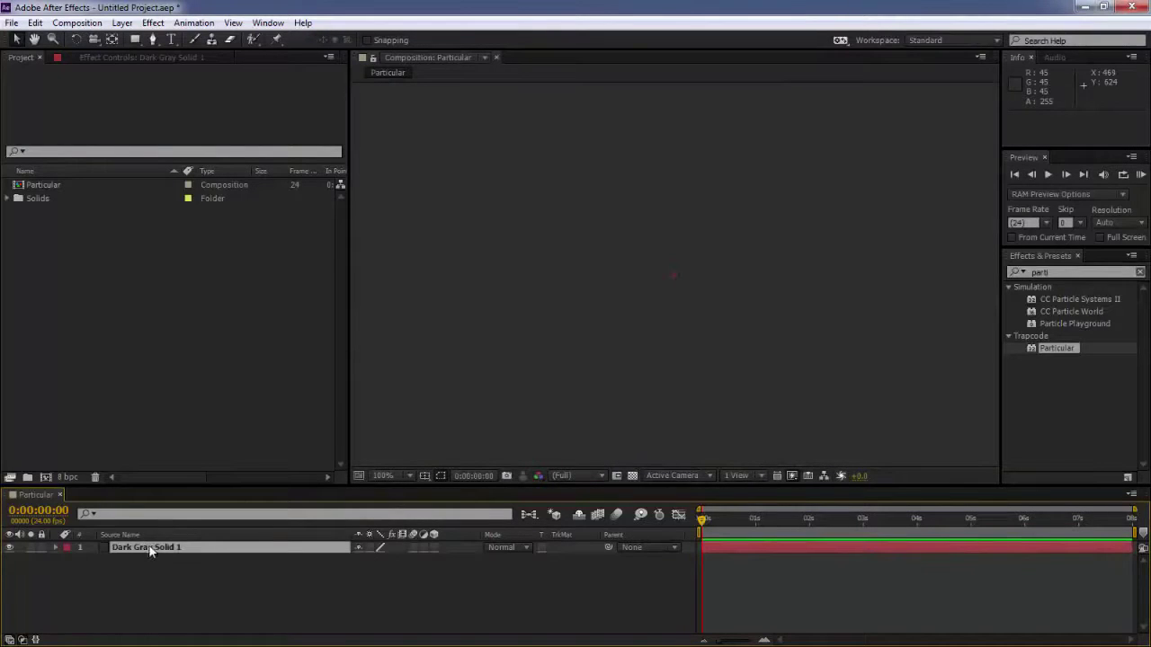
Replace the 'parti' effects search with 'chec' to find Checkerboard.
{"action": "left_click", "coordinate": [1077, 271]}
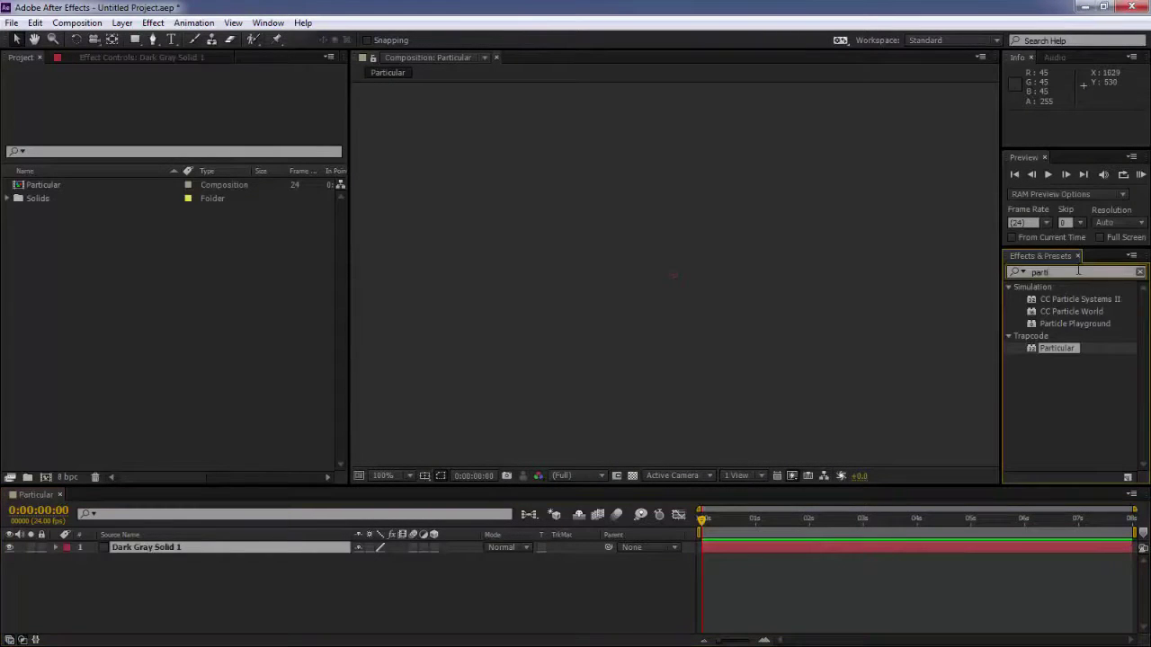
{"action": "left_click", "coordinate": [1139, 271]}
{"action": "type", "text": "chec"}
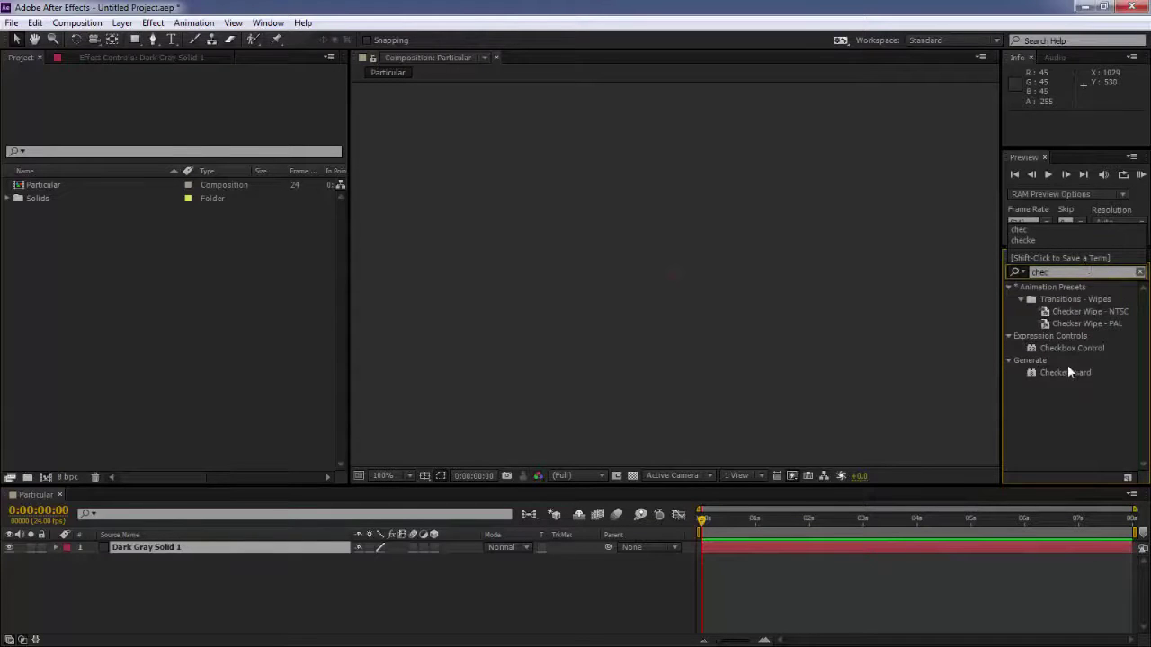
Apply Checkerboard to the solid with width 62 and colour #545454.
{"action": "double_click", "coordinate": [1056, 371]}
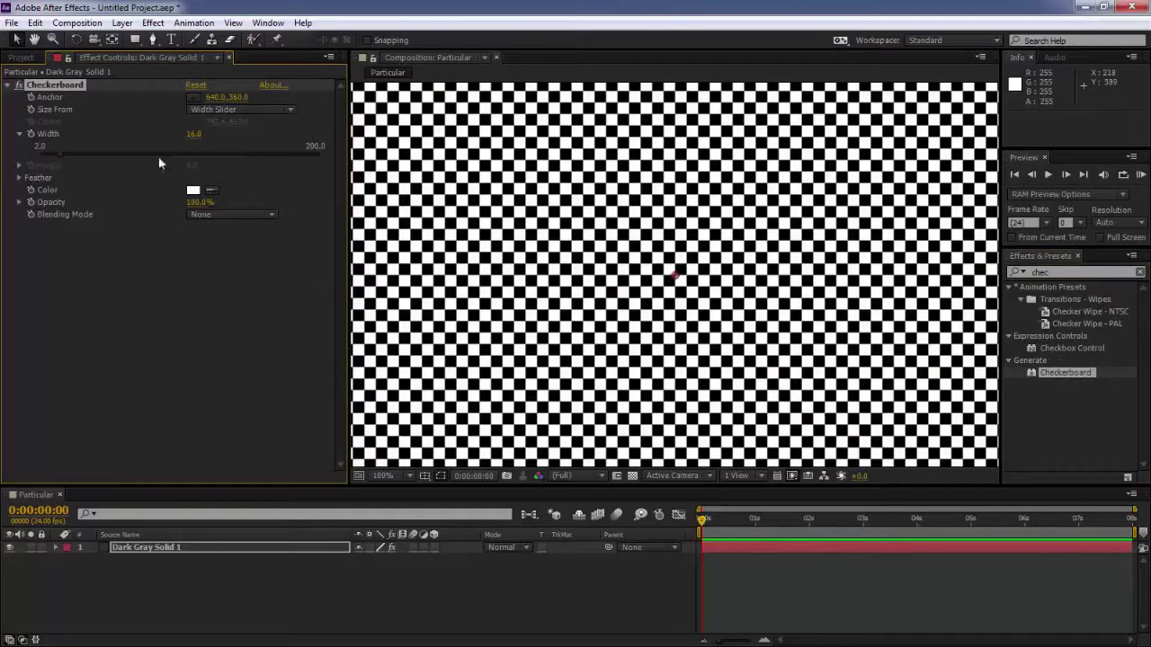
{"action": "left_click_drag", "start_coordinate": [197, 137], "coordinate": [203, 161]}
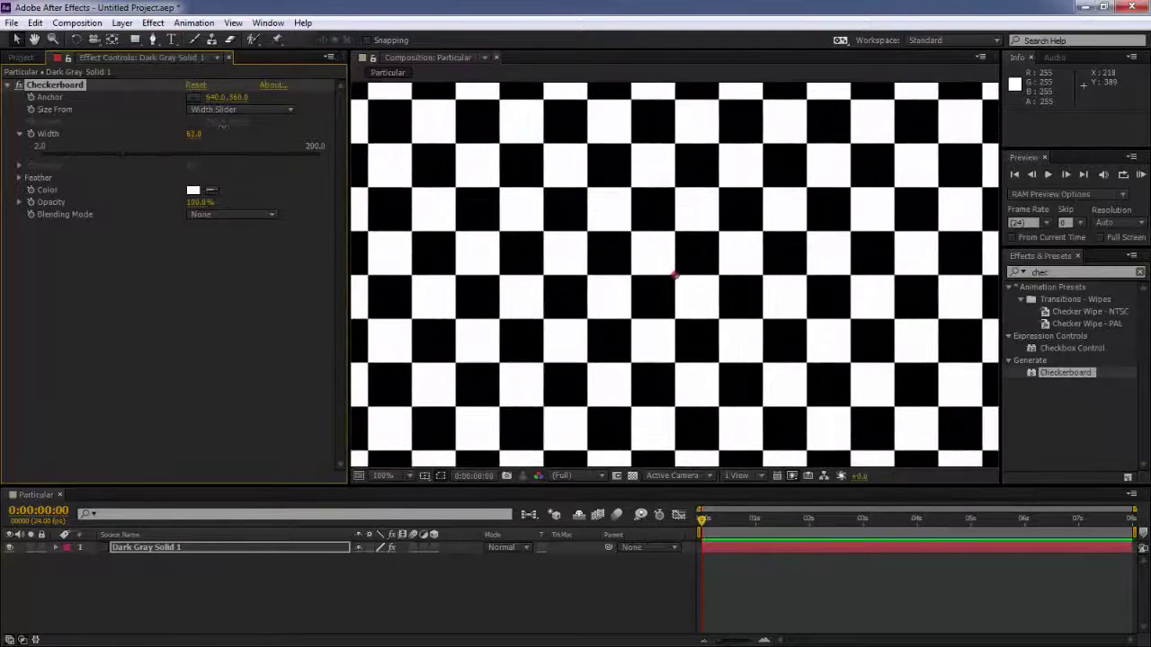
{"action": "left_click", "coordinate": [193, 190]}
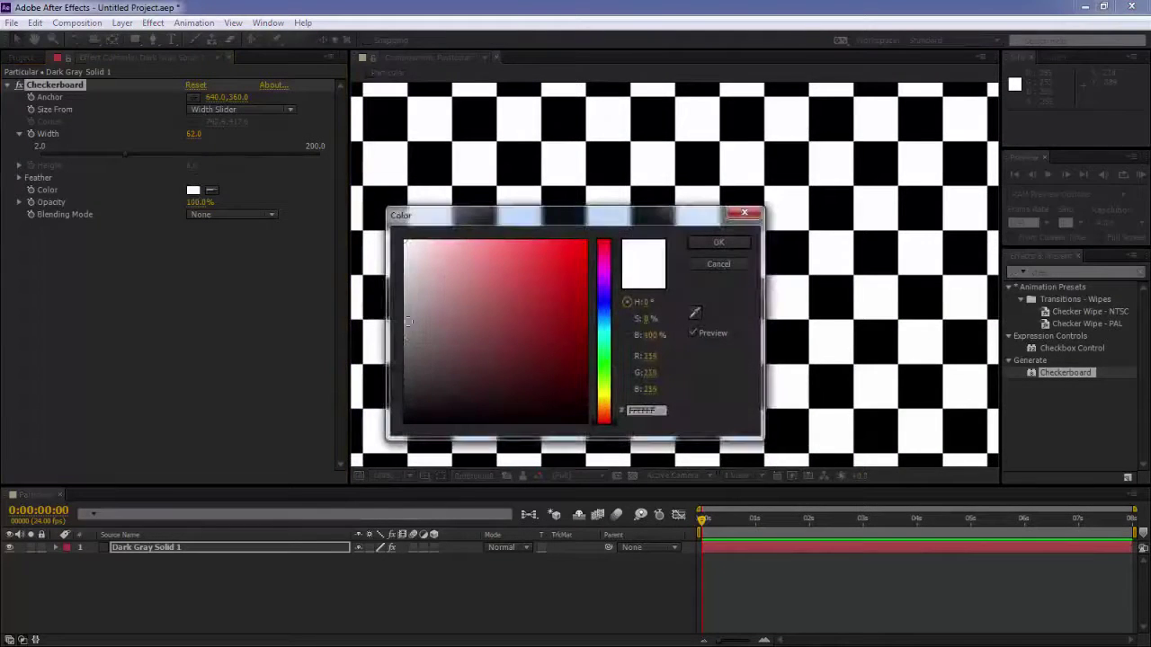
{"action": "left_click_drag", "start_coordinate": [409, 360], "coordinate": [366, 361]}
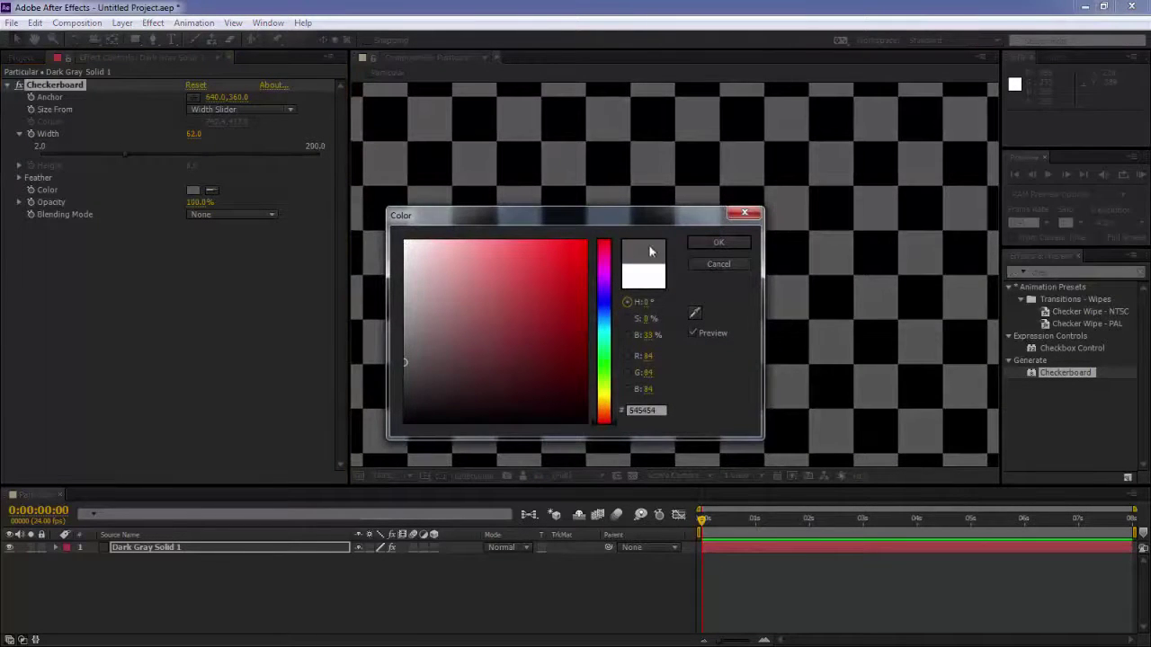
{"action": "left_click", "coordinate": [733, 243]}
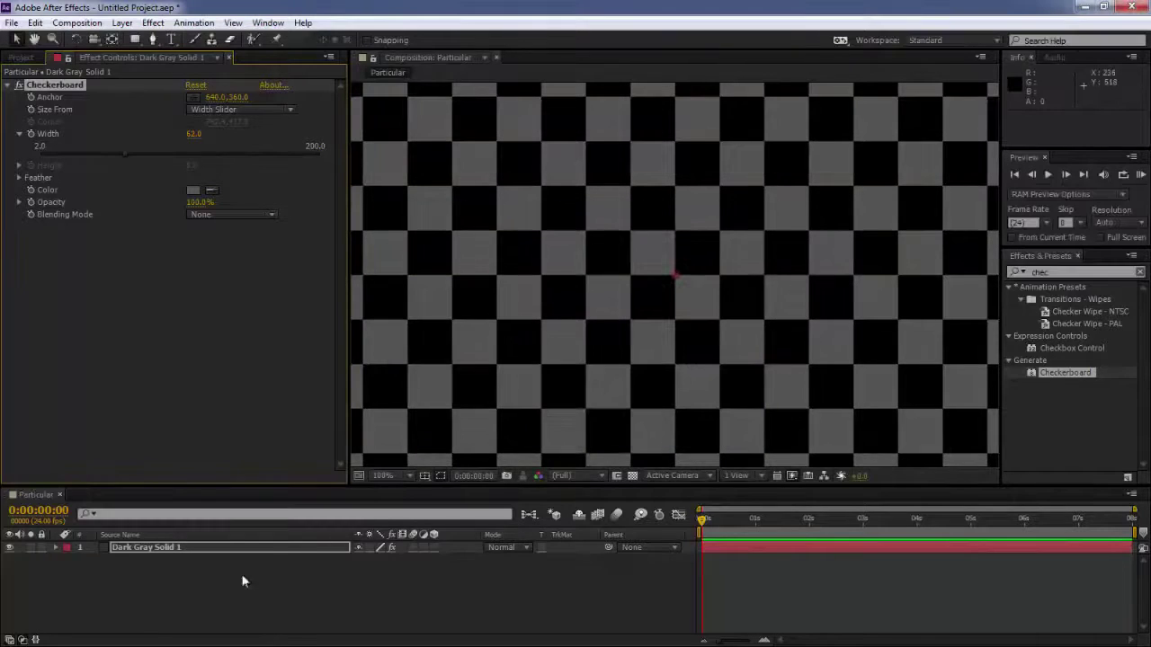
Make the solid 3D, rotate it 90° on X, and lower it to the frame bottom.
{"action": "left_click", "coordinate": [158, 546]}
{"action": "left_click", "coordinate": [435, 546]}
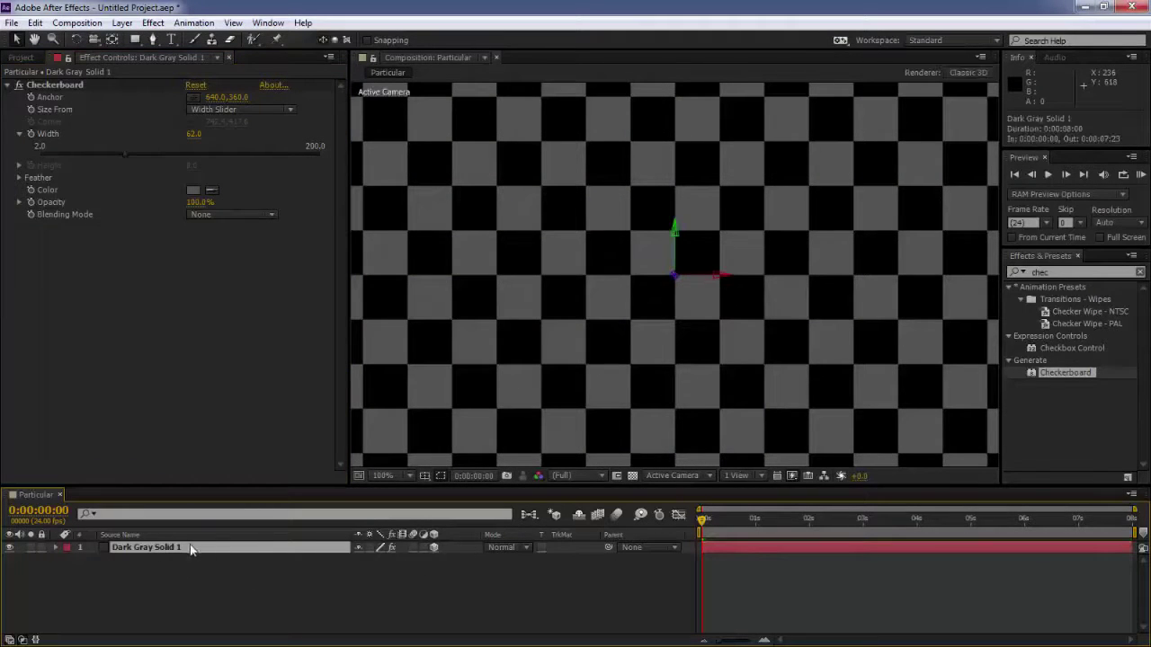
{"action": "left_click", "coordinate": [194, 548]}
{"action": "key", "text": "r"}
{"action": "left_click", "coordinate": [374, 573]}
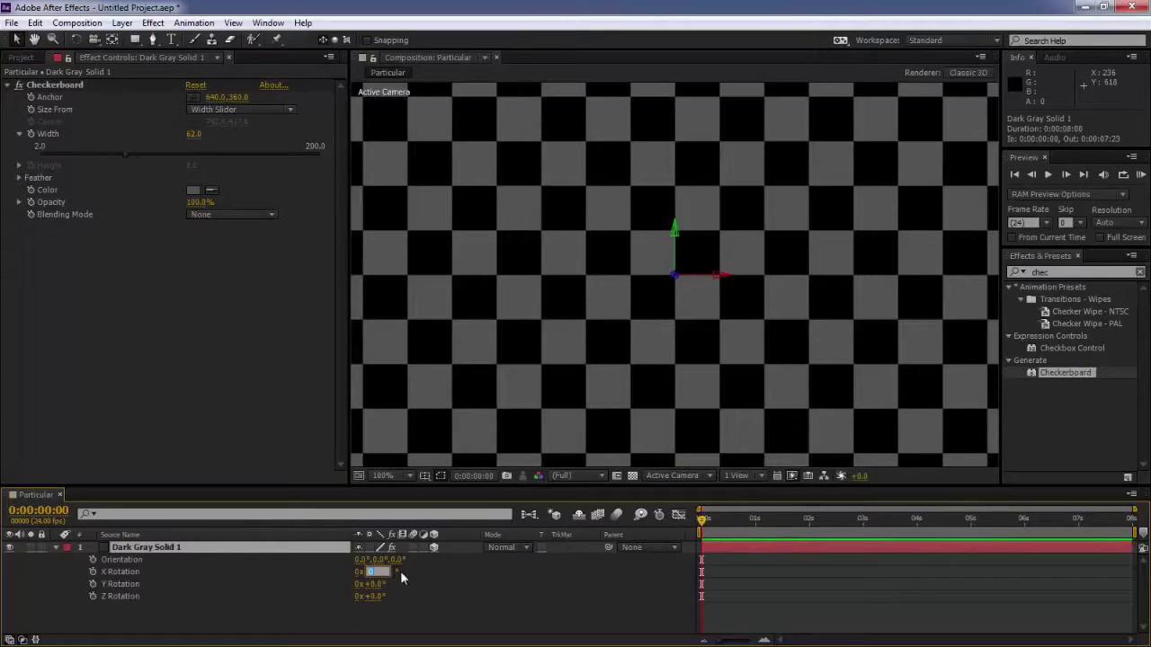
{"action": "type", "text": "90"}
{"action": "key", "text": "Return"}
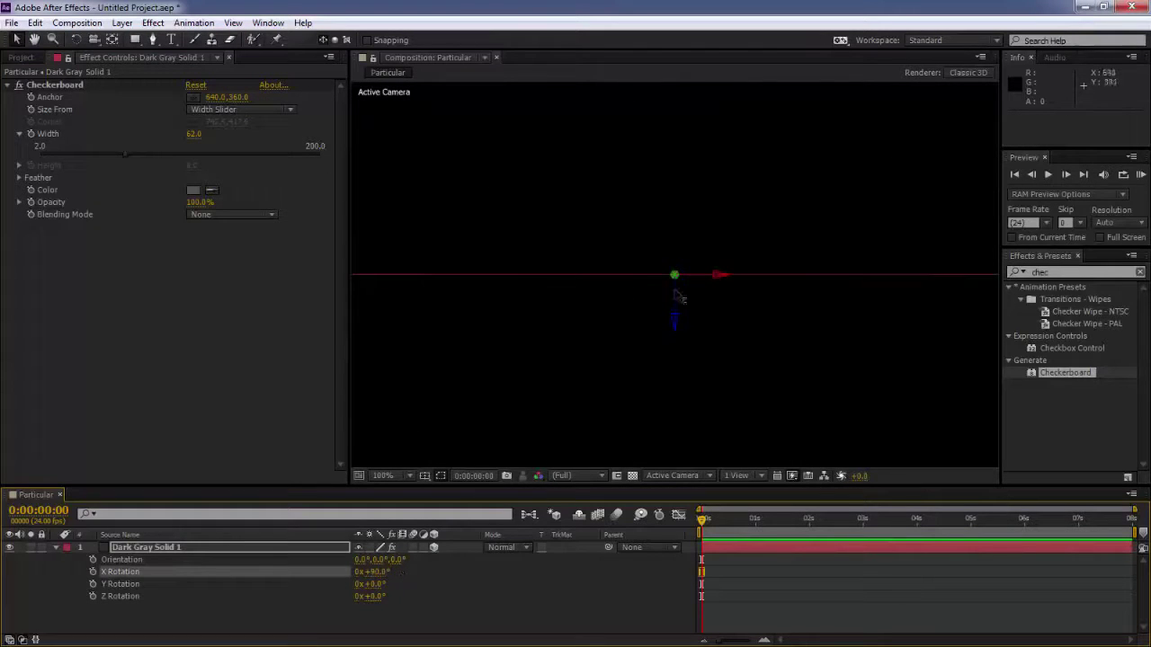
{"action": "left_click_drag", "start_coordinate": [681, 297], "coordinate": [670, 459]}
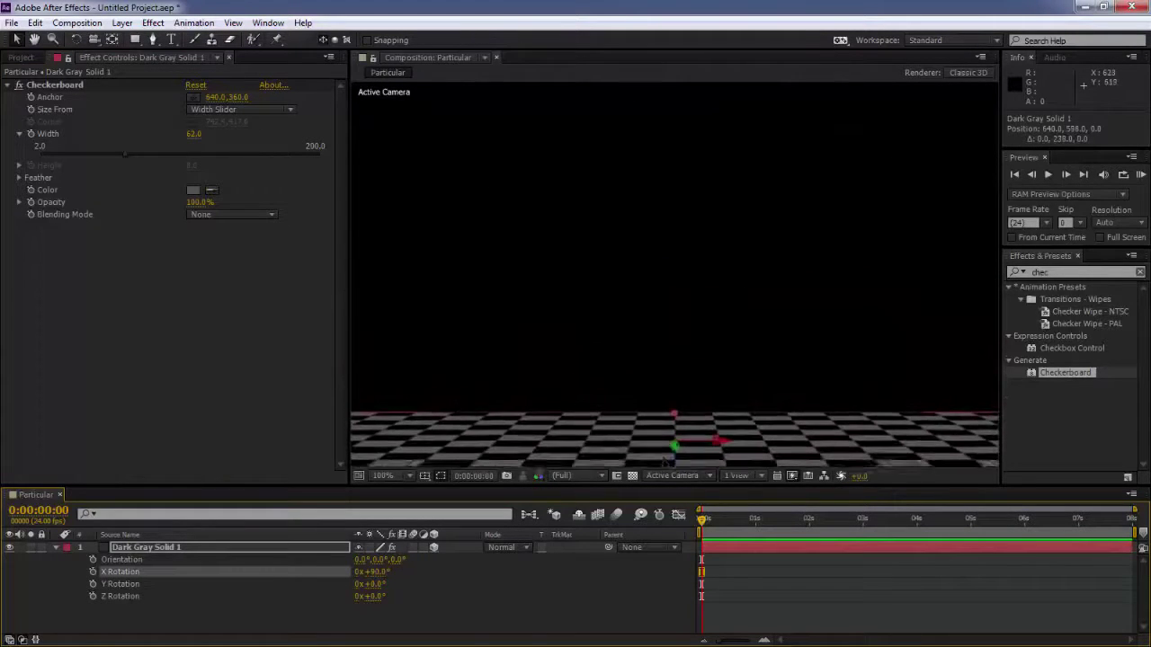
{"action": "left_click", "coordinate": [88, 351]}
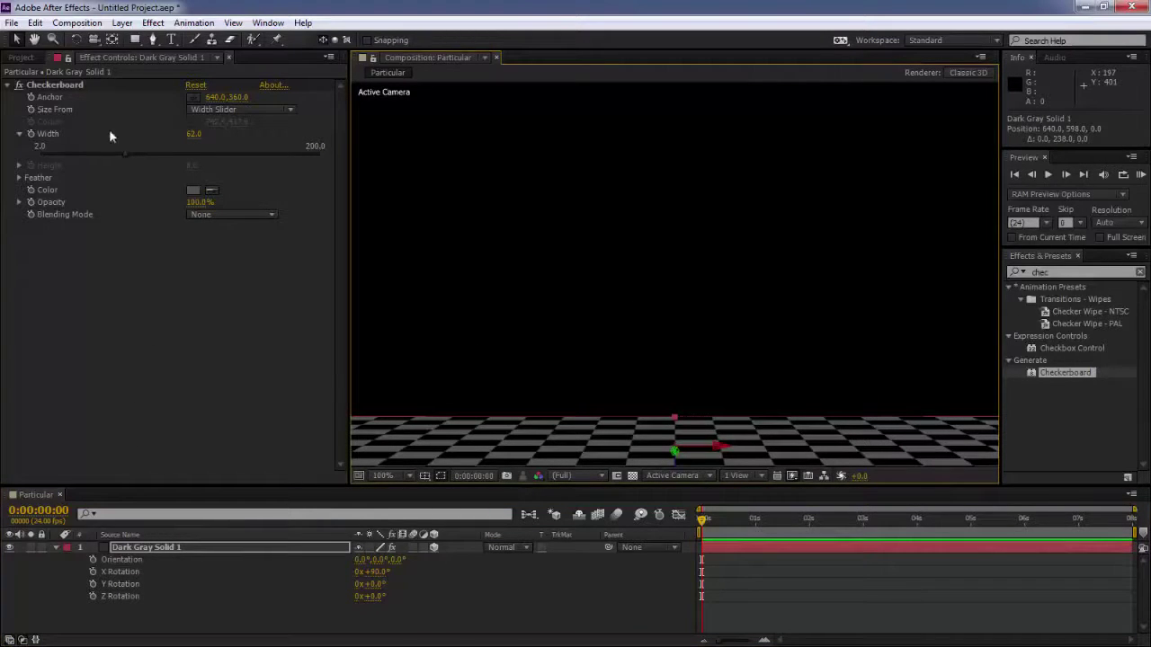
Add a new camera, Camera 1, to the composition.
{"action": "left_click", "coordinate": [149, 550]}
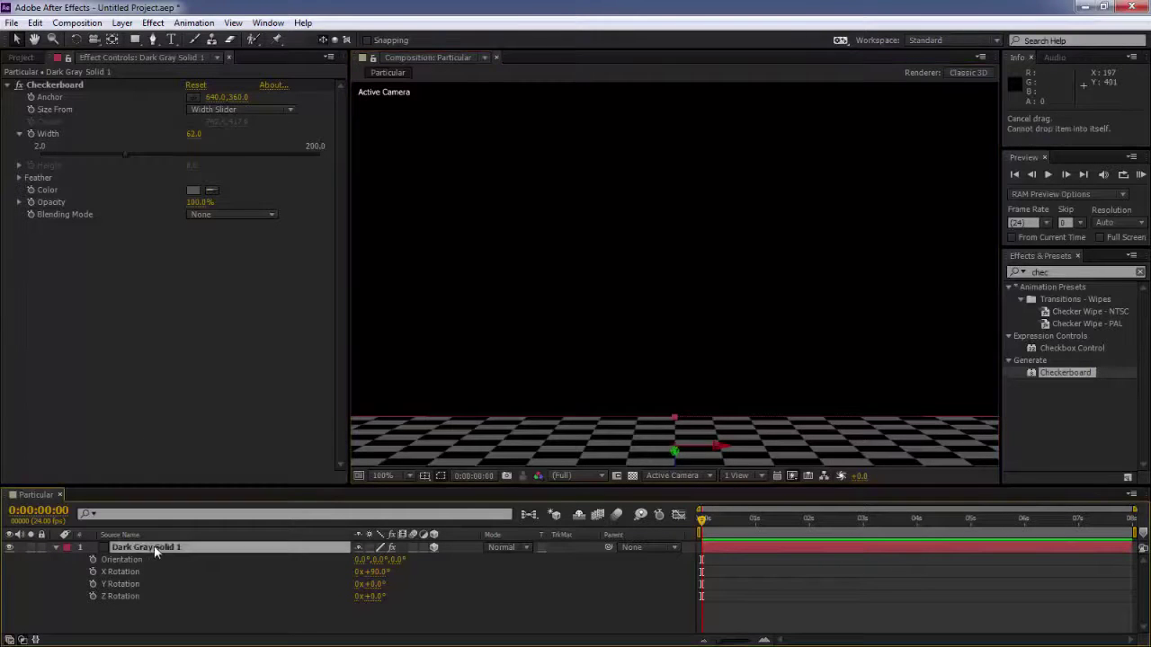
{"action": "left_click", "coordinate": [120, 24]}
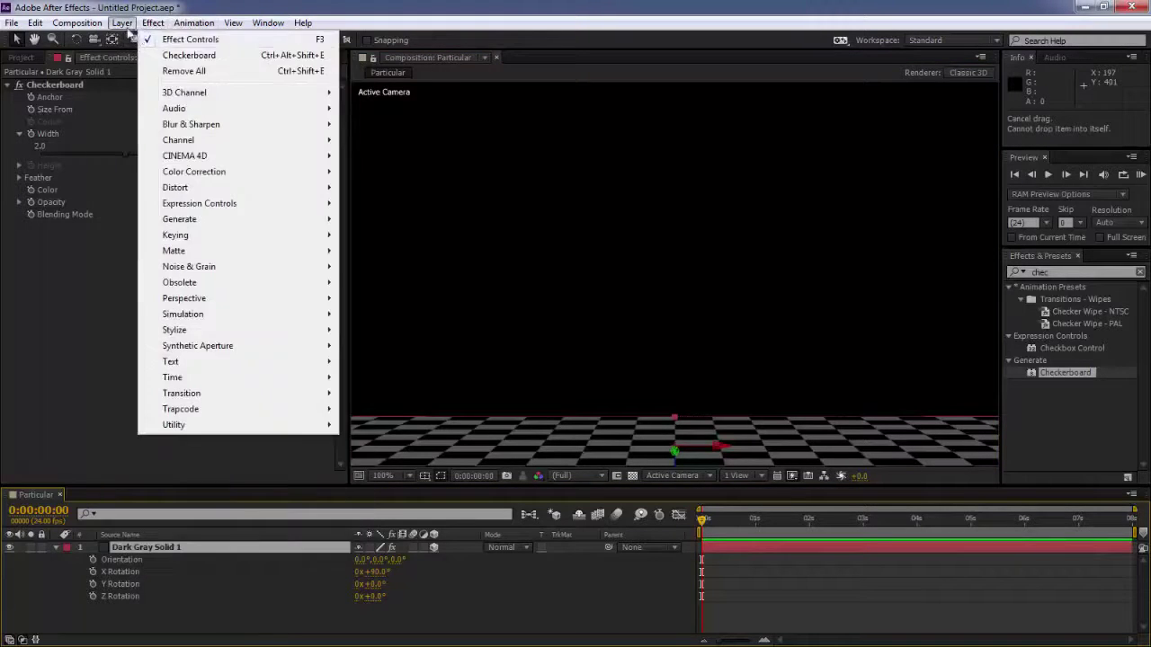
{"action": "mouse_move", "coordinate": [135, 40]}
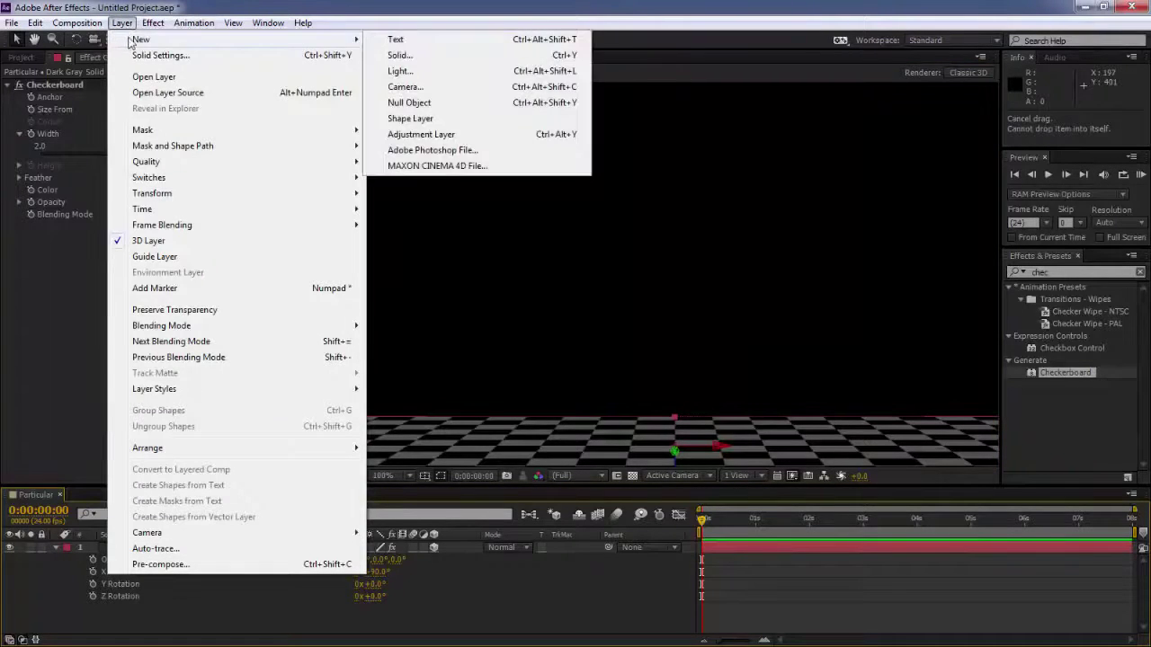
{"action": "left_click", "coordinate": [401, 86]}
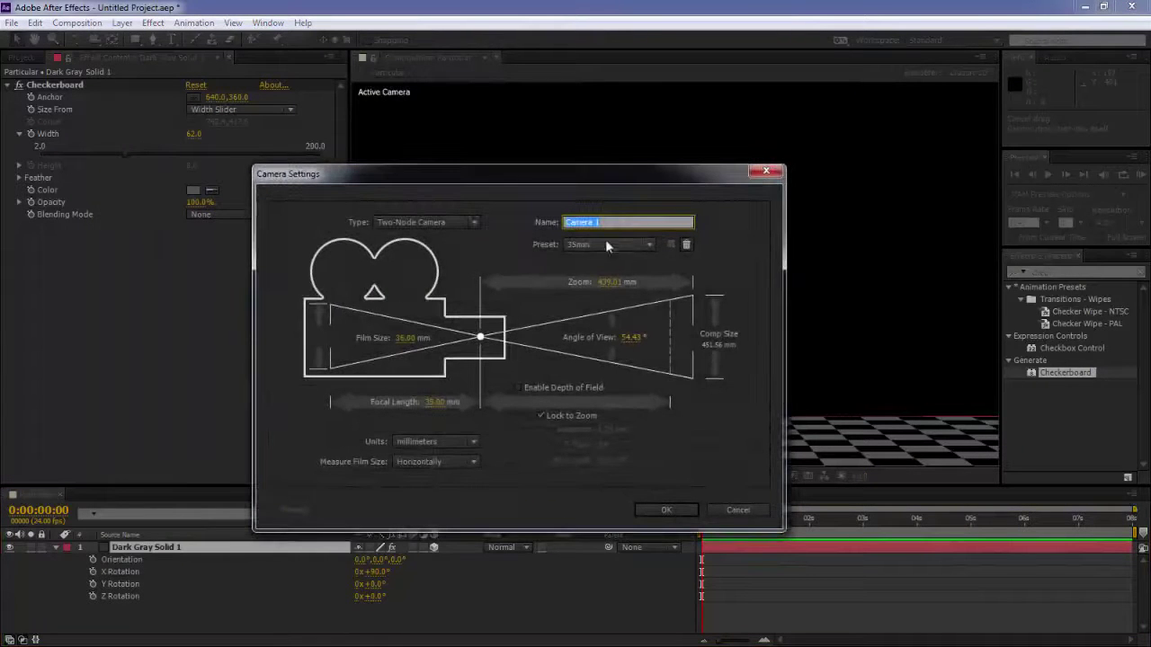
{"action": "left_click", "coordinate": [680, 509]}
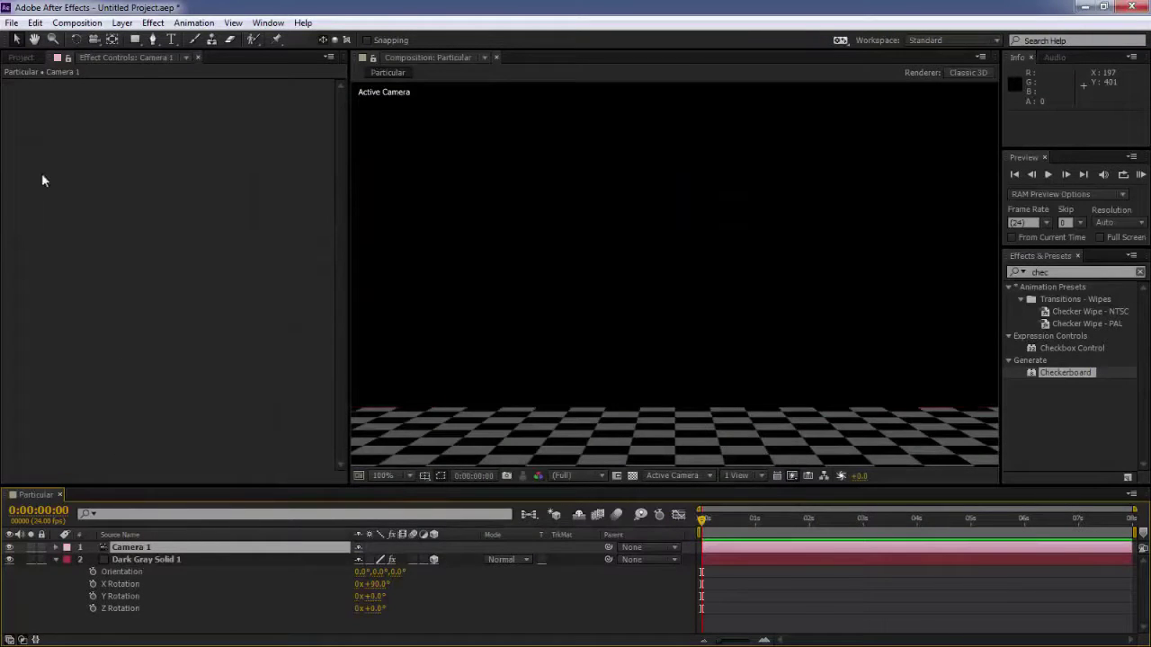
{"action": "left_click", "coordinate": [27, 57]}
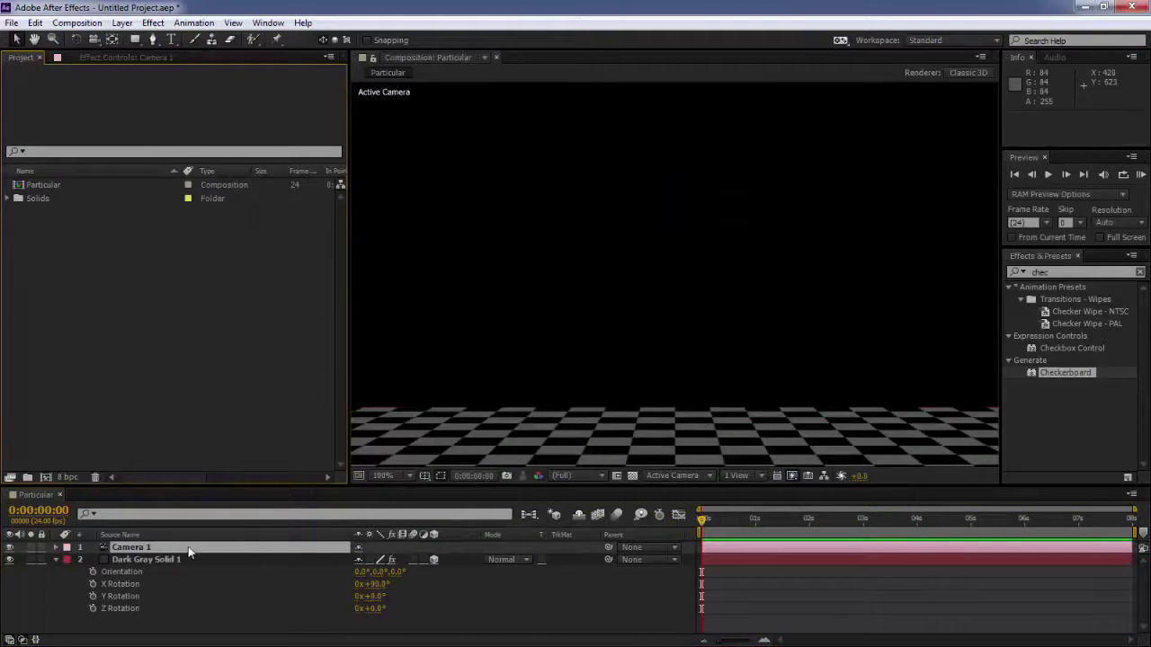
{"action": "left_click", "coordinate": [155, 549]}
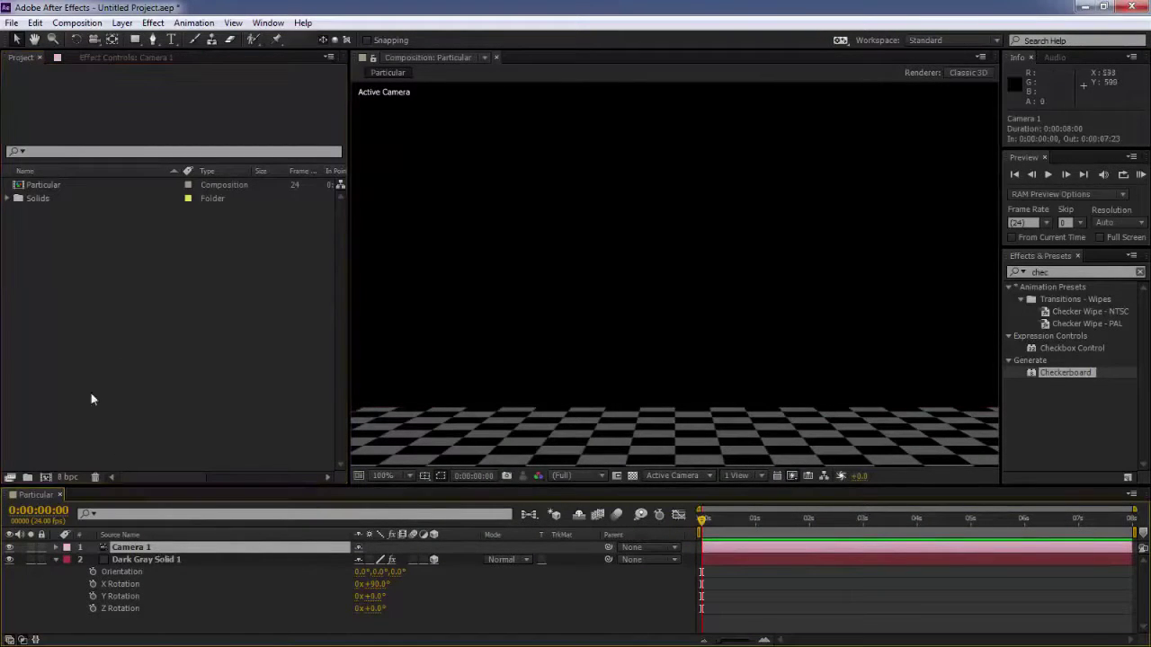
{"action": "left_click", "coordinate": [116, 317]}
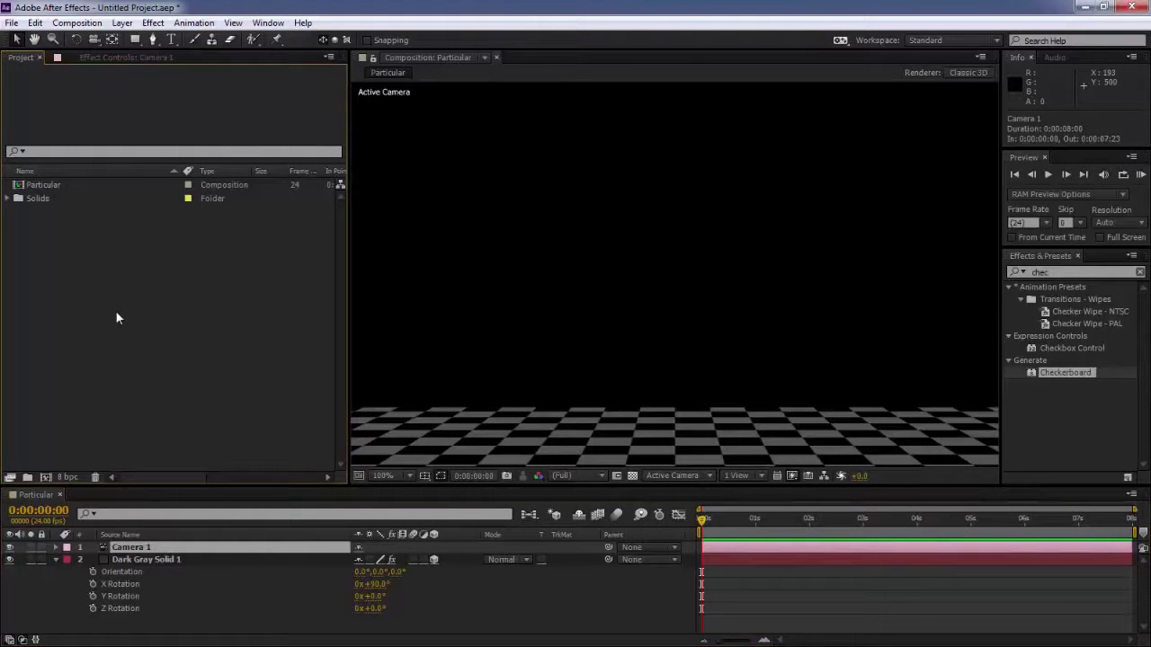
Create a comp-sized 1280×720 solid named Particular at the top of the stack.
{"action": "left_click", "coordinate": [122, 22]}
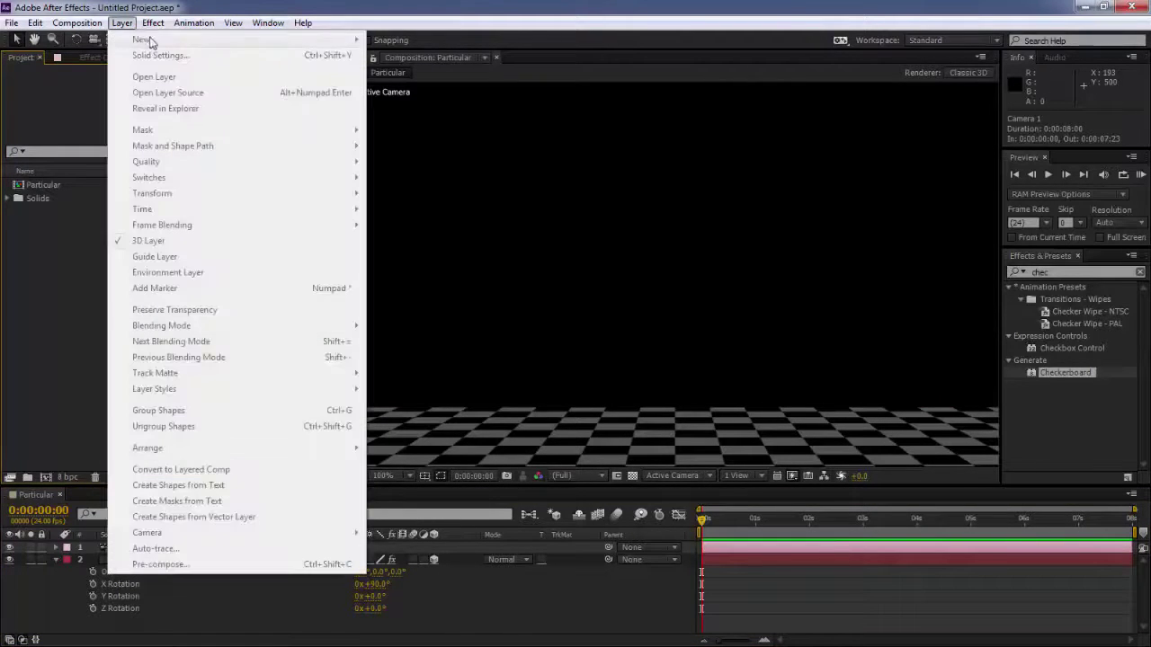
{"action": "left_click", "coordinate": [111, 446]}
{"action": "left_click", "coordinate": [188, 547]}
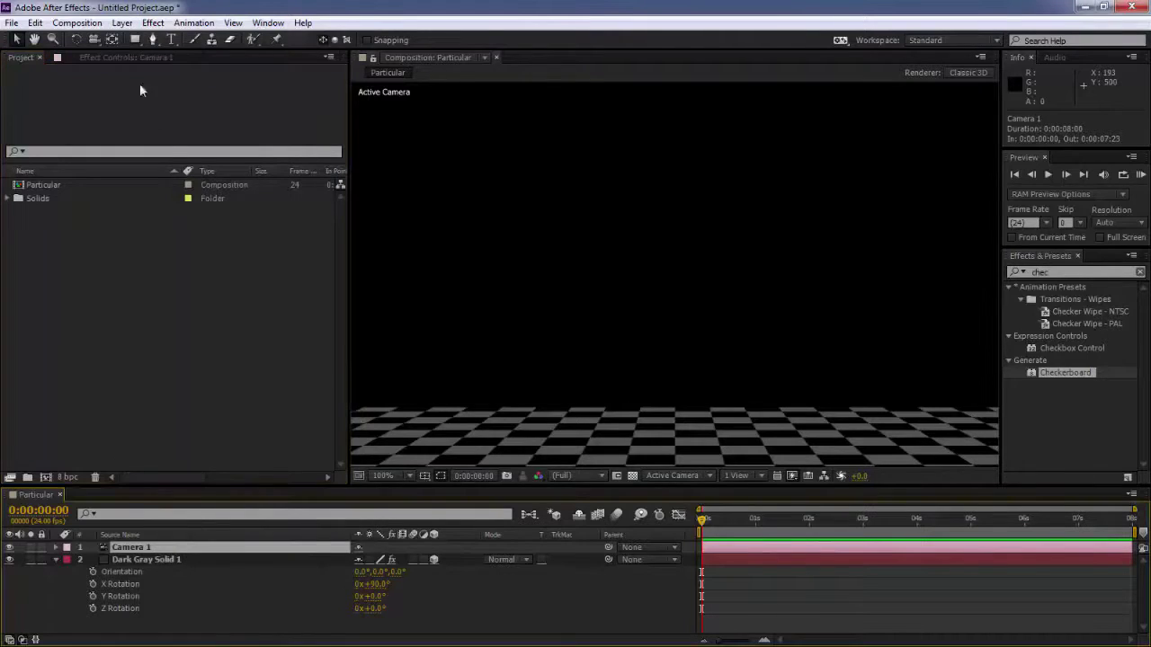
{"action": "left_click", "coordinate": [128, 23]}
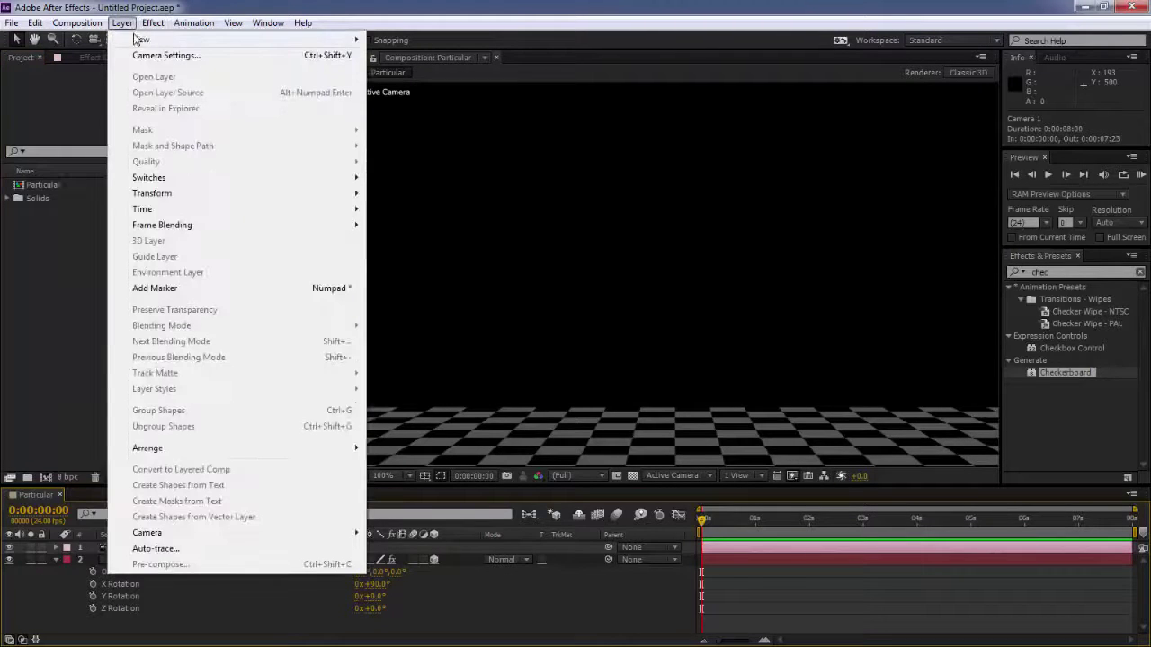
{"action": "mouse_move", "coordinate": [141, 43]}
{"action": "left_click", "coordinate": [436, 57]}
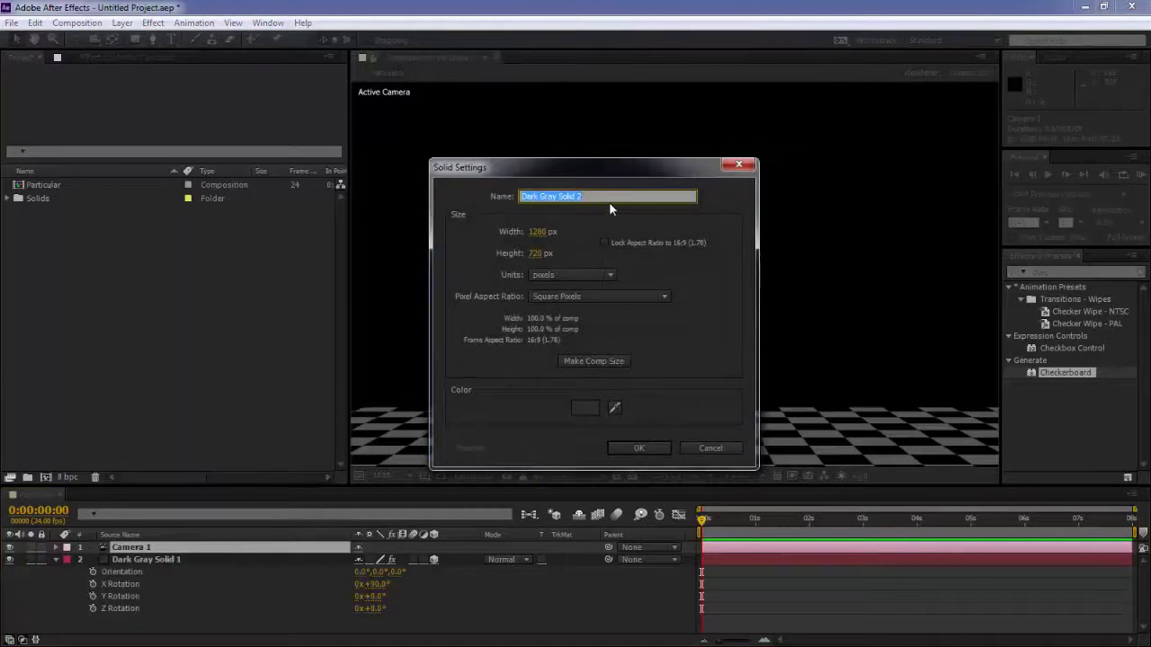
{"action": "type", "text": "Particul"}
{"action": "type", "text": "ar"}
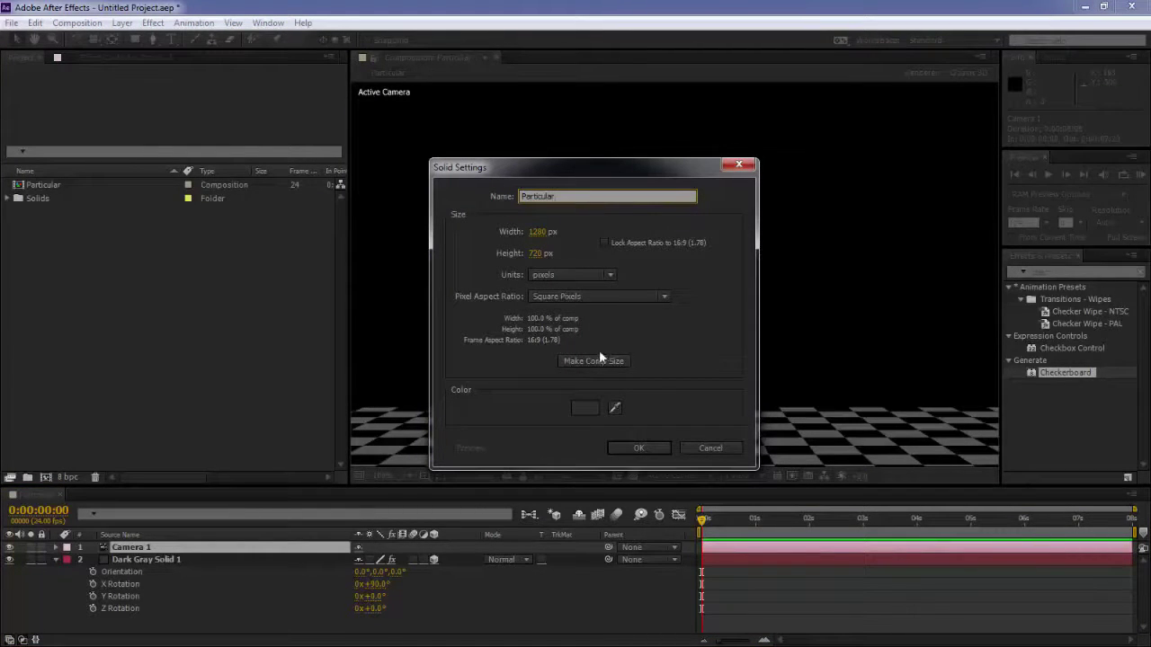
{"action": "left_click", "coordinate": [589, 361]}
{"action": "left_click", "coordinate": [642, 449]}
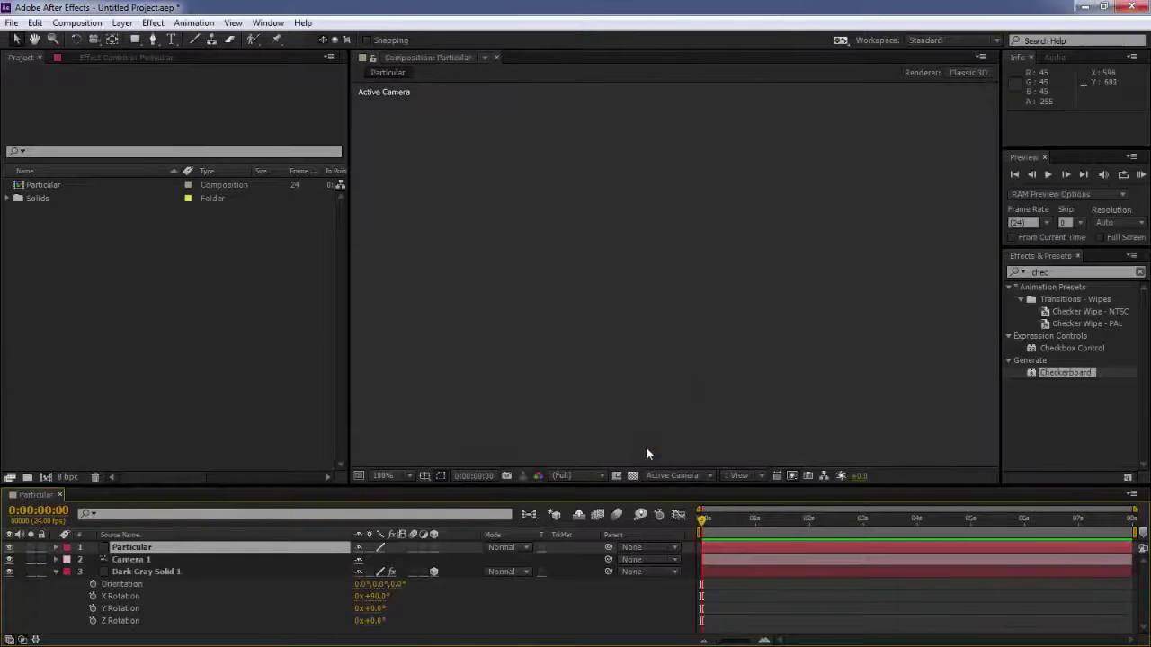
Search 'partic', apply Trapcode Particular to the Particular solid, and accept the default light-name options.
{"action": "left_click", "coordinate": [1072, 274]}
{"action": "type", "text": "partic"}
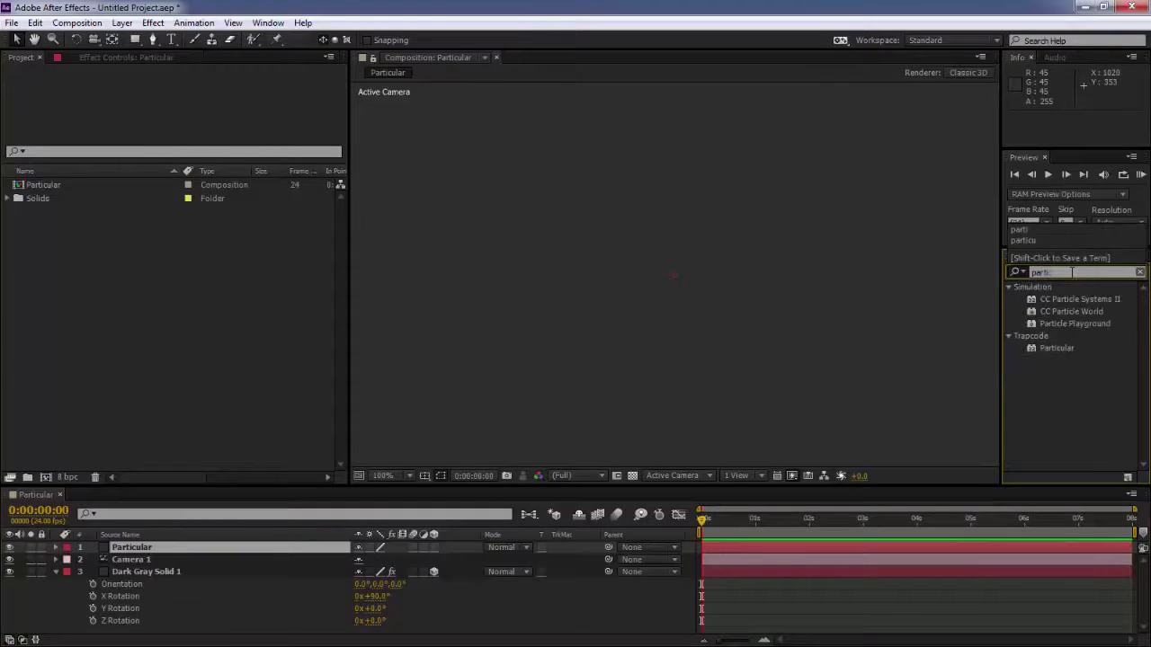
{"action": "double_click", "coordinate": [1057, 348]}
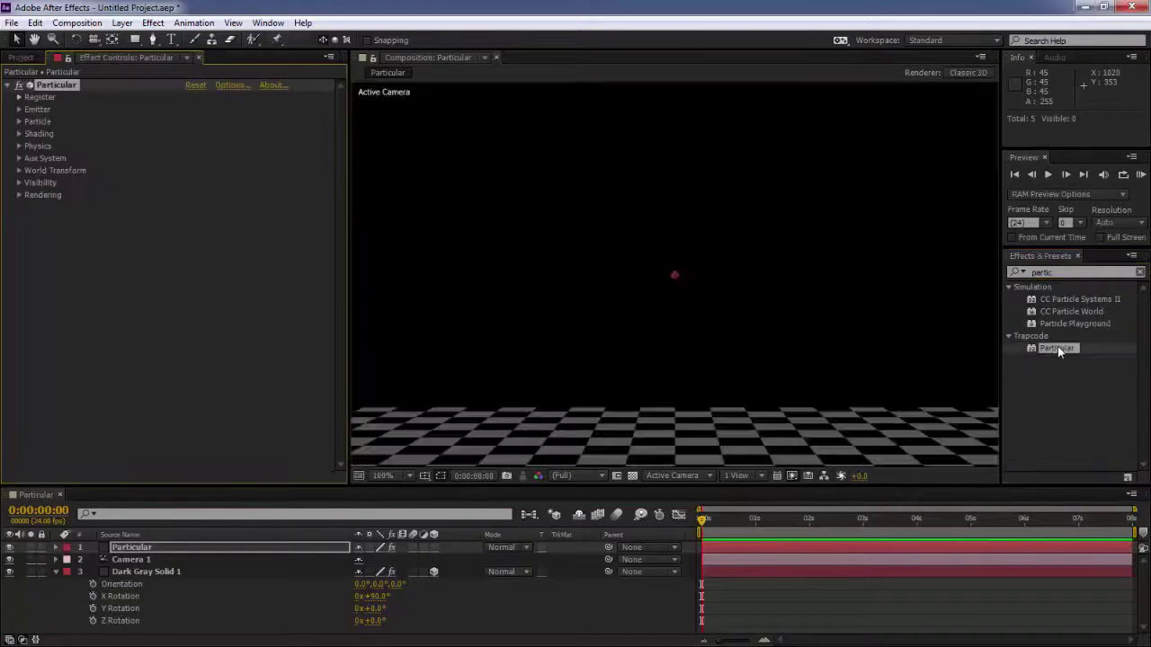
{"action": "left_click", "coordinate": [225, 84]}
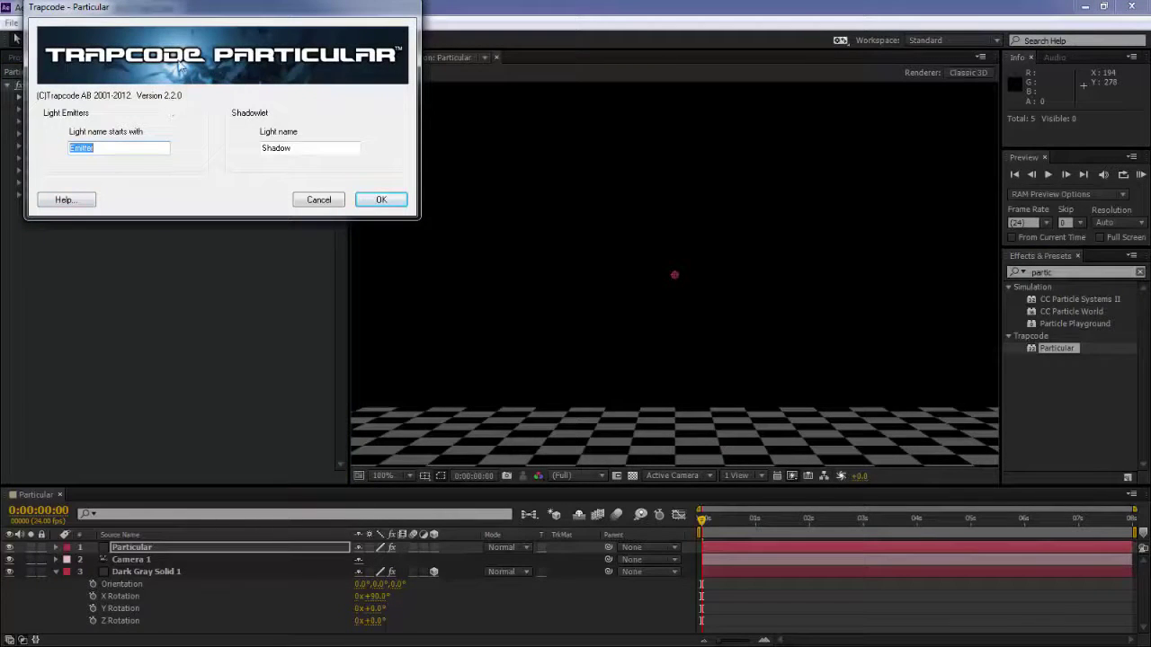
{"action": "left_click_drag", "start_coordinate": [192, 12], "coordinate": [540, 121]}
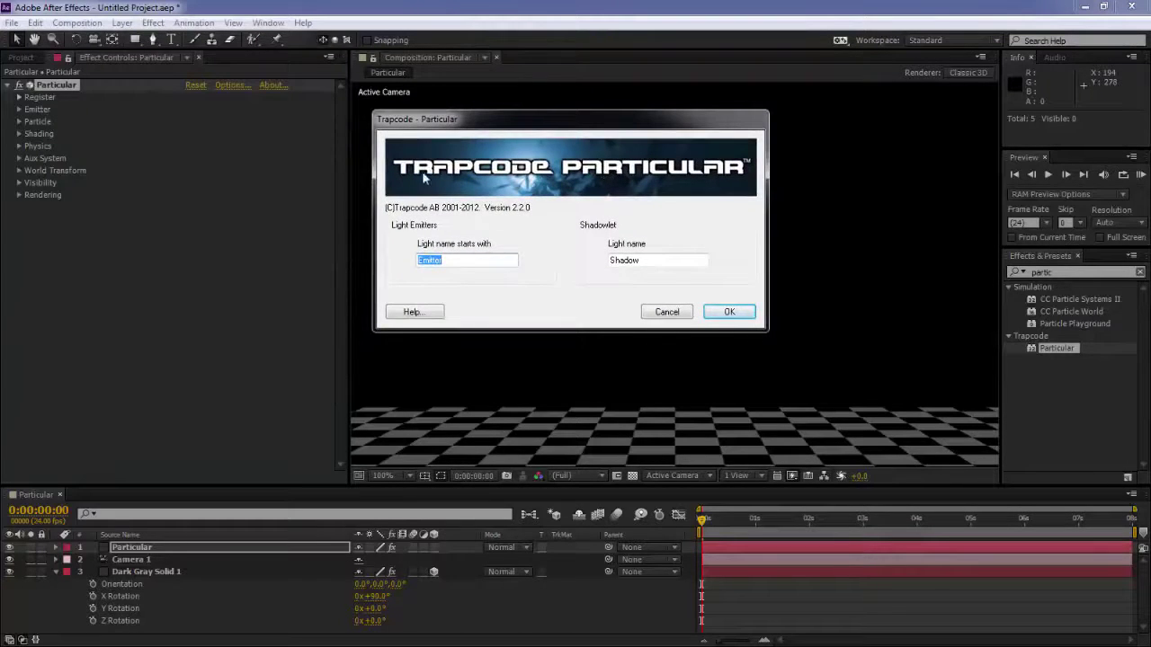
{"action": "left_click_drag", "start_coordinate": [530, 123], "coordinate": [580, 143]}
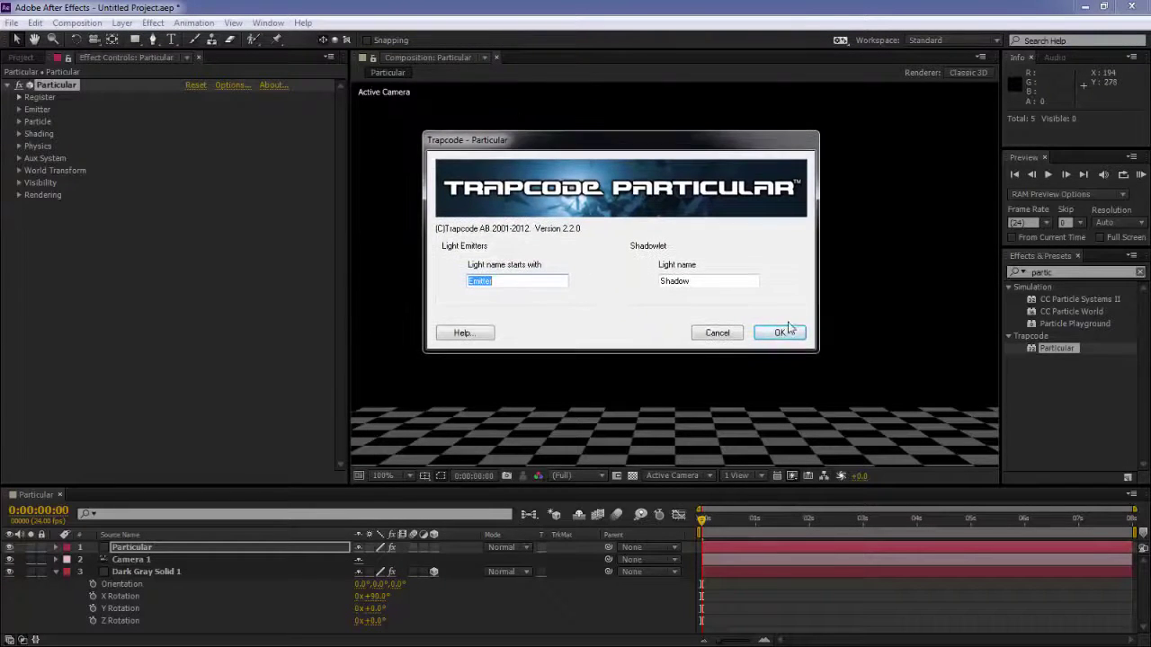
{"action": "left_click", "coordinate": [780, 333]}
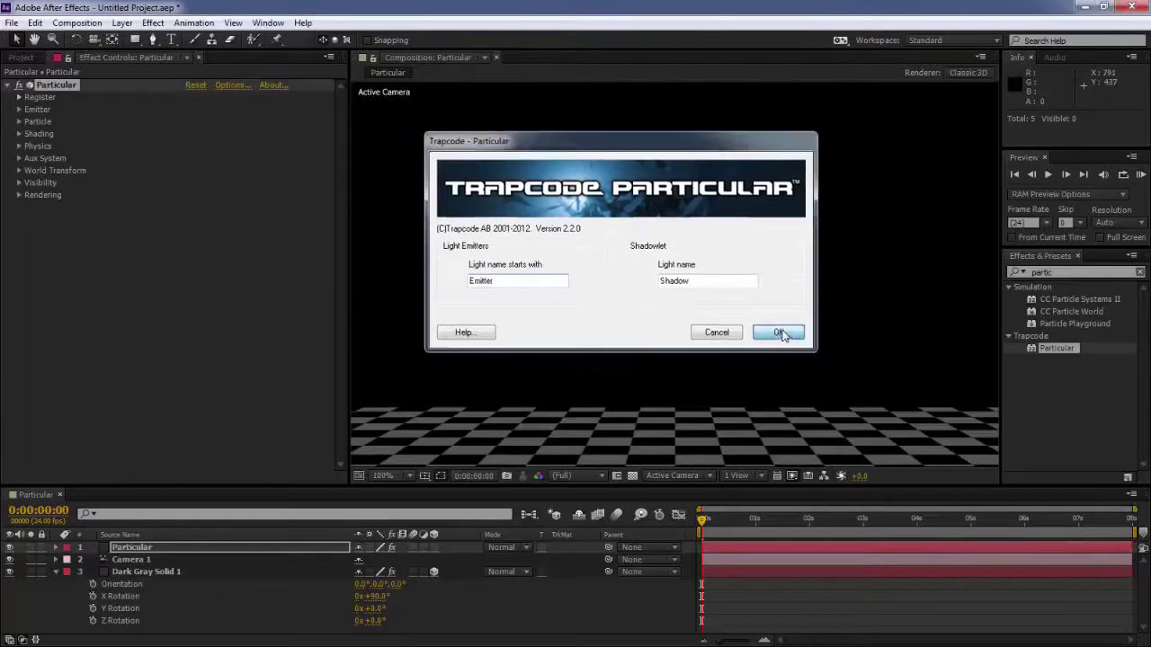
{"action": "left_click_drag", "start_coordinate": [702, 519], "coordinate": [791, 510]}
Play back the particle animation and return to about 0:00:01:23.
{"action": "key", "text": "KP_0"}
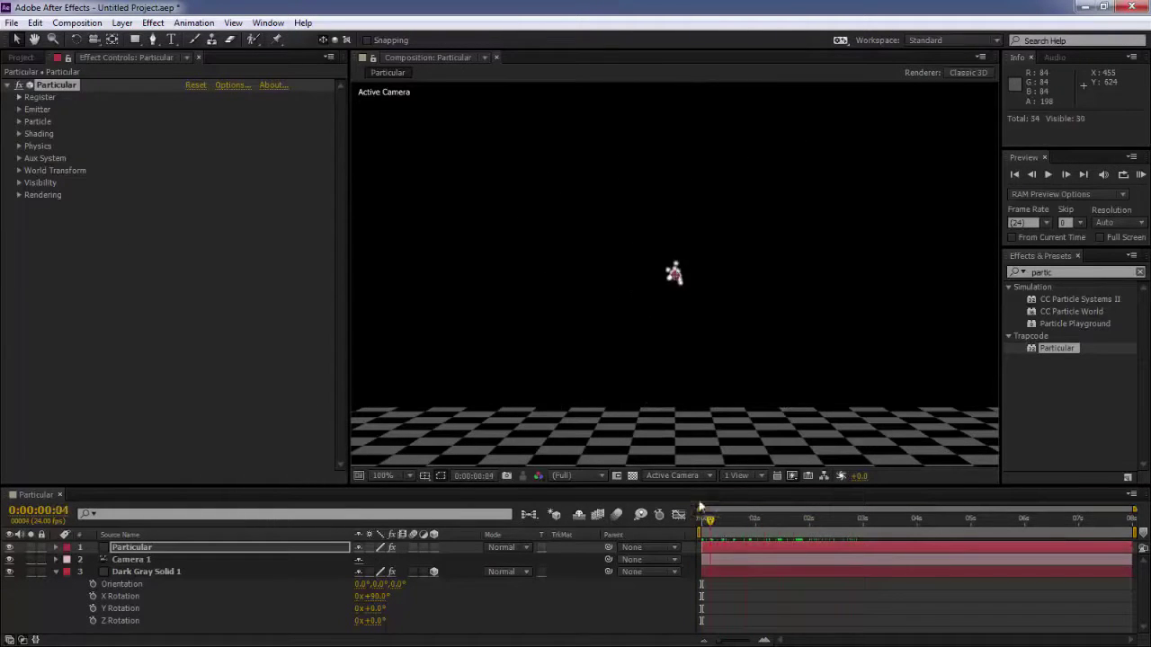
{"action": "left_click", "coordinate": [128, 548]}
{"action": "key", "text": "space"}
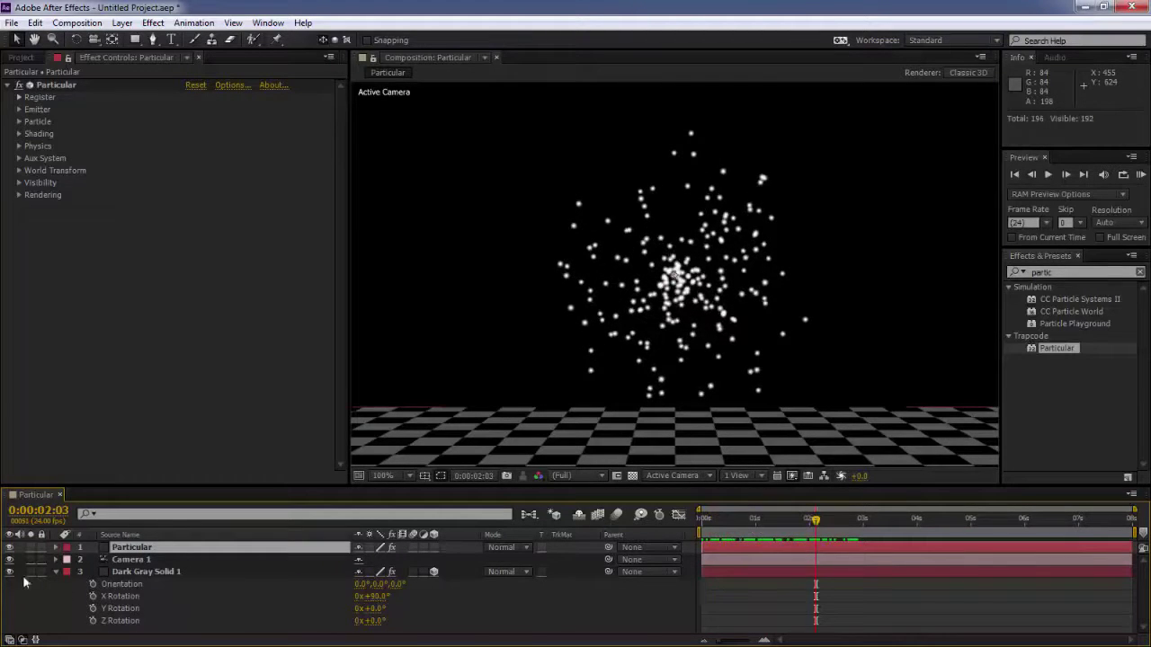
{"action": "left_click", "coordinate": [56, 572]}
{"action": "mouse_move", "coordinate": [727, 519]}
{"action": "left_mouse_down"}
{"action": "mouse_move", "coordinate": [976, 492]}
{"action": "mouse_move", "coordinate": [758, 506]}
{"action": "mouse_move", "coordinate": [873, 512]}
{"action": "left_mouse_up"}
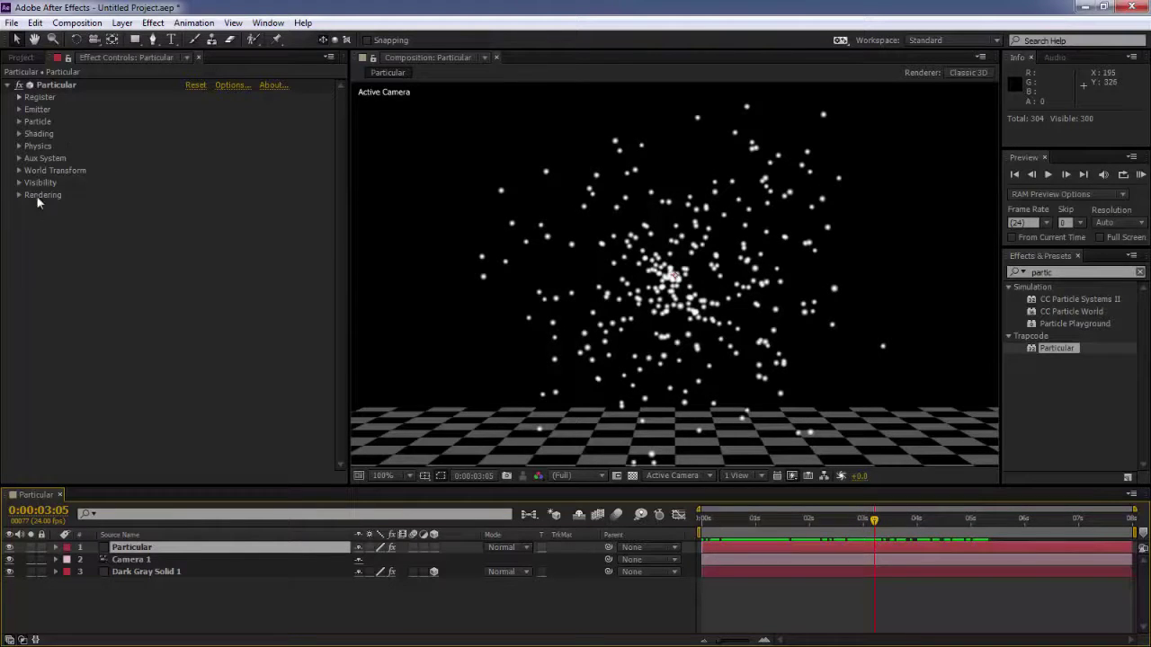
Expand Particular's Emitter settings, leaving Particles/sec at 100 after undoing a test change.
{"action": "left_click", "coordinate": [37, 110]}
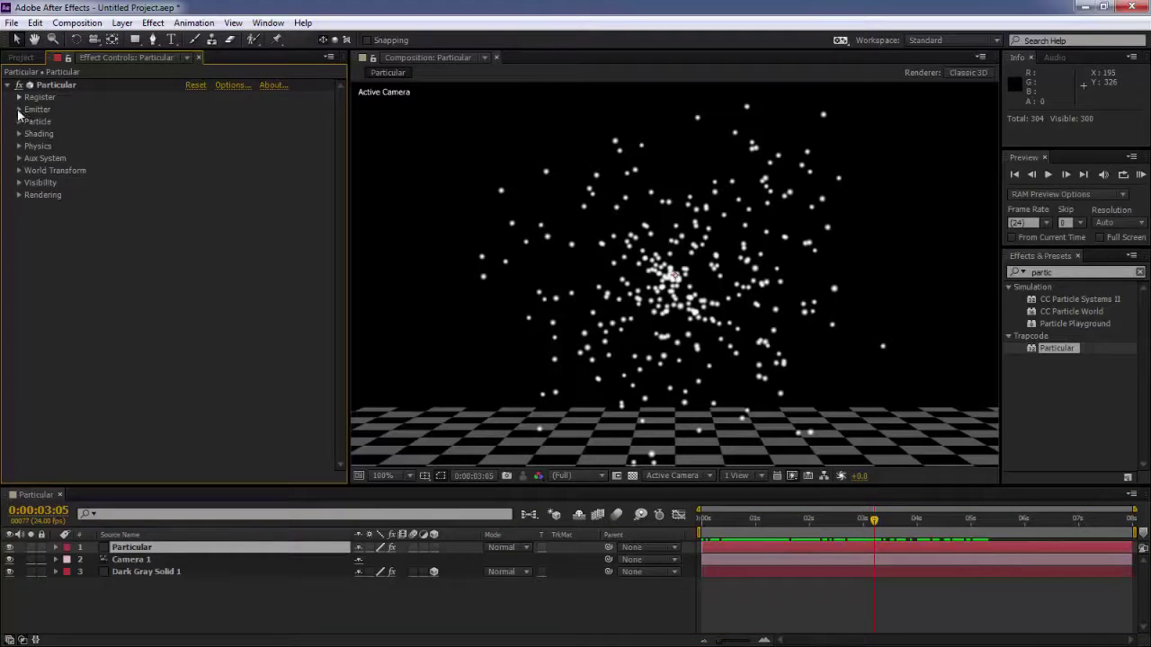
{"action": "left_click", "coordinate": [19, 110]}
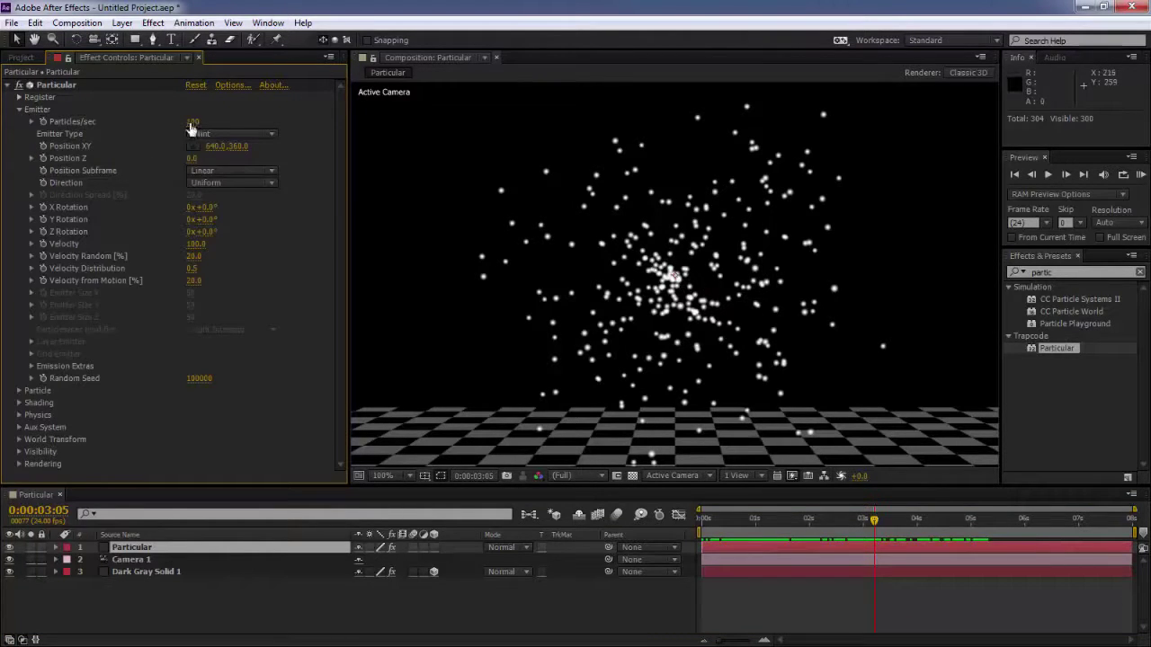
{"action": "mouse_move", "coordinate": [192, 122]}
{"action": "left_mouse_down"}
{"action": "mouse_move", "coordinate": [207, 121]}
{"action": "mouse_move", "coordinate": [195, 121]}
{"action": "left_mouse_up"}
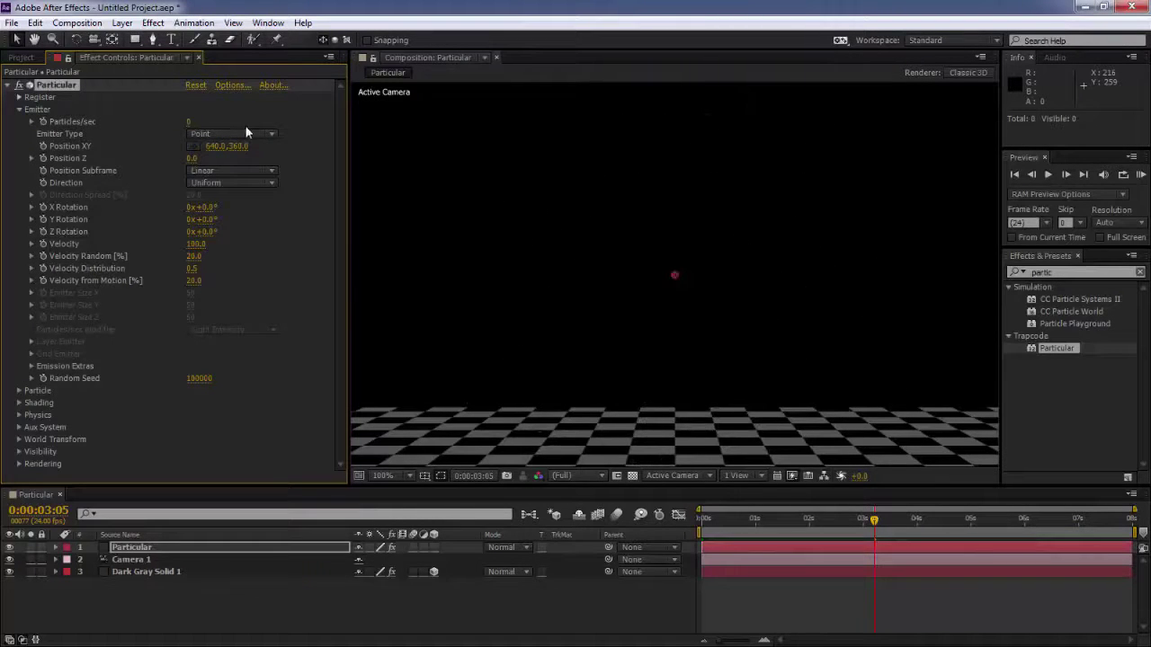
{"action": "key", "text": "ctrl+z"}
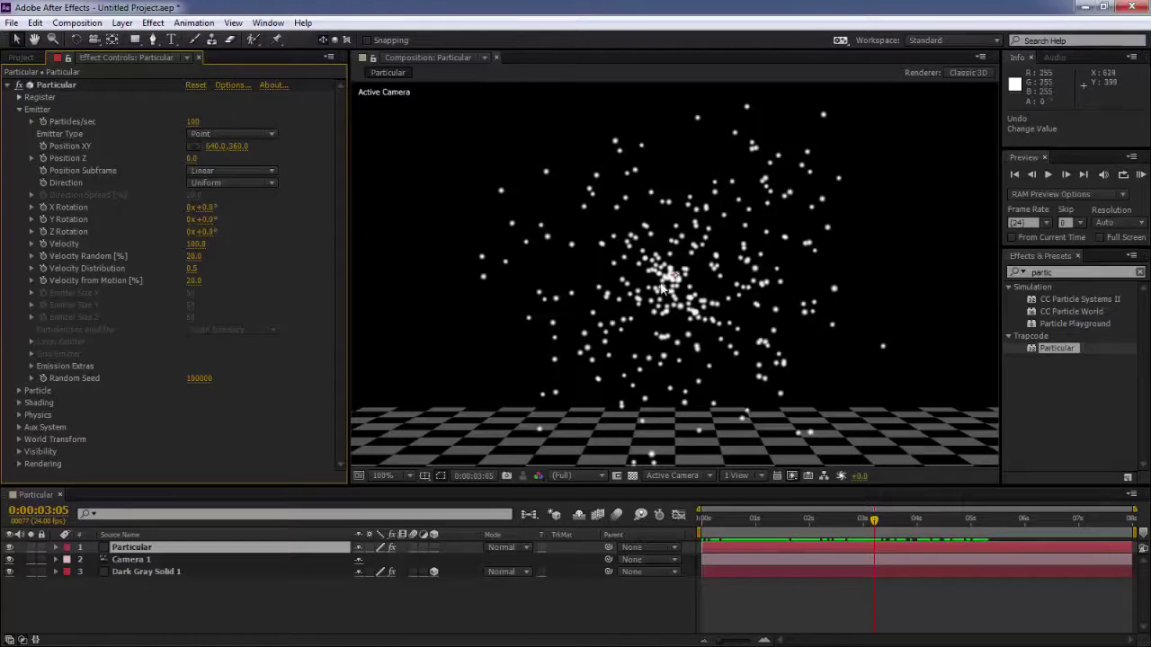
{"action": "left_click", "coordinate": [247, 135]}
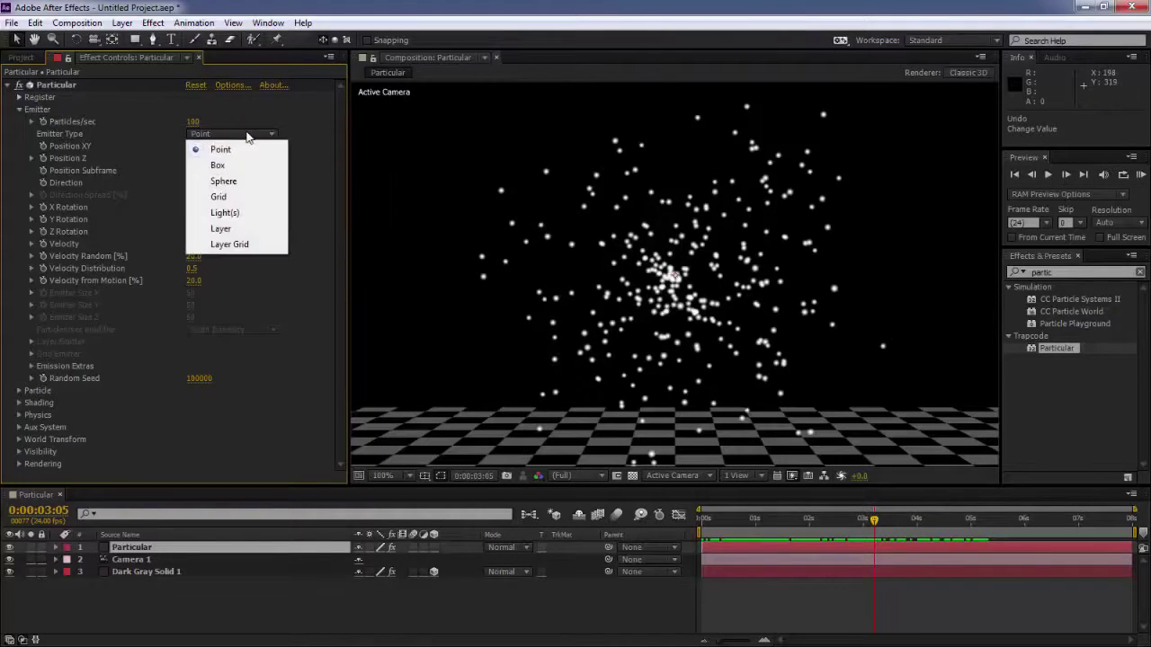
{"action": "left_click", "coordinate": [272, 134]}
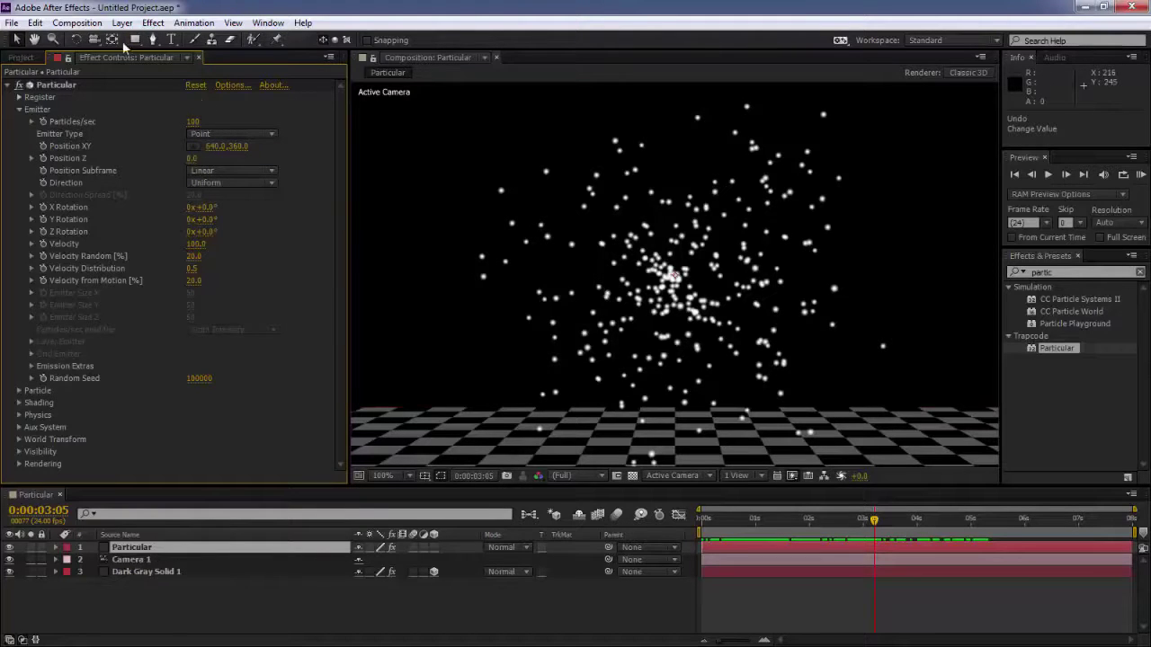
{"action": "left_click", "coordinate": [94, 40]}
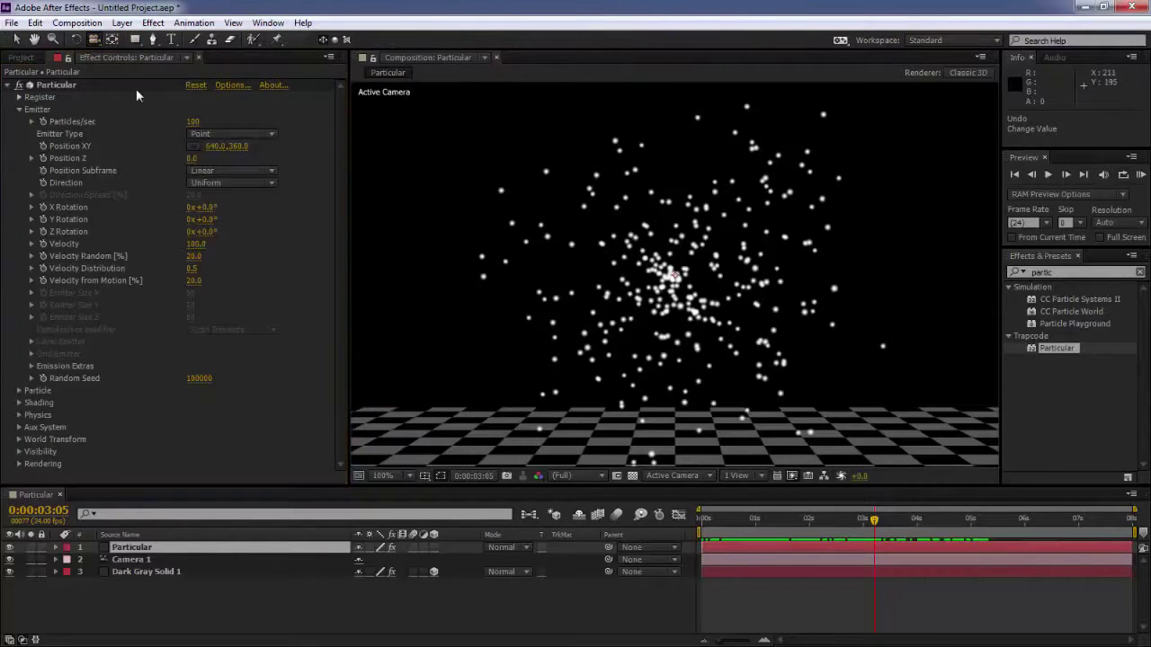
Orbit and dolly Camera 1 to an angled side view near 1087.5, 119.3, -1194.2.
{"action": "mouse_move", "coordinate": [95, 42]}
{"action": "left_mouse_down"}
{"action": "mouse_move", "coordinate": [162, 56]}
{"action": "mouse_move", "coordinate": [164, 39]}
{"action": "left_mouse_up"}
{"action": "left_click_drag", "start_coordinate": [680, 264], "coordinate": [517, 450]}
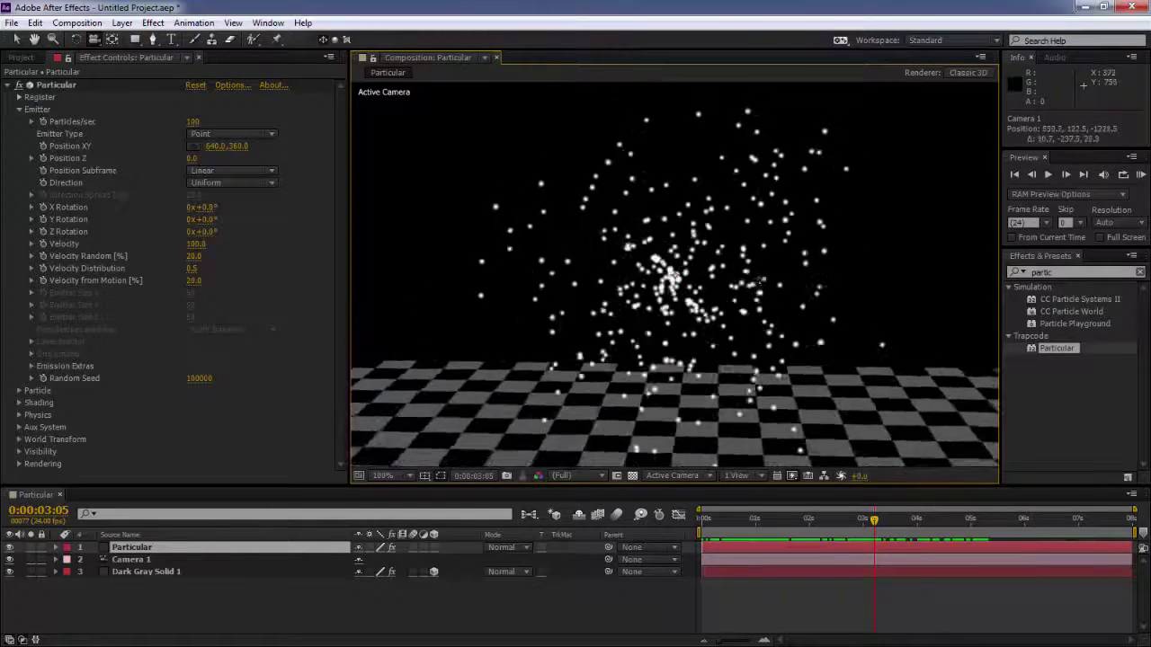
{"action": "scroll", "coordinate": [670, 288], "scroll_direction": "up", "scroll_amount": 5}
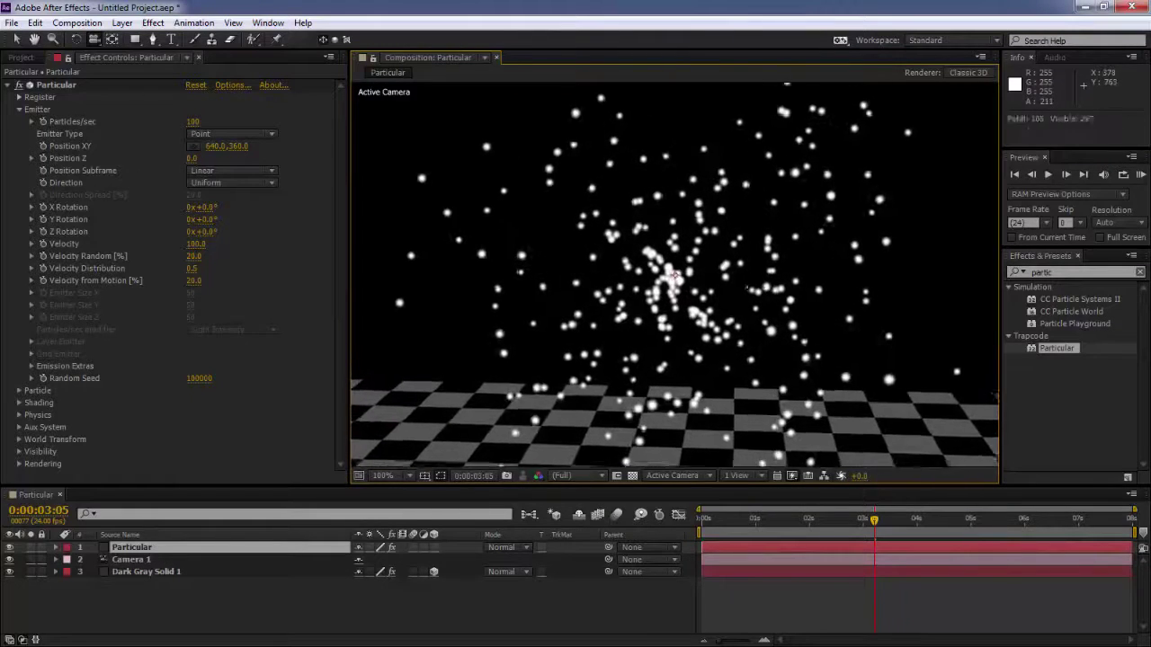
{"action": "left_click_drag", "start_coordinate": [675, 276], "coordinate": [665, 289]}
{"action": "scroll", "coordinate": [627, 290], "scroll_direction": "up", "scroll_amount": 3}
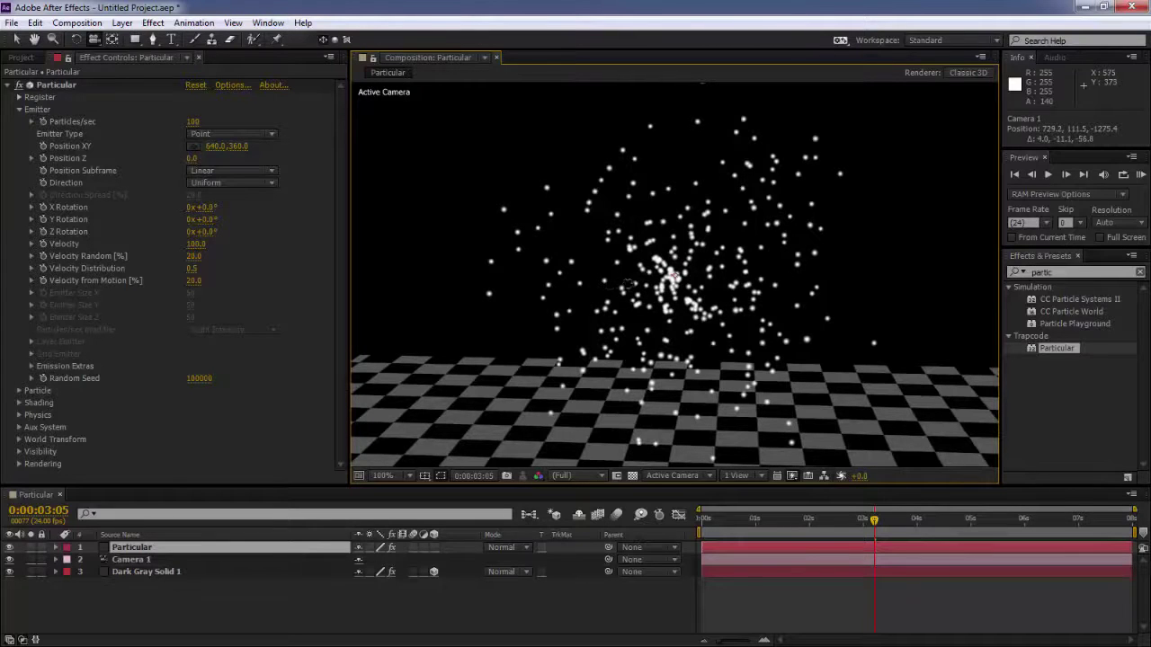
{"action": "mouse_move", "coordinate": [607, 286]}
{"action": "left_mouse_down"}
{"action": "mouse_move", "coordinate": [495, 449]}
{"action": "mouse_move", "coordinate": [676, 270]}
{"action": "mouse_move", "coordinate": [809, 288]}
{"action": "left_mouse_up"}
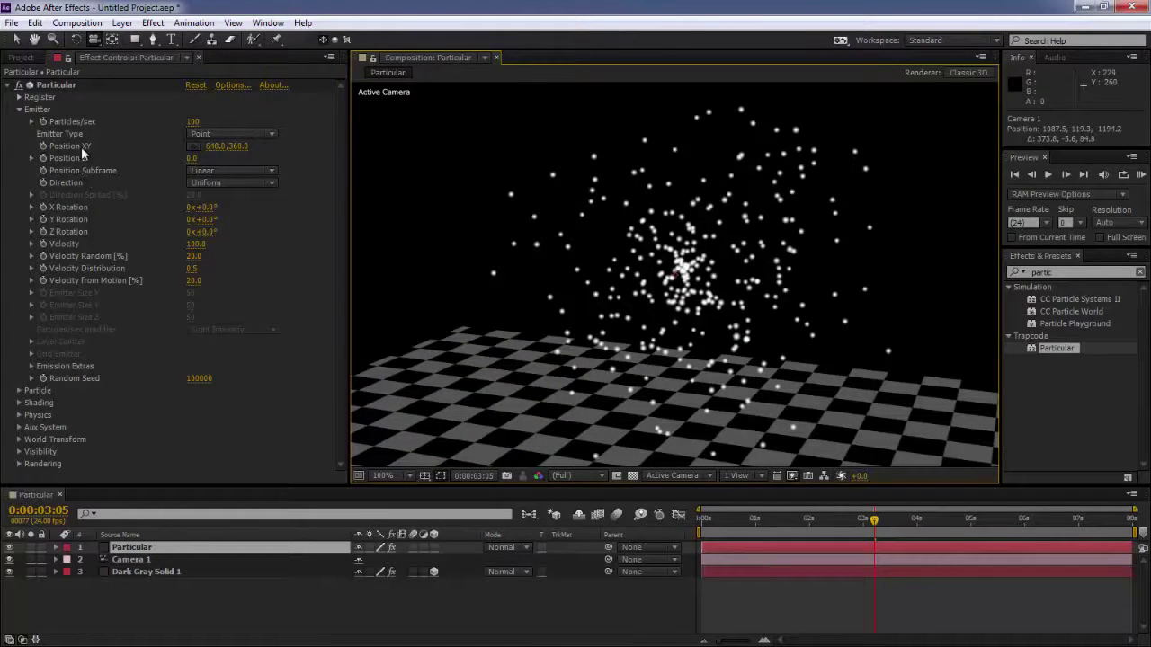
Make the emitter a Box and scrub its size to about 601 × 287 × 324.
{"action": "left_click", "coordinate": [220, 132]}
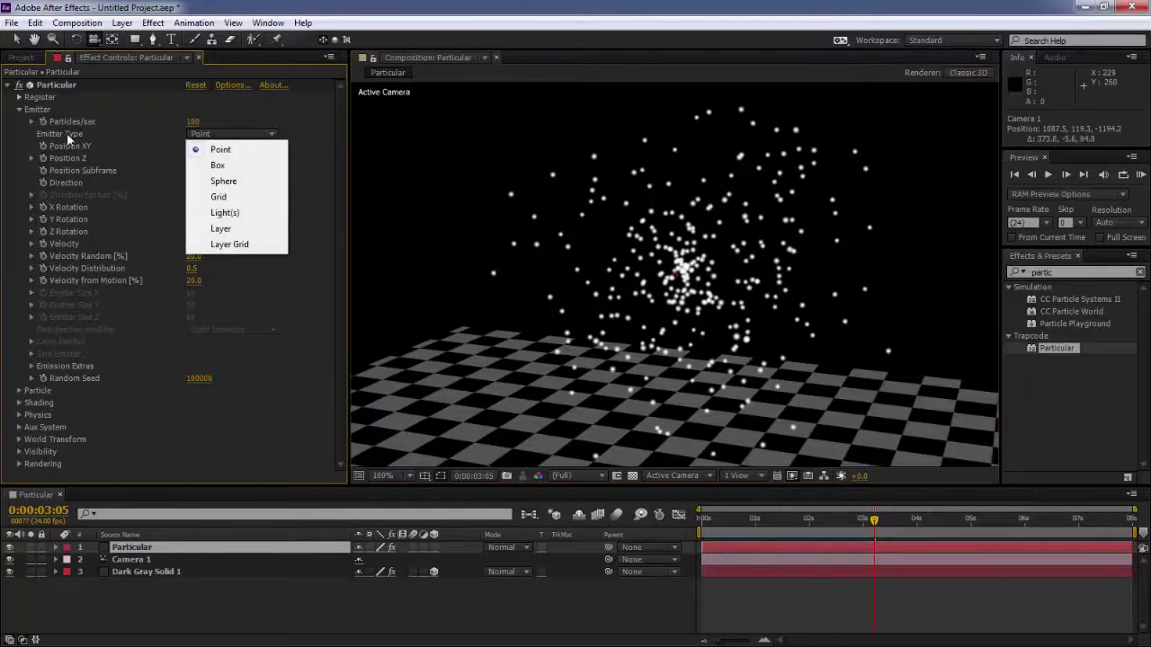
{"action": "left_click", "coordinate": [236, 130]}
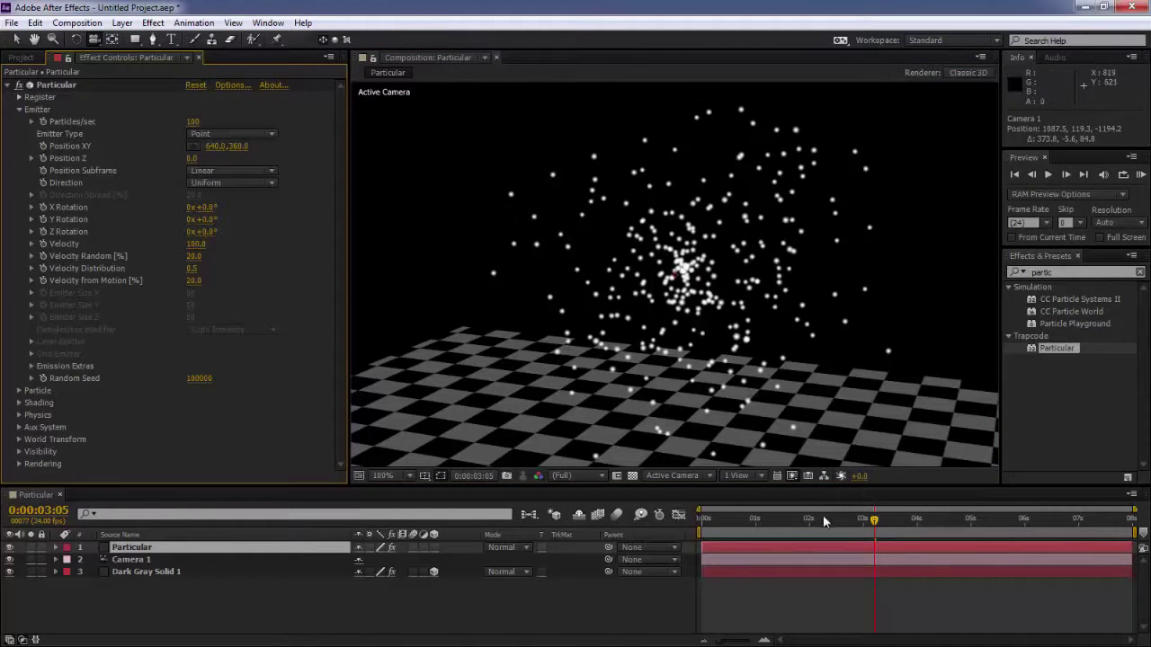
{"action": "left_click", "coordinate": [745, 518]}
{"action": "left_click", "coordinate": [232, 133]}
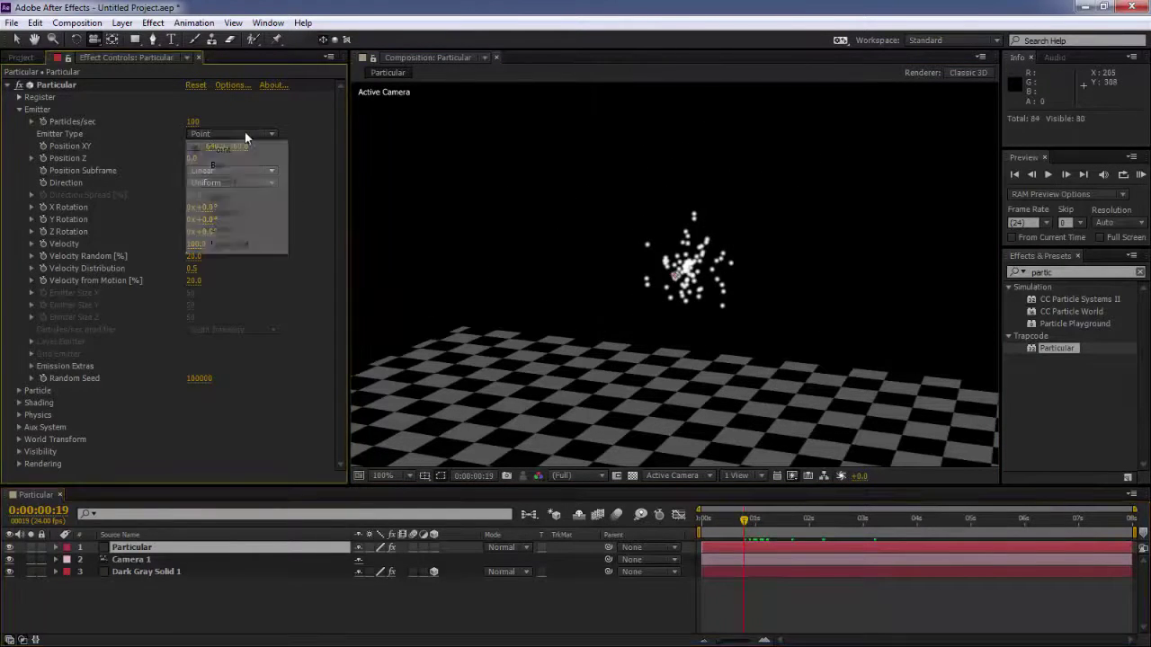
{"action": "left_click", "coordinate": [234, 167]}
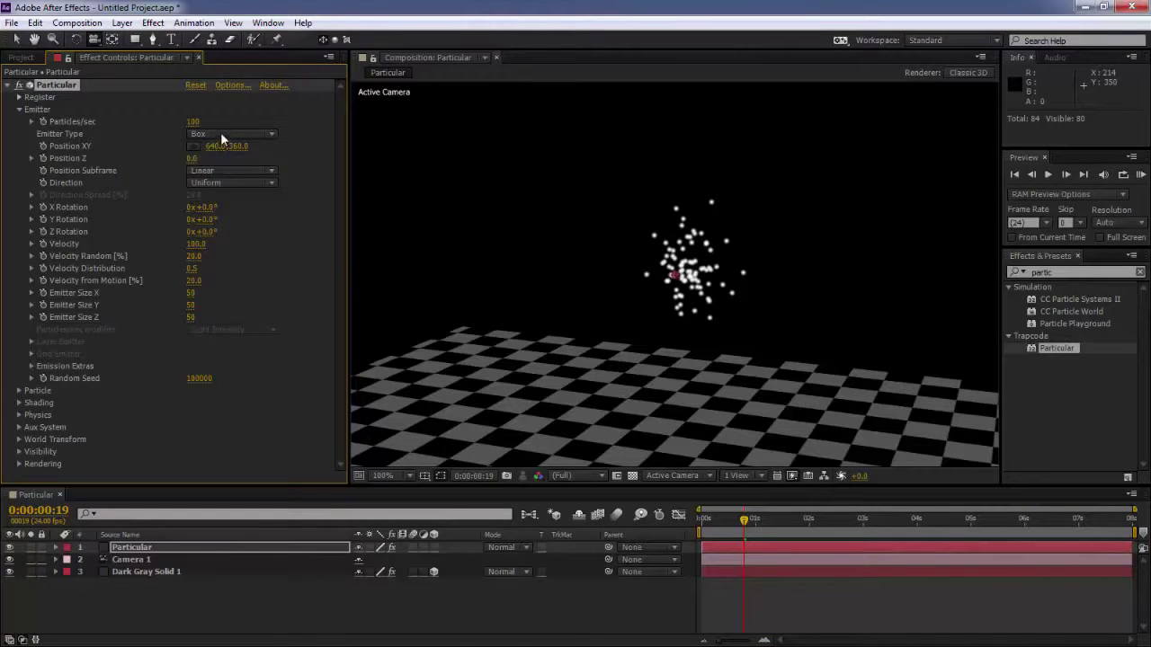
{"action": "left_click_drag", "start_coordinate": [189, 293], "coordinate": [207, 316]}
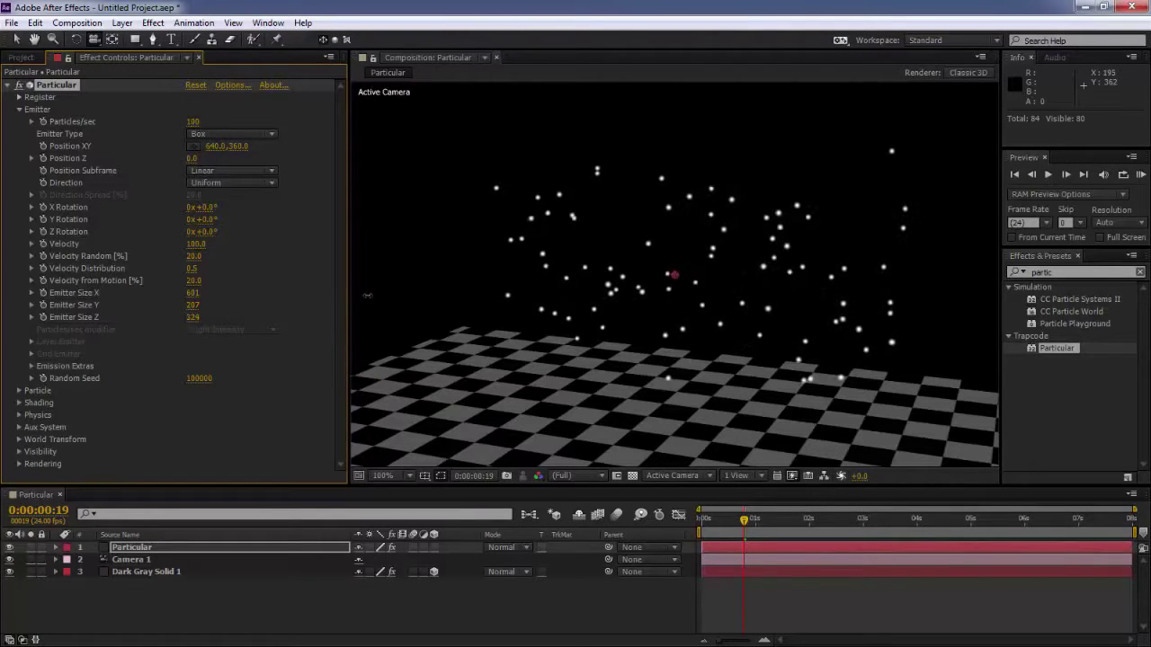
{"action": "left_click_drag", "start_coordinate": [743, 519], "coordinate": [826, 518]}
{"action": "left_click", "coordinate": [216, 138]}
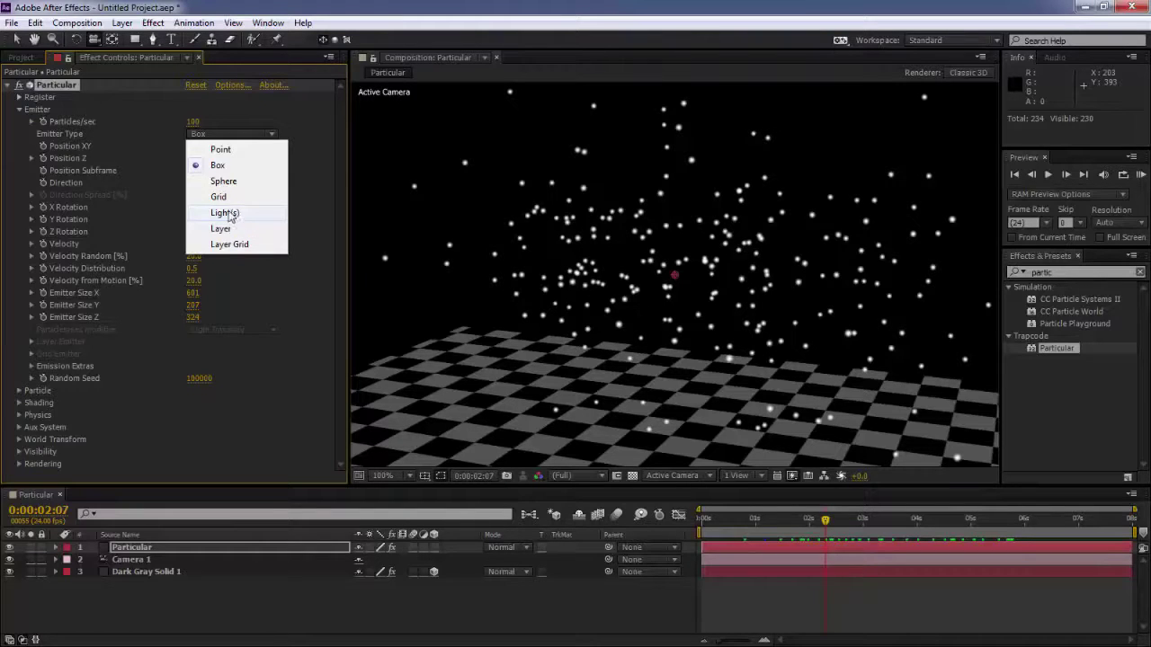
Set the emitter type back to Point, undoing the position tweak to keep 640, 360, Z 0.
{"action": "left_click", "coordinate": [223, 151]}
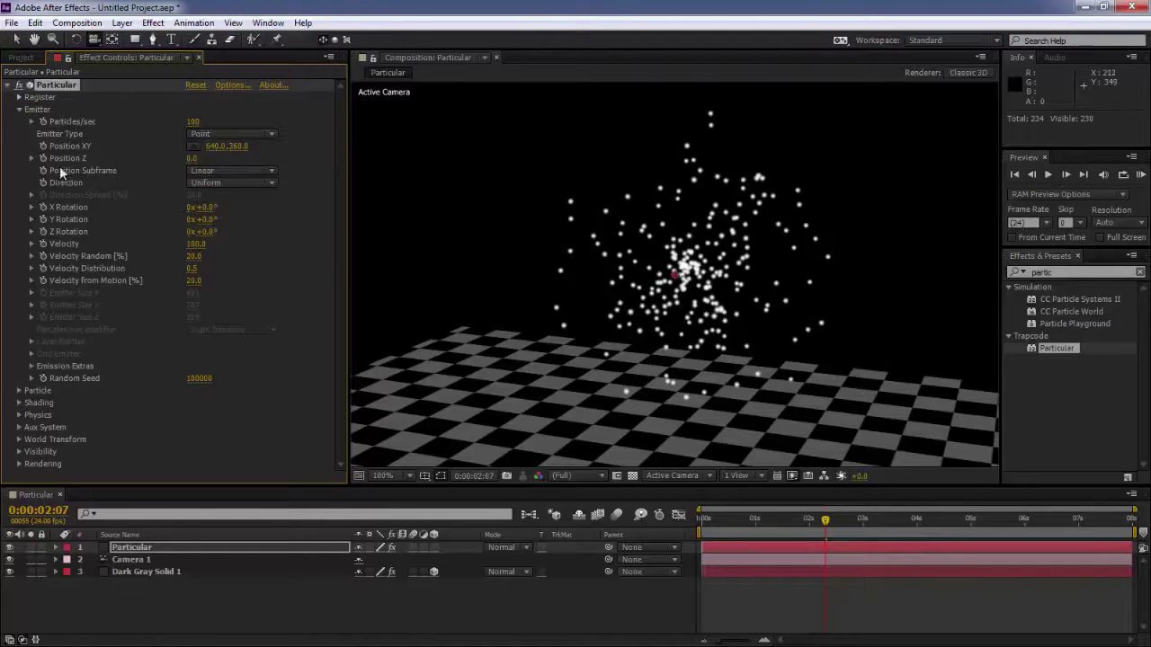
{"action": "mouse_move", "coordinate": [241, 155]}
{"action": "left_mouse_down"}
{"action": "mouse_move", "coordinate": [252, 155]}
{"action": "mouse_move", "coordinate": [207, 161]}
{"action": "left_mouse_up"}
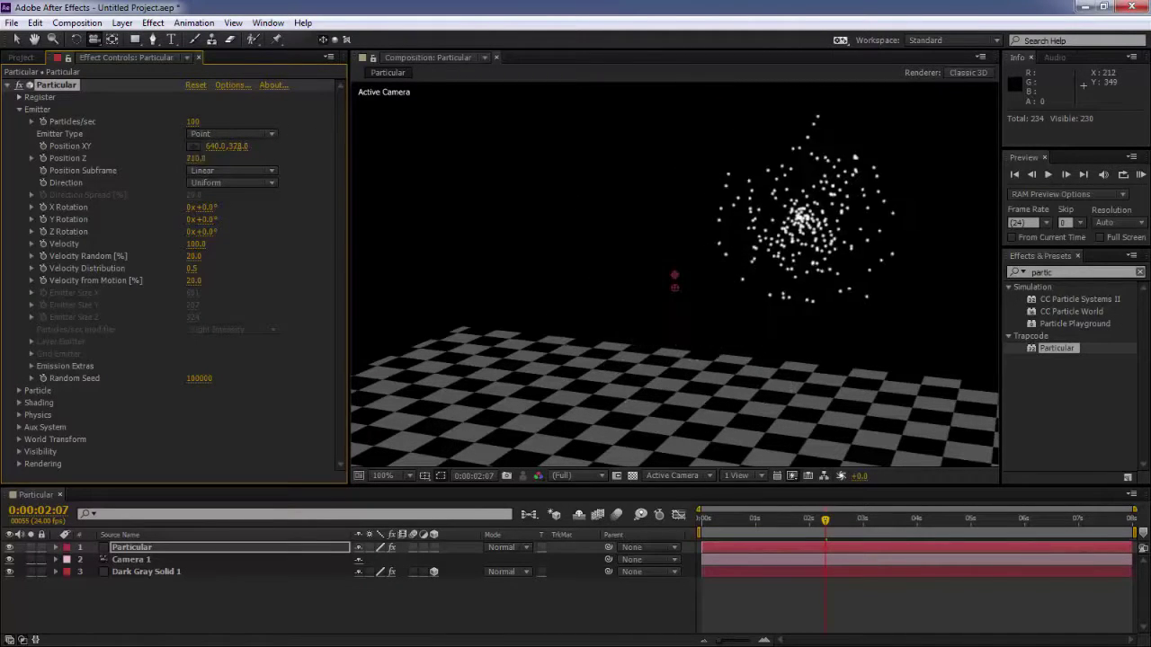
{"action": "key", "text": "ctrl+z"}
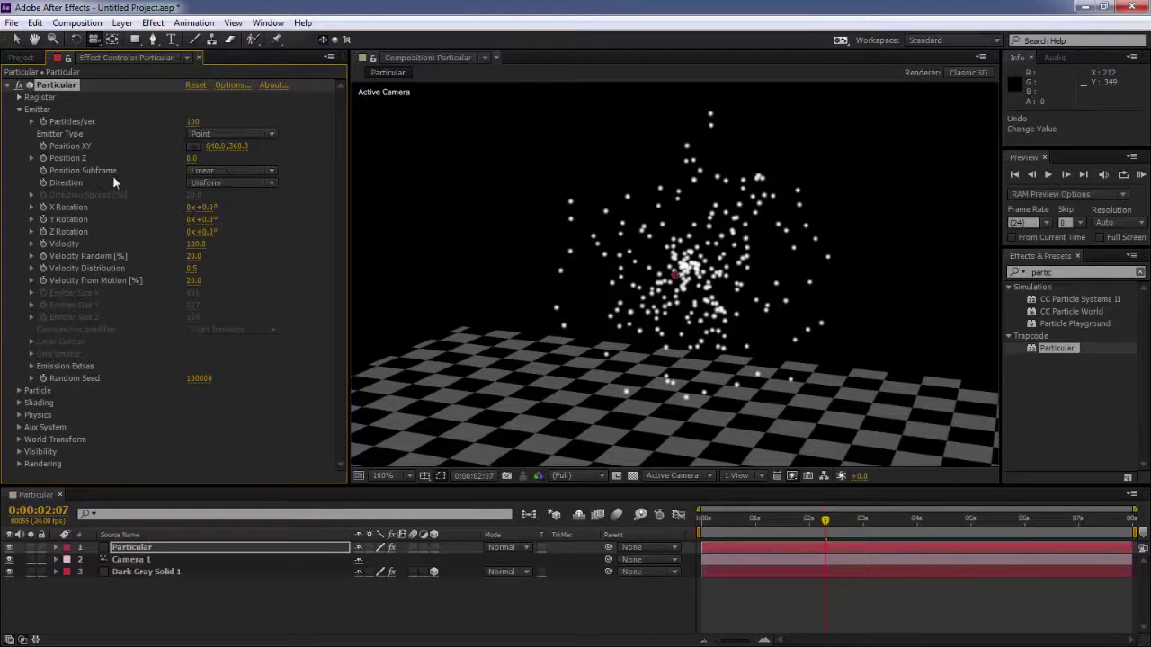
Compare Directional and Bi-Directional emission over time, settling on Directional.
{"action": "left_click", "coordinate": [255, 183]}
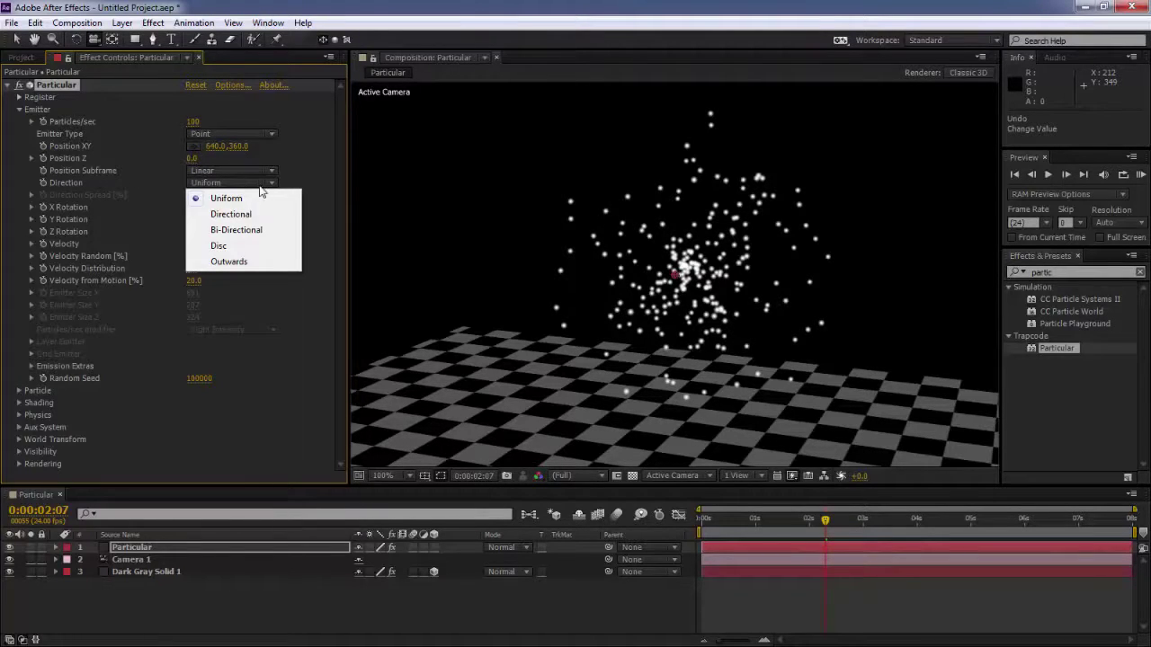
{"action": "left_click", "coordinate": [240, 214]}
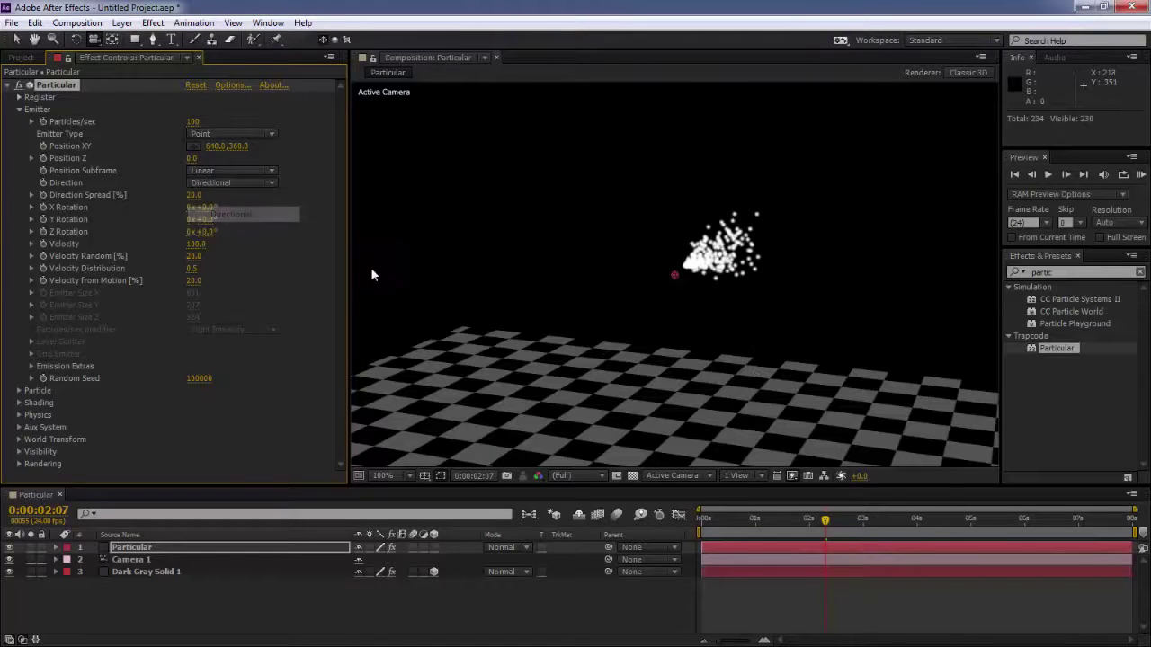
{"action": "left_click_drag", "start_coordinate": [787, 329], "coordinate": [790, 421]}
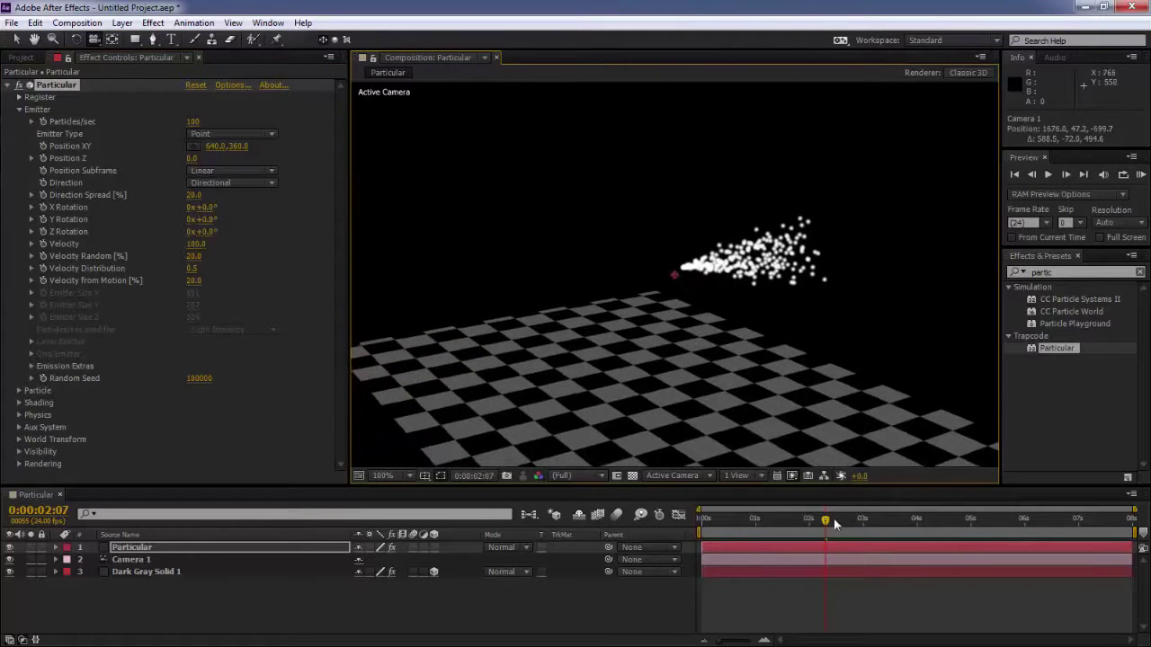
{"action": "left_click_drag", "start_coordinate": [833, 518], "coordinate": [885, 525]}
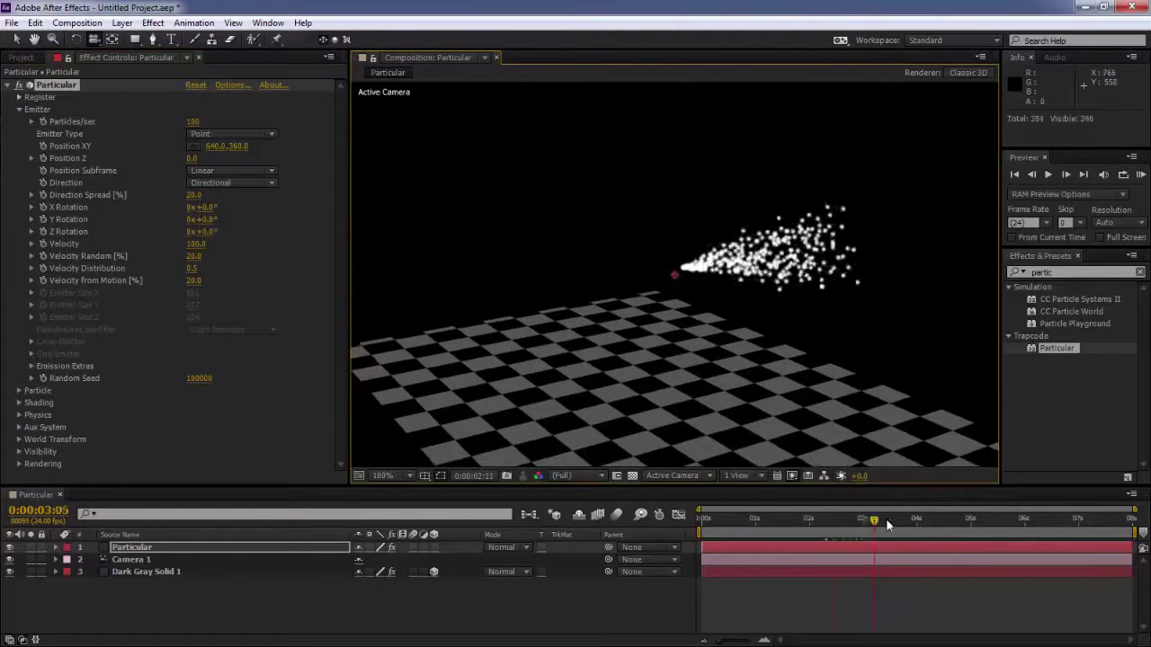
{"action": "left_click", "coordinate": [240, 184]}
{"action": "left_click", "coordinate": [241, 233]}
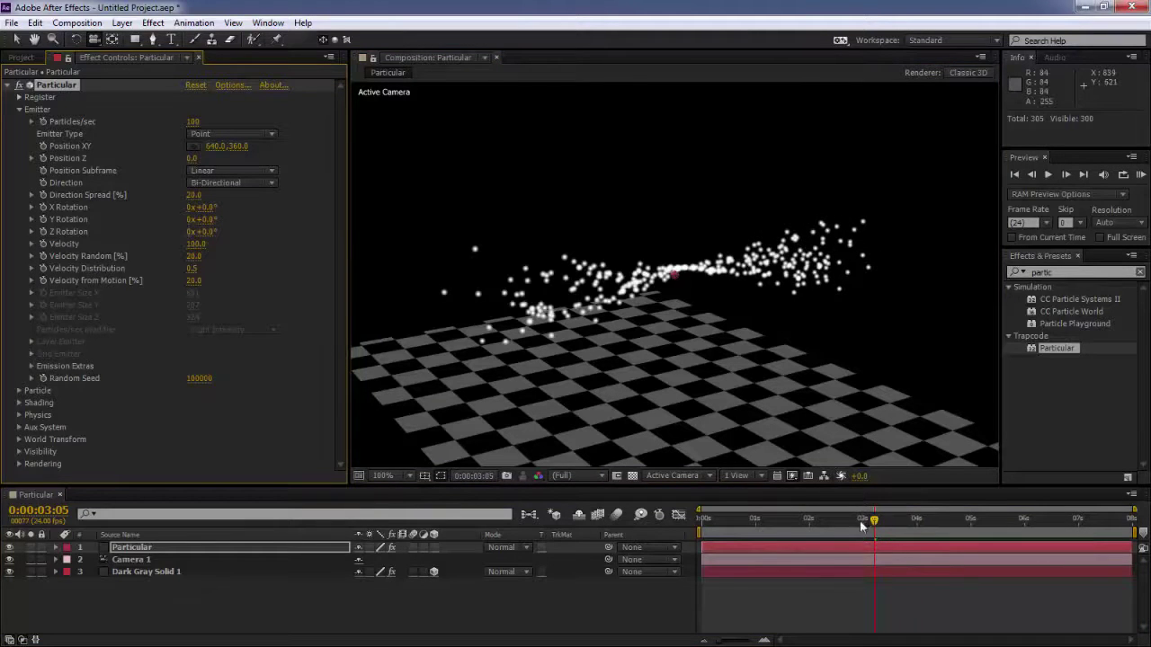
{"action": "left_click_drag", "start_coordinate": [859, 521], "coordinate": [920, 520]}
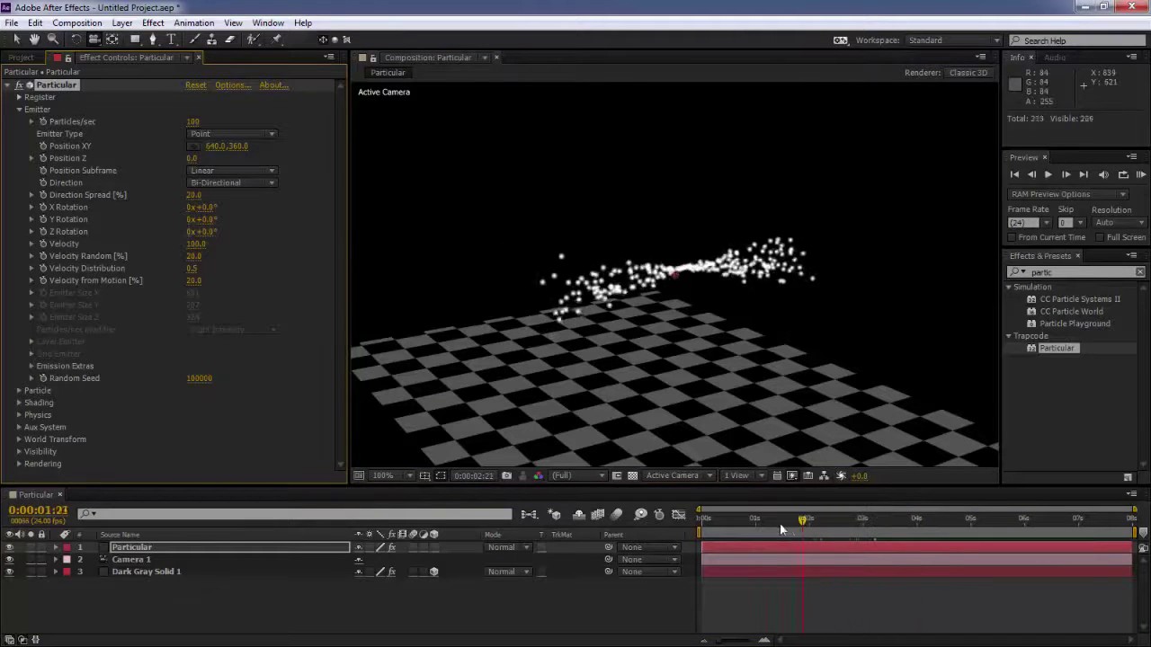
{"action": "left_click", "coordinate": [239, 181]}
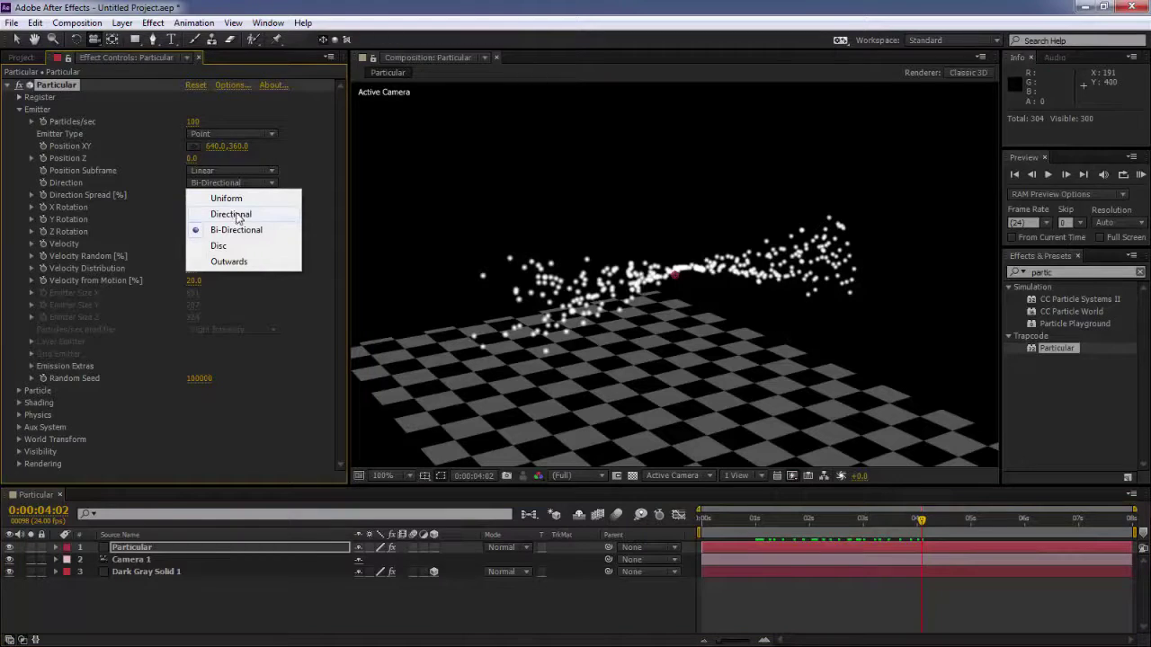
{"action": "left_click", "coordinate": [240, 217]}
{"action": "left_click_drag", "start_coordinate": [806, 516], "coordinate": [864, 517]}
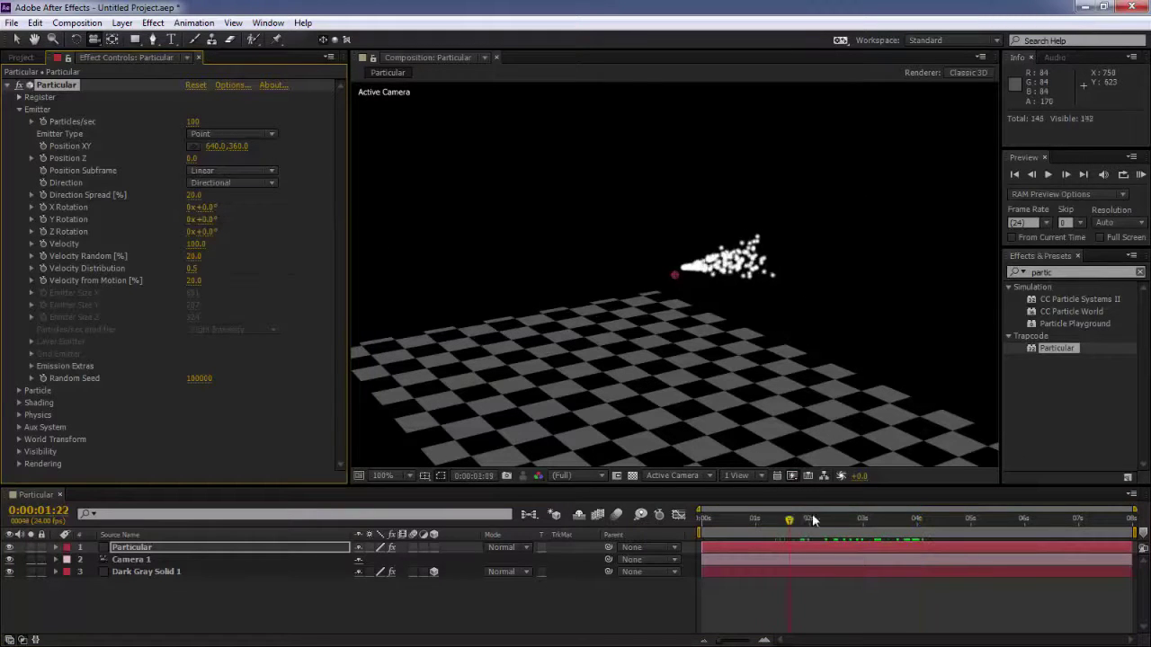
Test a wider Direction Spread, then undo it to keep 20%.
{"action": "left_click", "coordinate": [270, 184]}
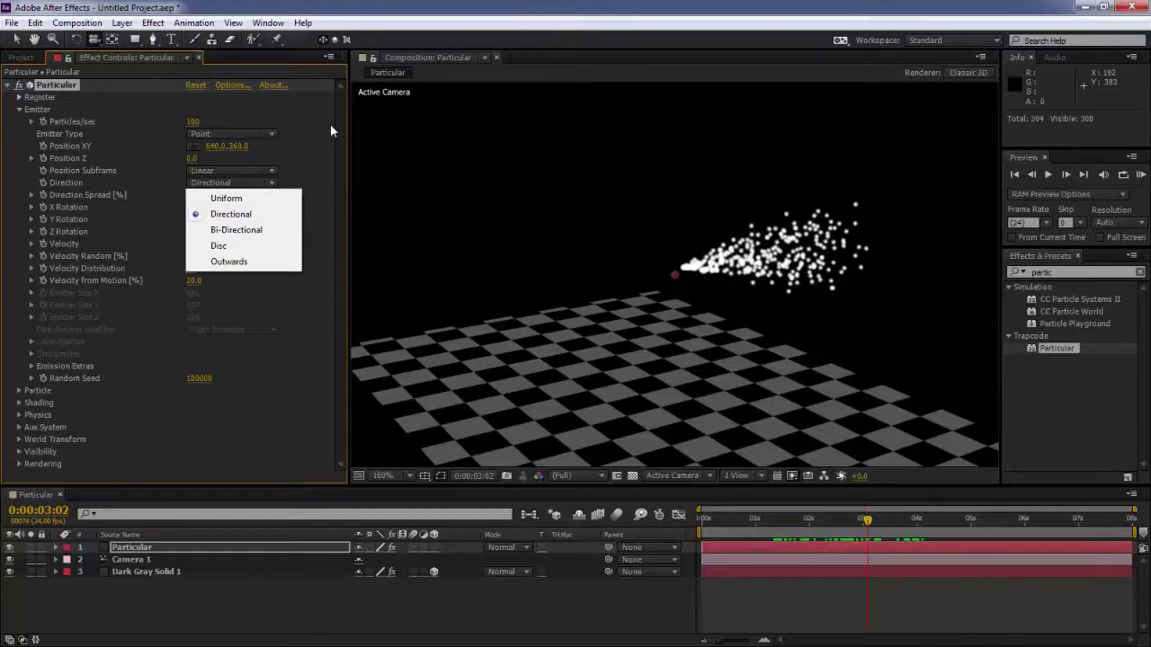
{"action": "left_click", "coordinate": [83, 193]}
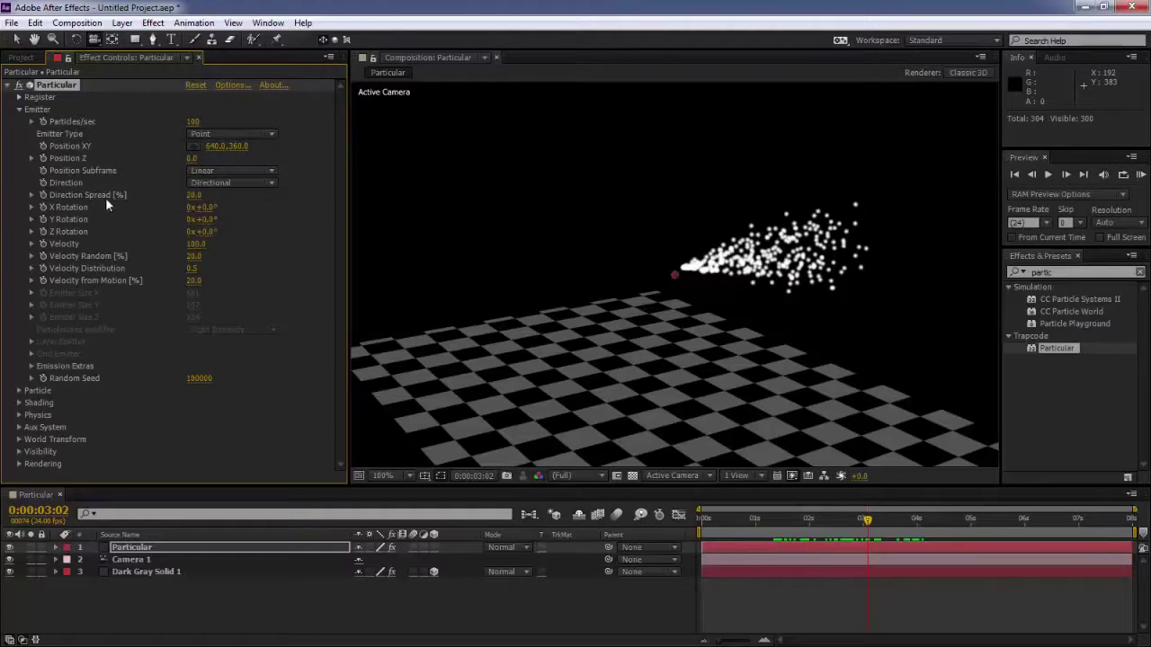
{"action": "left_click_drag", "start_coordinate": [195, 202], "coordinate": [207, 194]}
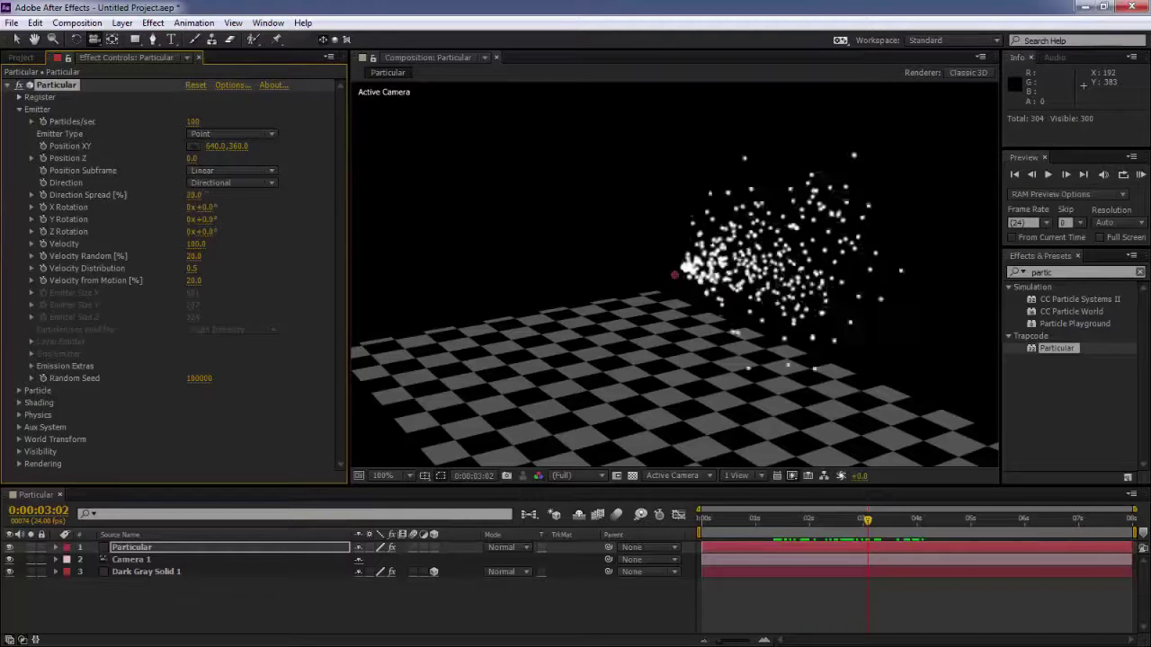
{"action": "key", "text": "ctrl+z"}
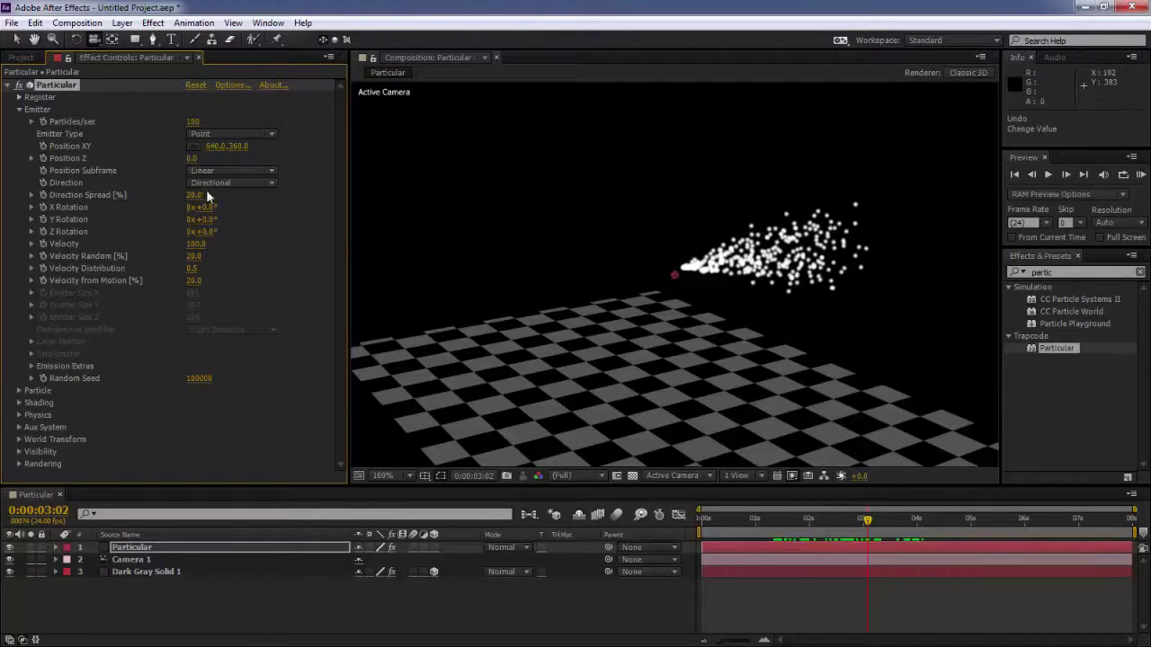
Scrub Direction Spread to 32%, and undo a trial X Rotation tilt.
{"action": "left_click_drag", "start_coordinate": [192, 200], "coordinate": [175, 190]}
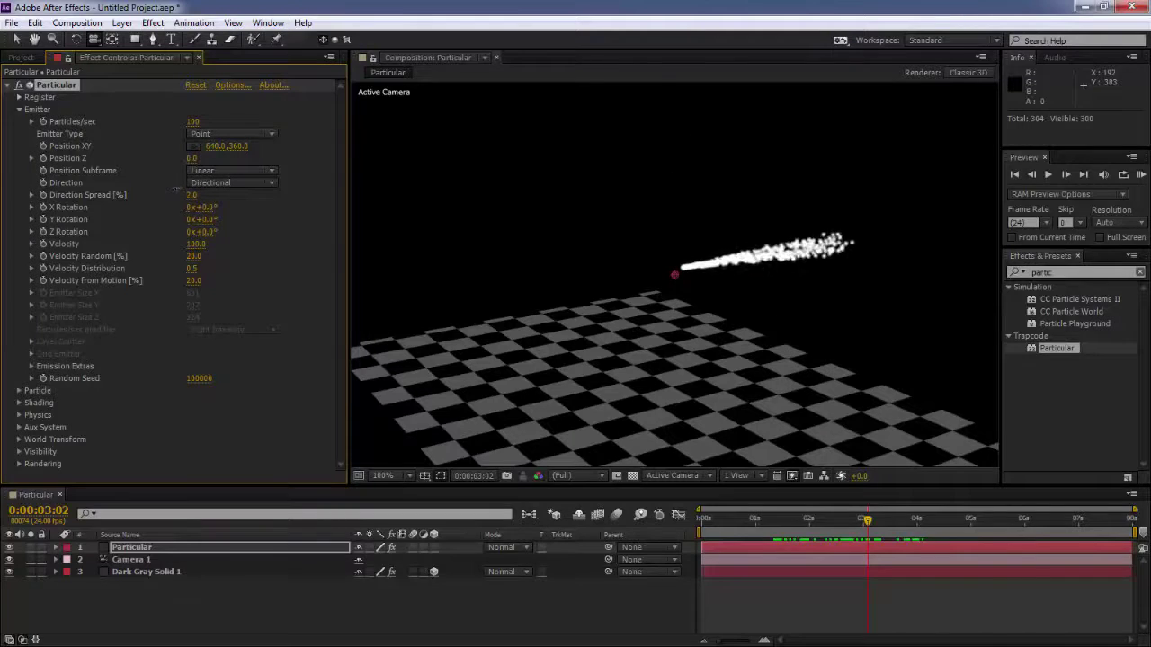
{"action": "left_click_drag", "start_coordinate": [176, 190], "coordinate": [197, 194]}
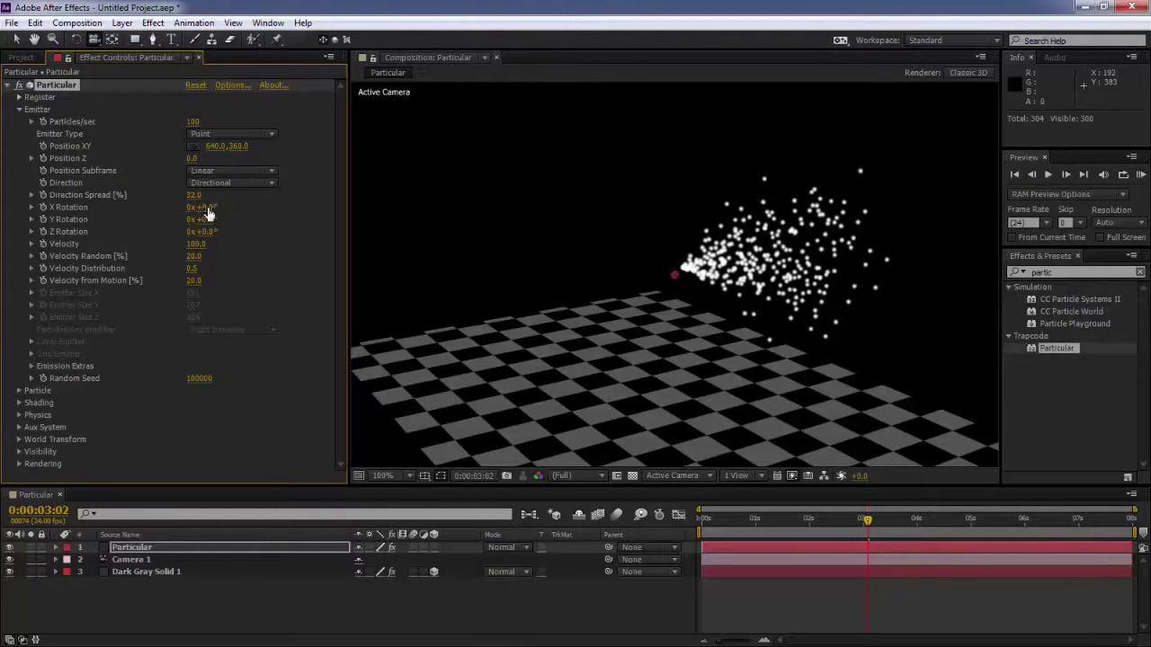
{"action": "left_click_drag", "start_coordinate": [207, 209], "coordinate": [212, 216]}
{"action": "key", "text": "ctrl+z"}
{"action": "key", "text": "ctrl+z"}
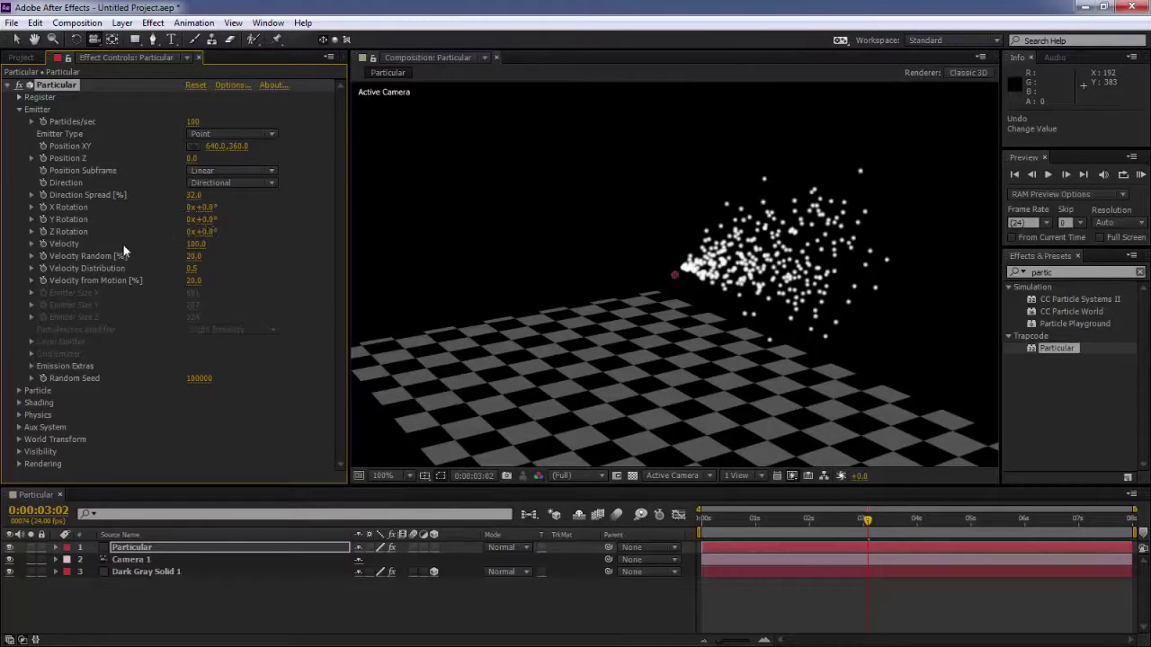
{"action": "left_click", "coordinate": [193, 245]}
{"action": "type", "text": "10"}
{"action": "key", "text": "Return"}
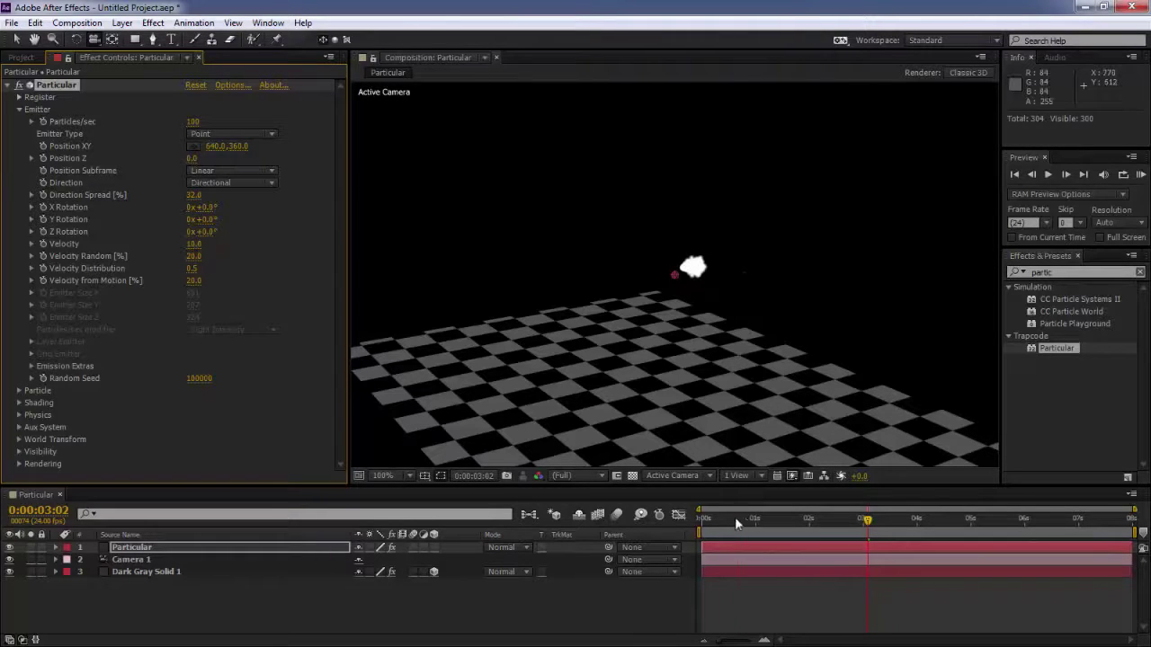
{"action": "mouse_move", "coordinate": [734, 517]}
{"action": "left_mouse_down"}
{"action": "mouse_move", "coordinate": [944, 519]}
{"action": "mouse_move", "coordinate": [929, 526]}
{"action": "left_mouse_up"}
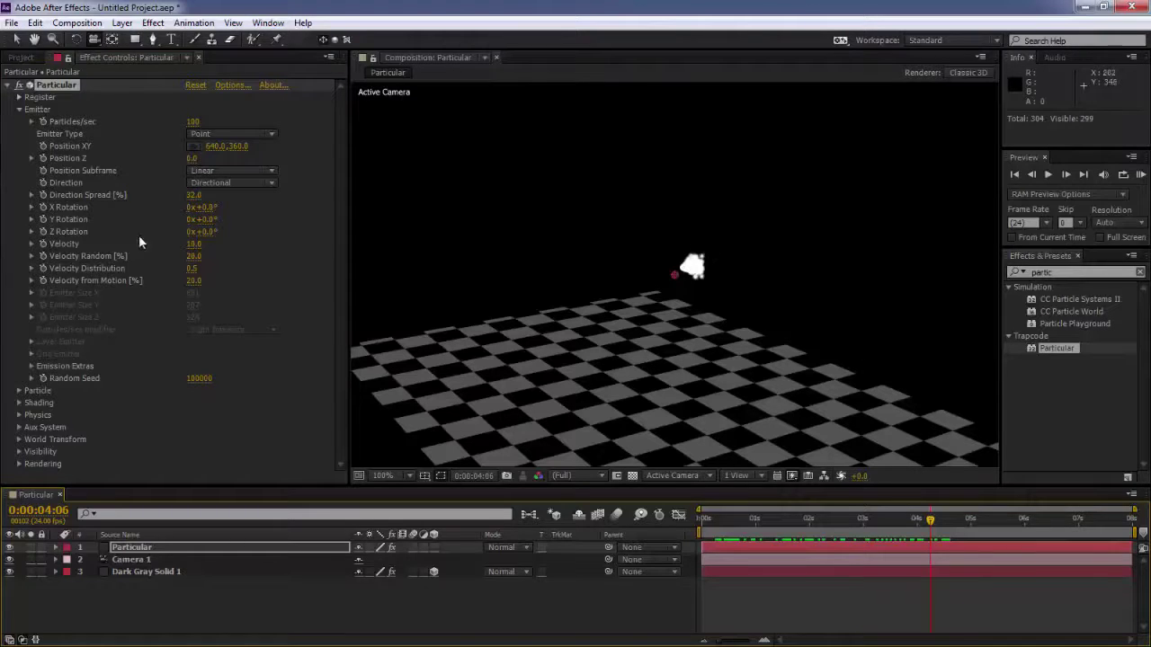
{"action": "left_click_drag", "start_coordinate": [192, 244], "coordinate": [210, 255]}
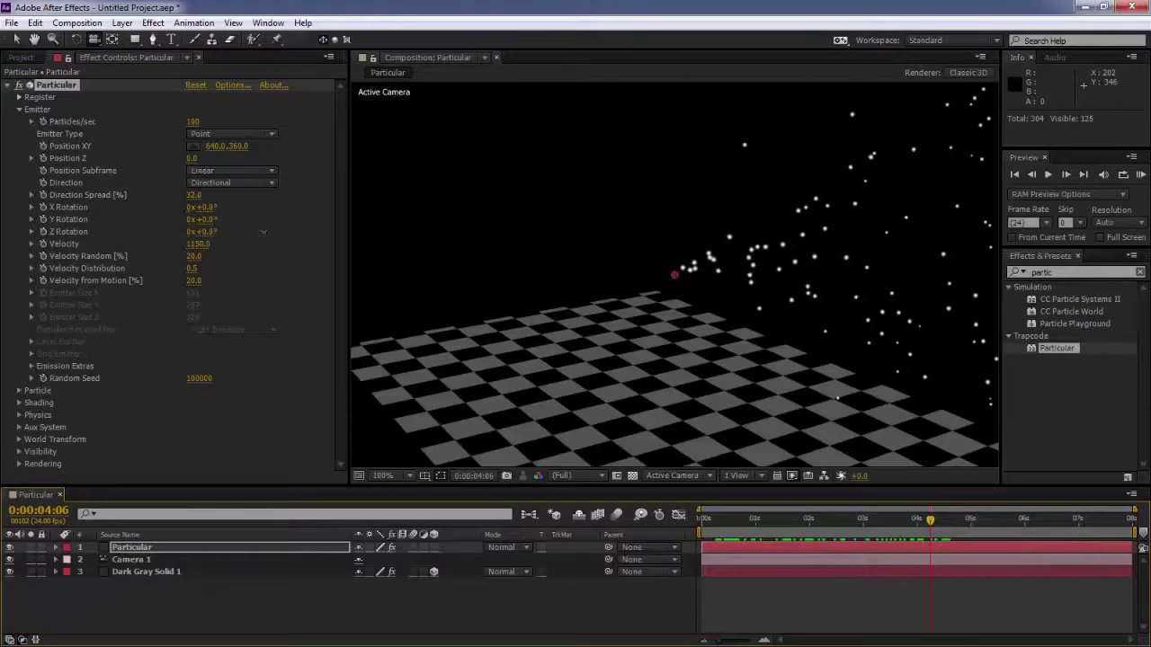
{"action": "left_click", "coordinate": [198, 244]}
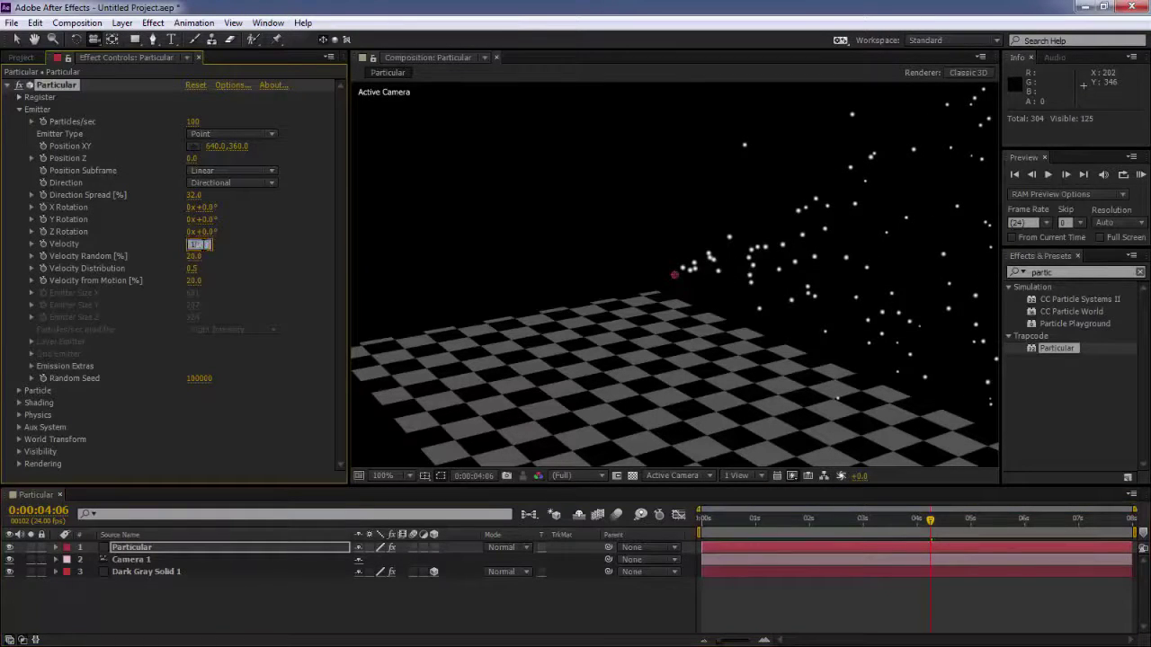
{"action": "type", "text": "100"}
{"action": "key", "text": "Return"}
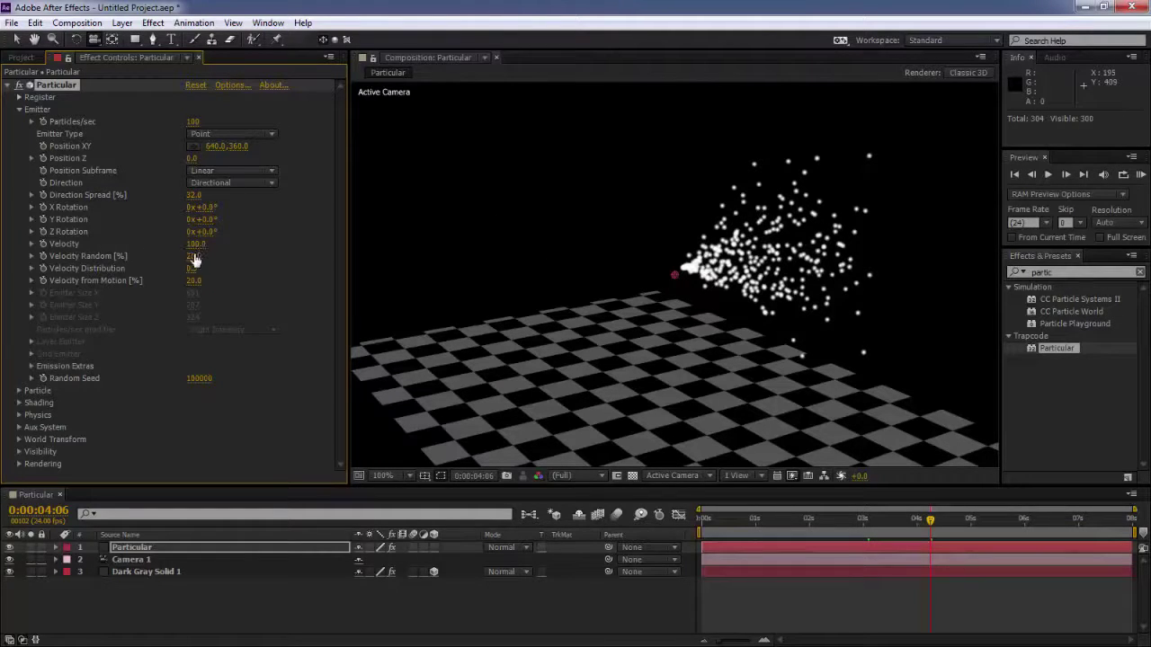
Scrub Velocity Random up to 62%, and undo a trial Velocity Distribution change.
{"action": "mouse_move", "coordinate": [194, 257]}
{"action": "left_mouse_down"}
{"action": "mouse_move", "coordinate": [172, 252]}
{"action": "mouse_move", "coordinate": [216, 249]}
{"action": "mouse_move", "coordinate": [206, 250]}
{"action": "mouse_move", "coordinate": [234, 275]}
{"action": "mouse_move", "coordinate": [256, 257]}
{"action": "left_mouse_up"}
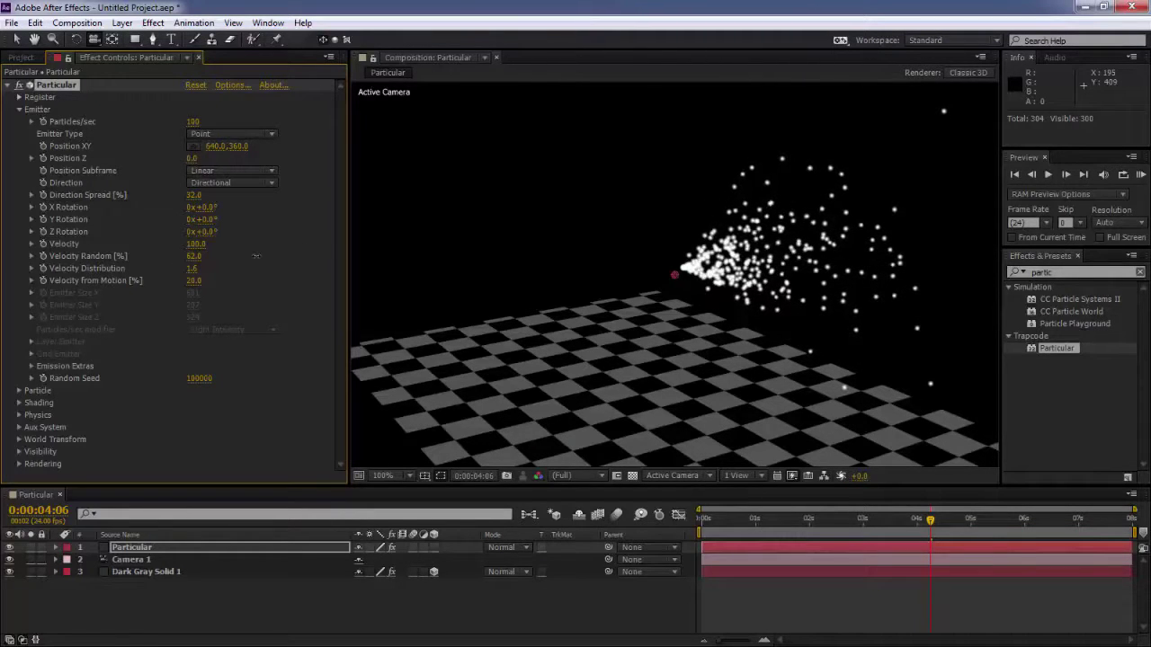
{"action": "key", "text": "ctrl+z"}
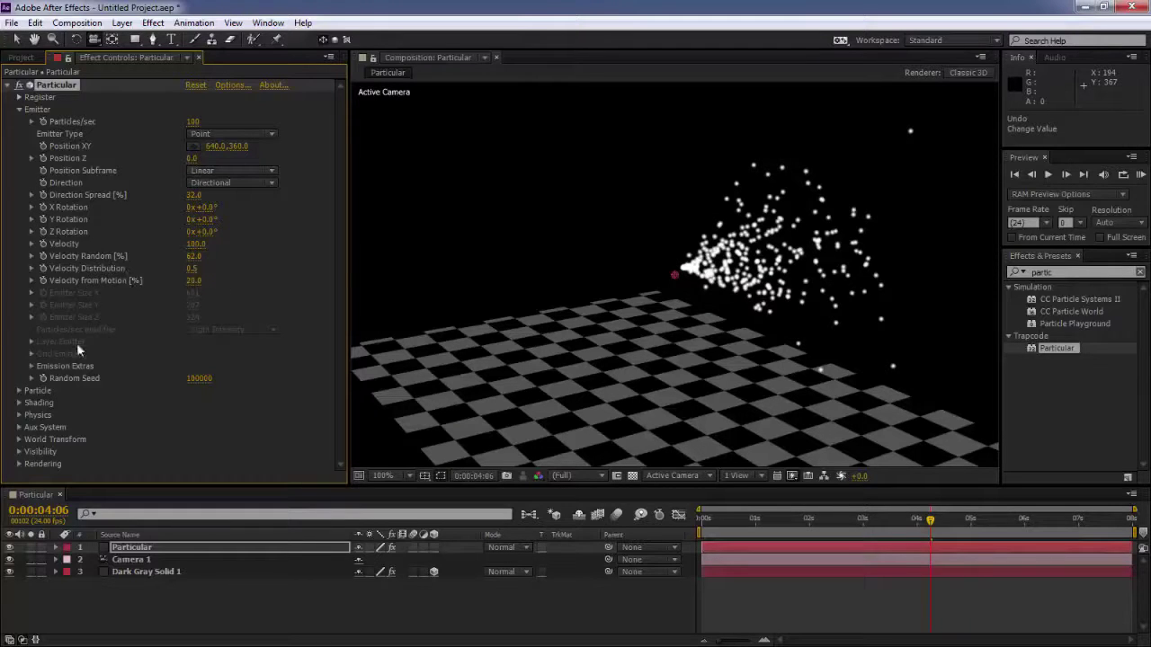
Expand Emission Extras and preview a Pre Run test, returning Pre Run to 0.
{"action": "left_click", "coordinate": [32, 365]}
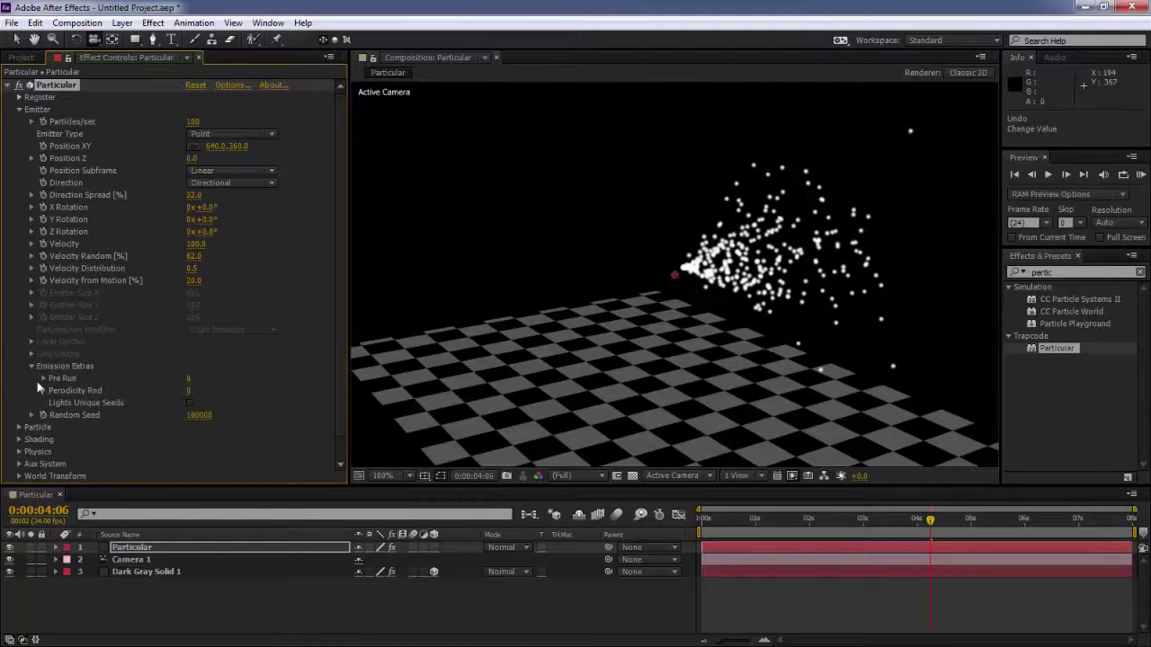
{"action": "left_click_drag", "start_coordinate": [804, 521], "coordinate": [692, 519]}
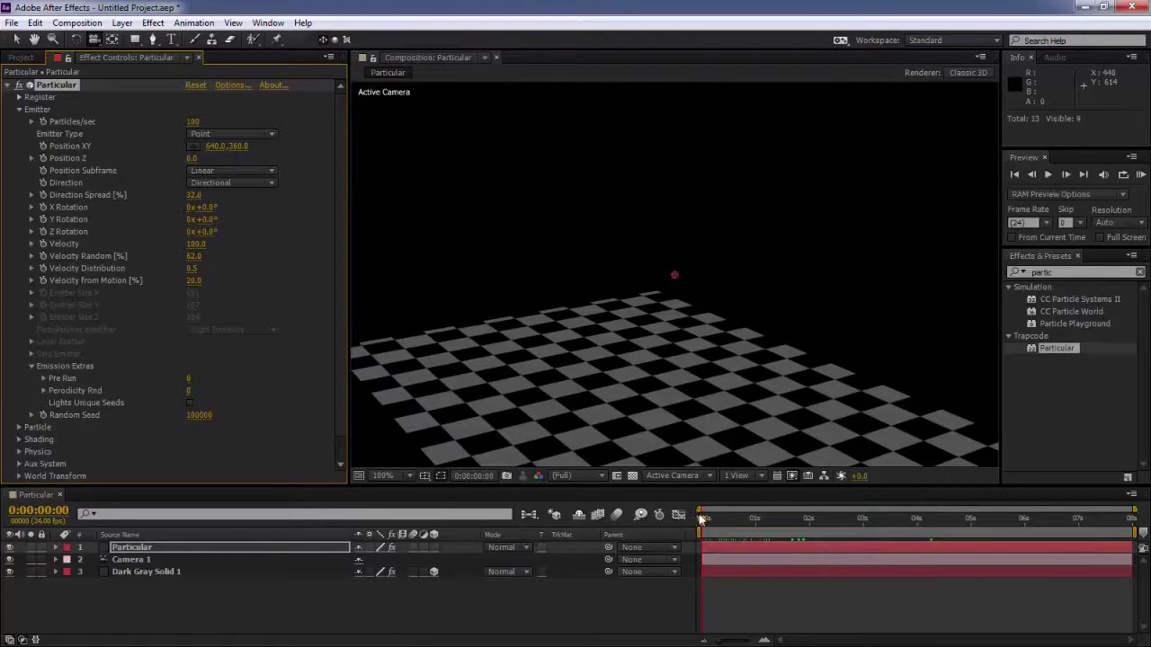
{"action": "mouse_move", "coordinate": [703, 519]}
{"action": "left_mouse_down"}
{"action": "mouse_move", "coordinate": [834, 518]}
{"action": "mouse_move", "coordinate": [793, 520]}
{"action": "left_mouse_up"}
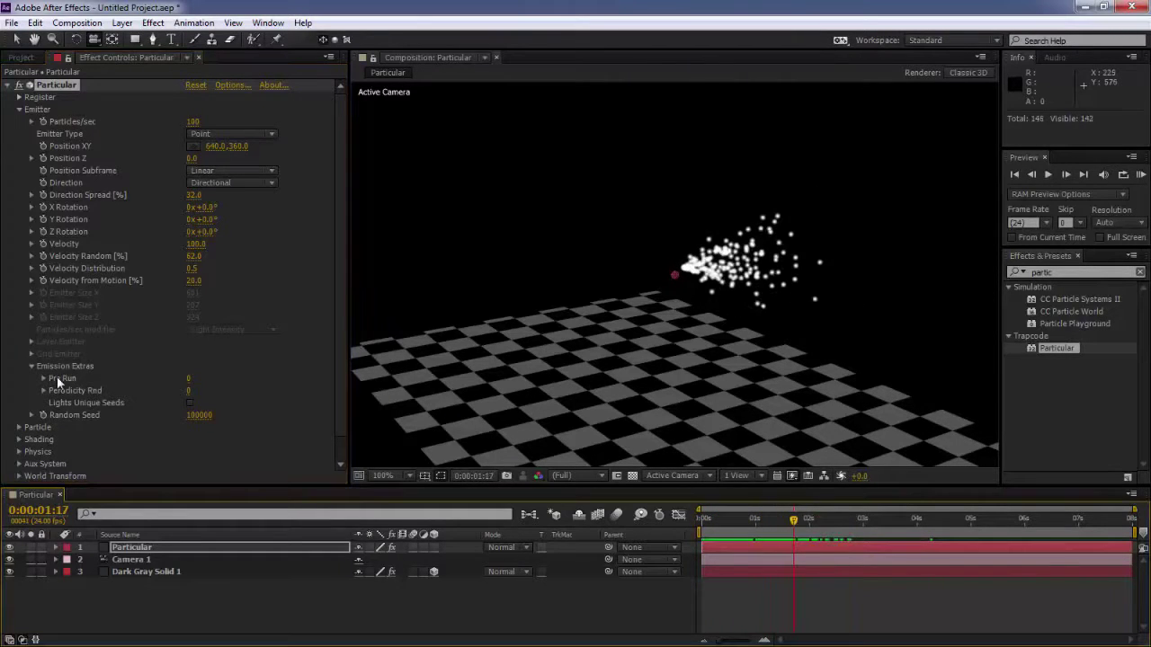
{"action": "left_click_drag", "start_coordinate": [191, 378], "coordinate": [180, 380]}
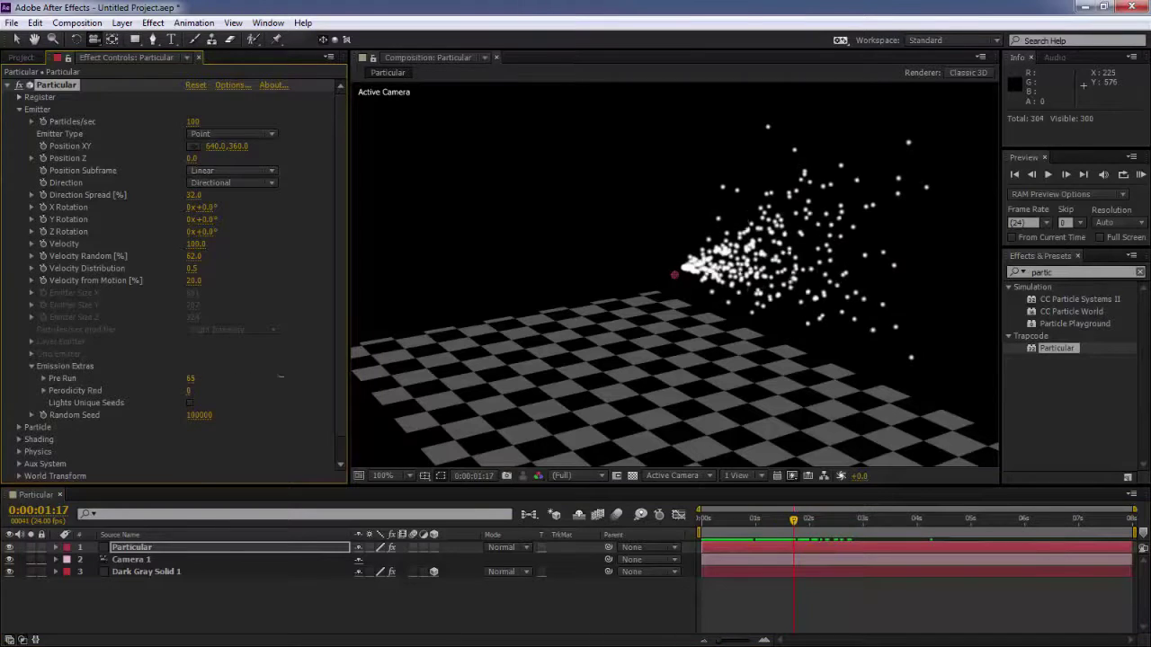
{"action": "left_click_drag", "start_coordinate": [710, 519], "coordinate": [797, 518]}
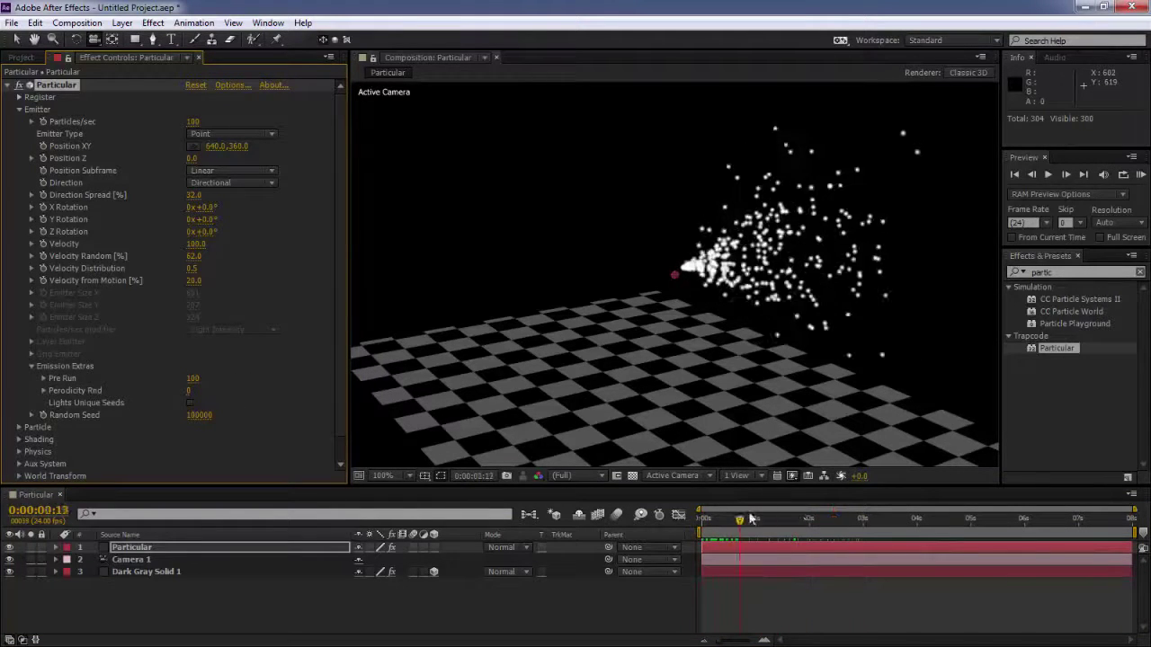
{"action": "key", "text": "space"}
{"action": "left_click_drag", "start_coordinate": [190, 383], "coordinate": [162, 383]}
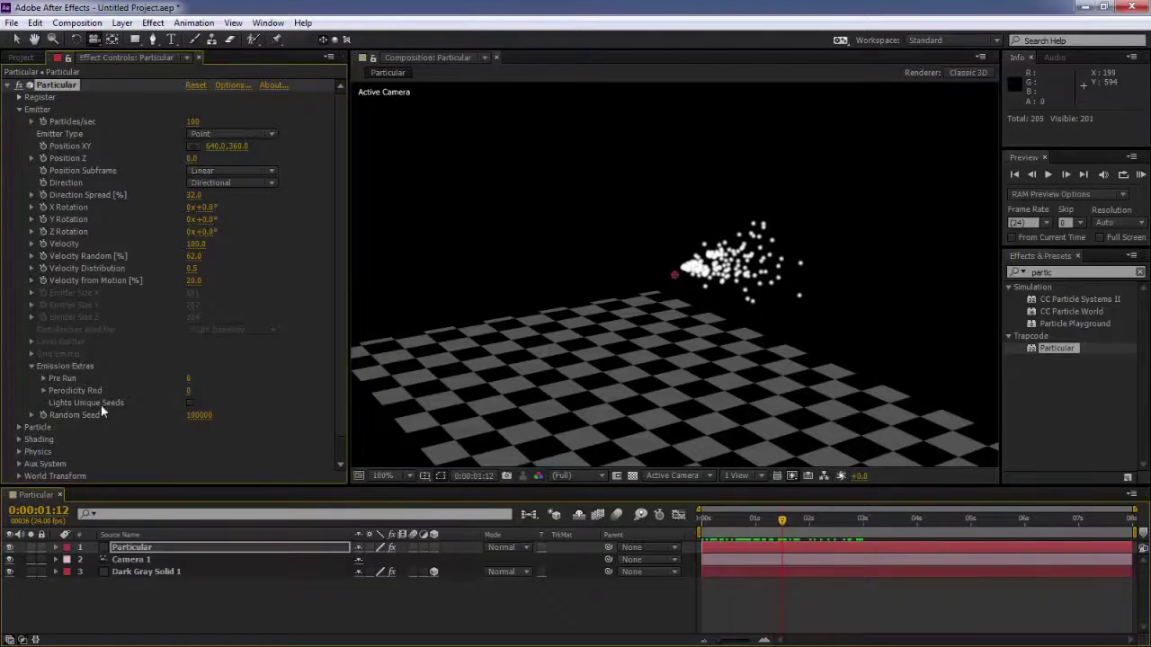
{"action": "left_click", "coordinate": [724, 519]}
{"action": "key", "text": "space"}
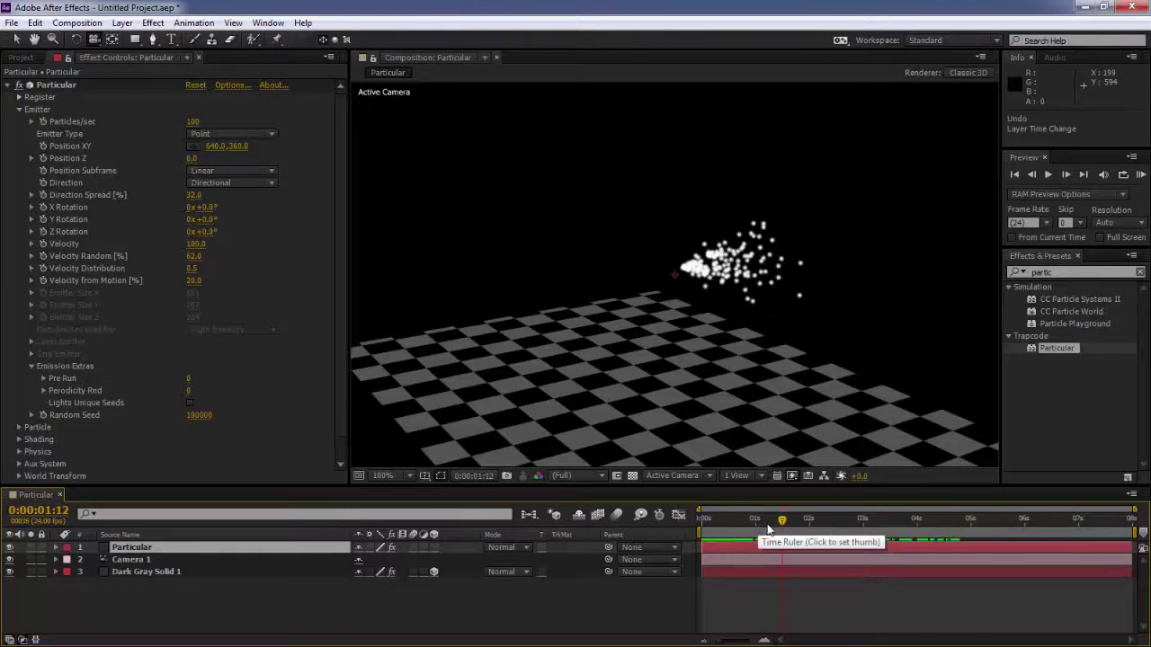
{"action": "key", "text": "ctrl+z"}
{"action": "left_click_drag", "start_coordinate": [735, 519], "coordinate": [821, 518]}
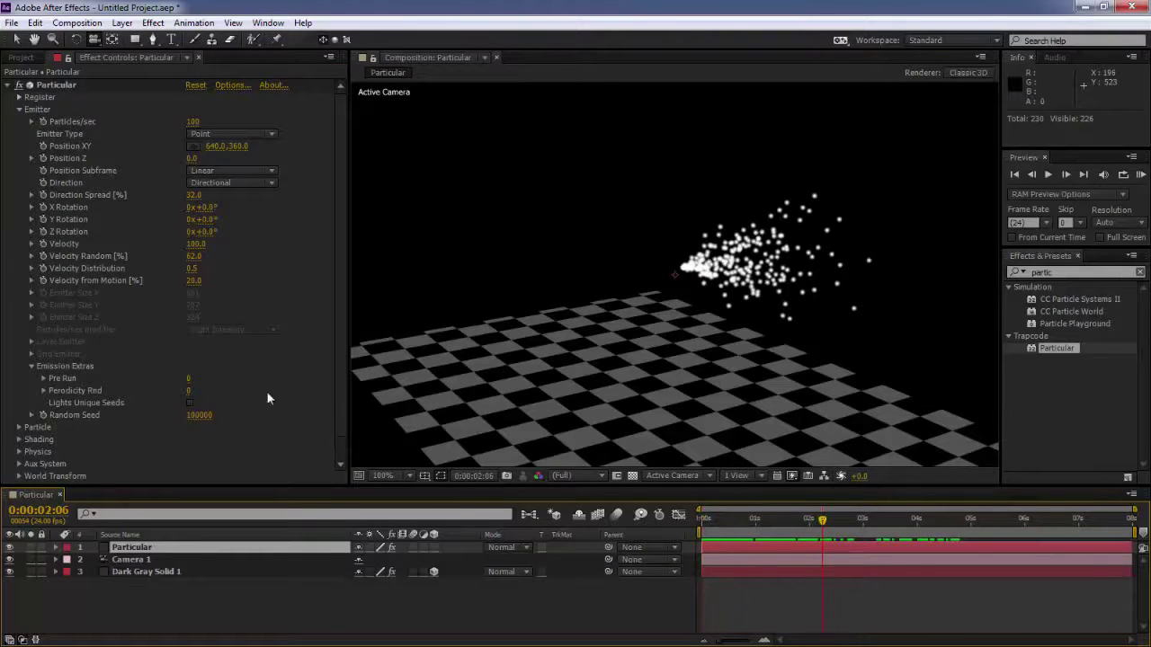
Scrub through several Random Seed values, then enter a seed of 1.
{"action": "left_click_drag", "start_coordinate": [203, 422], "coordinate": [458, 328]}
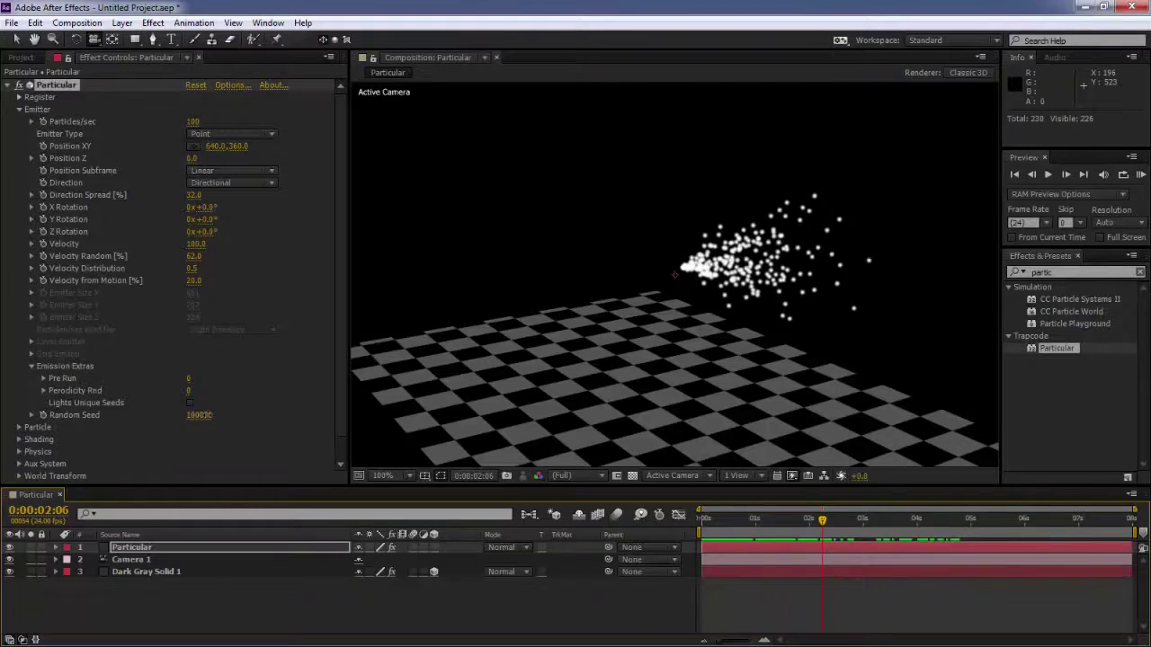
{"action": "left_click_drag", "start_coordinate": [220, 412], "coordinate": [850, 327]}
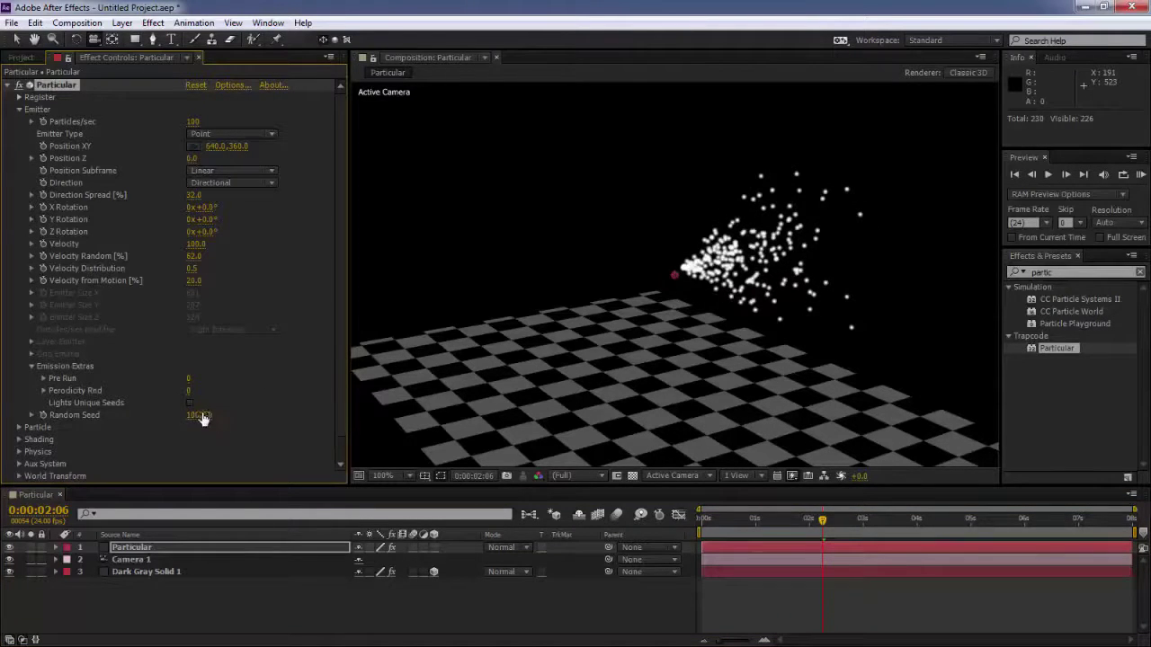
{"action": "left_click_drag", "start_coordinate": [203, 419], "coordinate": [459, 419]}
{"action": "left_click_drag", "start_coordinate": [203, 419], "coordinate": [227, 419]}
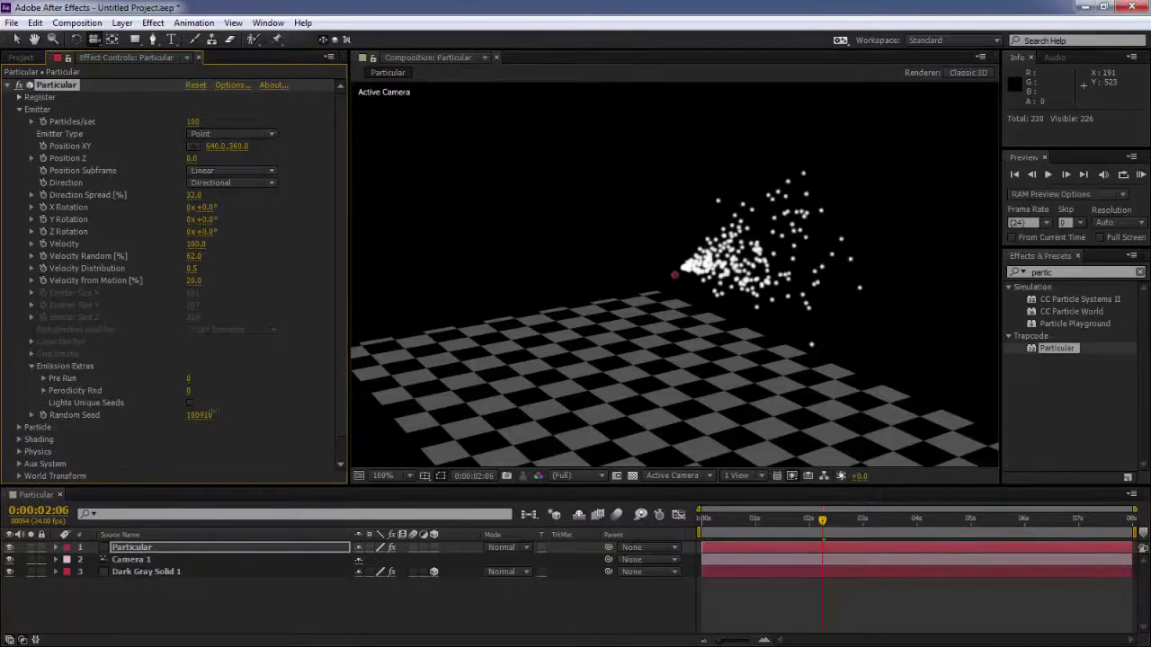
{"action": "left_click", "coordinate": [201, 415]}
{"action": "type", "text": "1"}
{"action": "key", "text": "Return"}
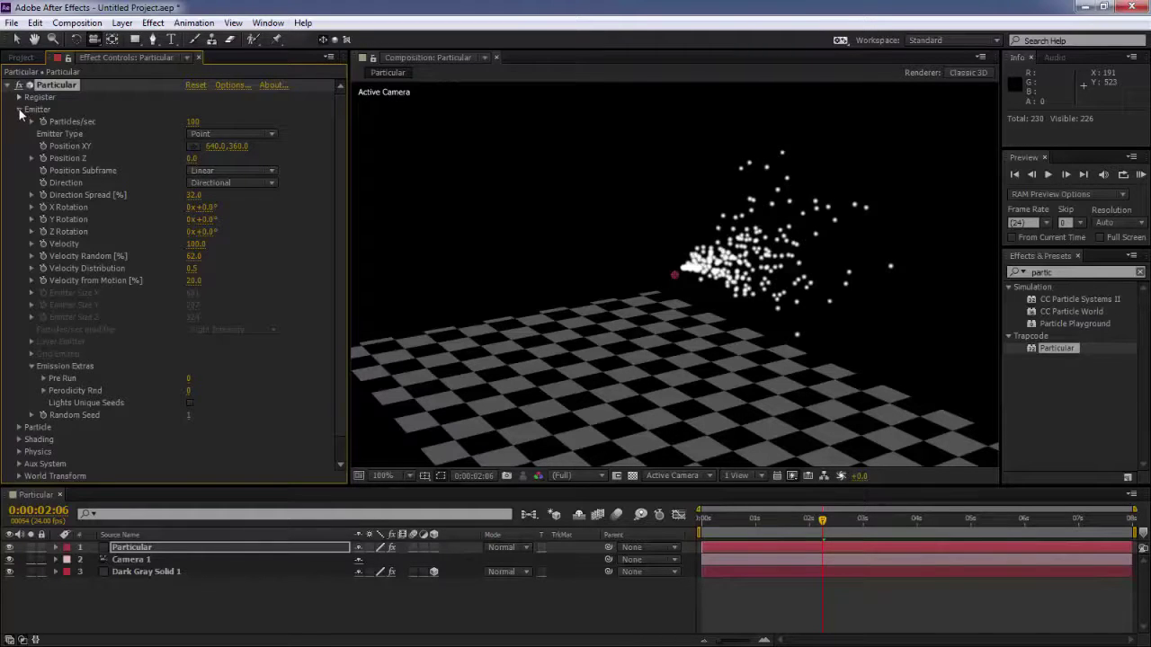
Collapse Emitter, expand Particle, and preview a longer Life of about 4.9 seconds.
{"action": "left_click", "coordinate": [19, 110]}
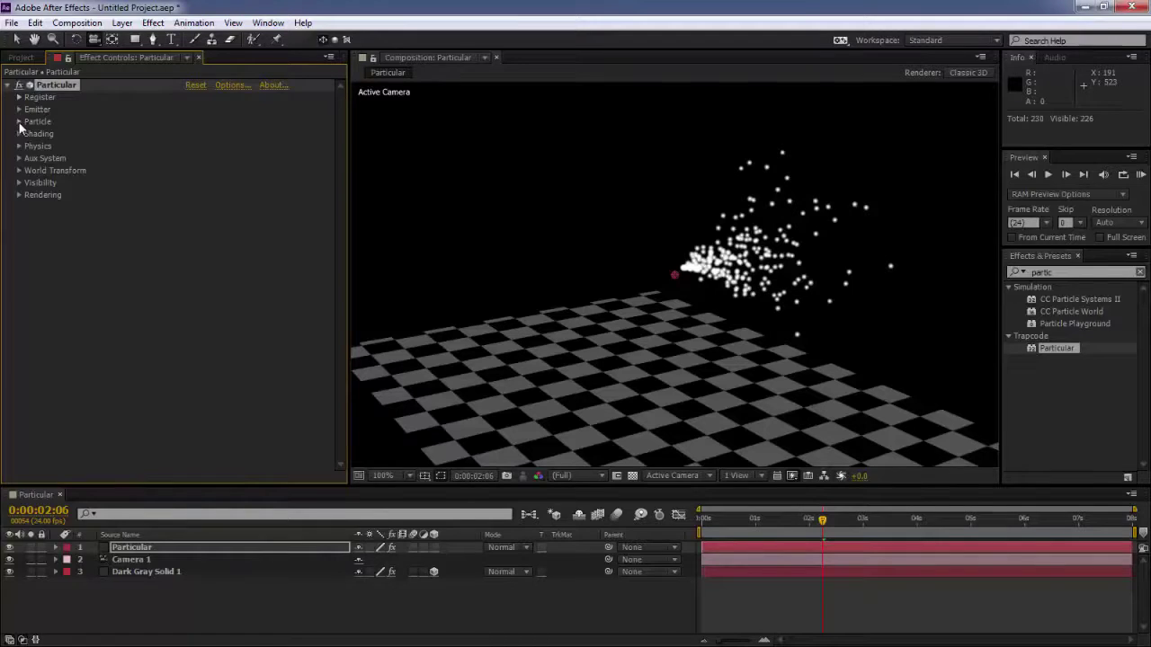
{"action": "left_click", "coordinate": [19, 122]}
{"action": "mouse_move", "coordinate": [799, 521]}
{"action": "left_mouse_down"}
{"action": "mouse_move", "coordinate": [756, 539]}
{"action": "mouse_move", "coordinate": [871, 522]}
{"action": "left_mouse_up"}
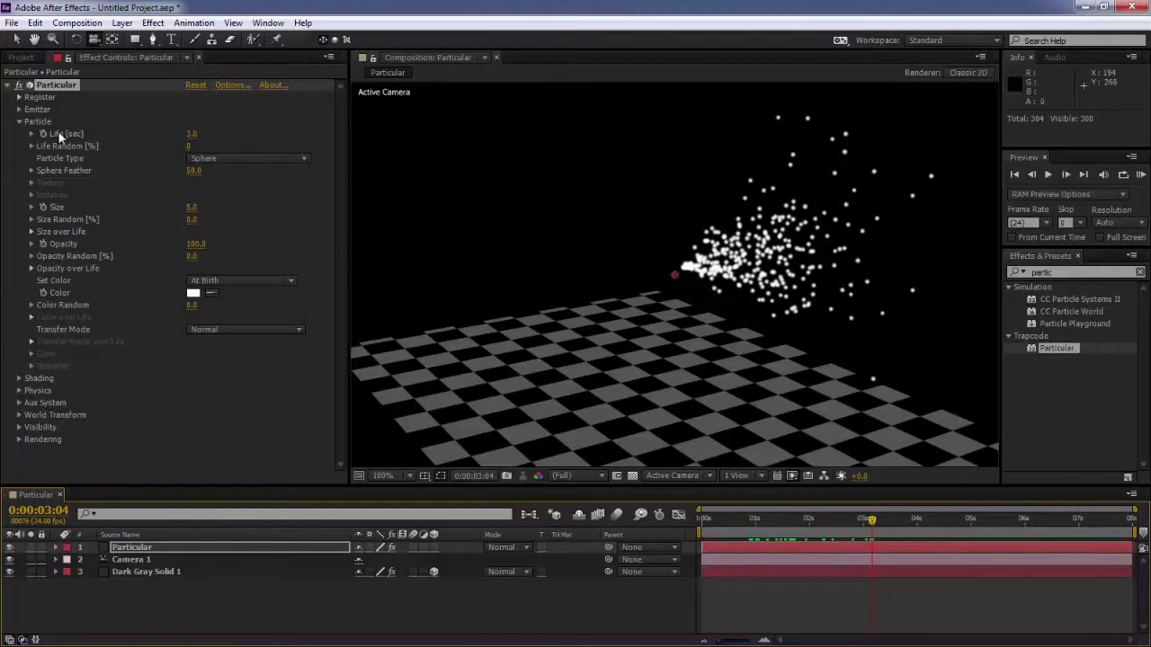
{"action": "left_click_drag", "start_coordinate": [191, 135], "coordinate": [208, 128]}
{"action": "mouse_move", "coordinate": [871, 519]}
{"action": "left_mouse_down"}
{"action": "mouse_move", "coordinate": [789, 515]}
{"action": "mouse_move", "coordinate": [1005, 505]}
{"action": "left_mouse_up"}
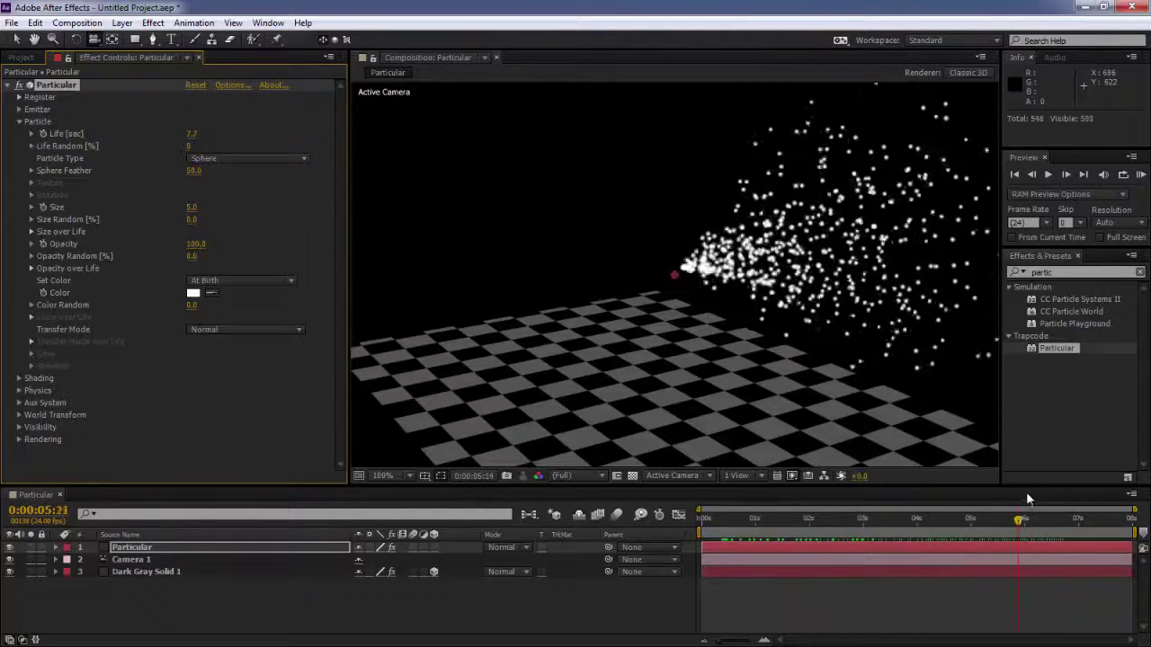
{"action": "left_click_drag", "start_coordinate": [1007, 505], "coordinate": [1042, 511]}
Try a 1-second Life, then set Life to 3 seconds with 20% Life Random.
{"action": "left_click", "coordinate": [193, 135]}
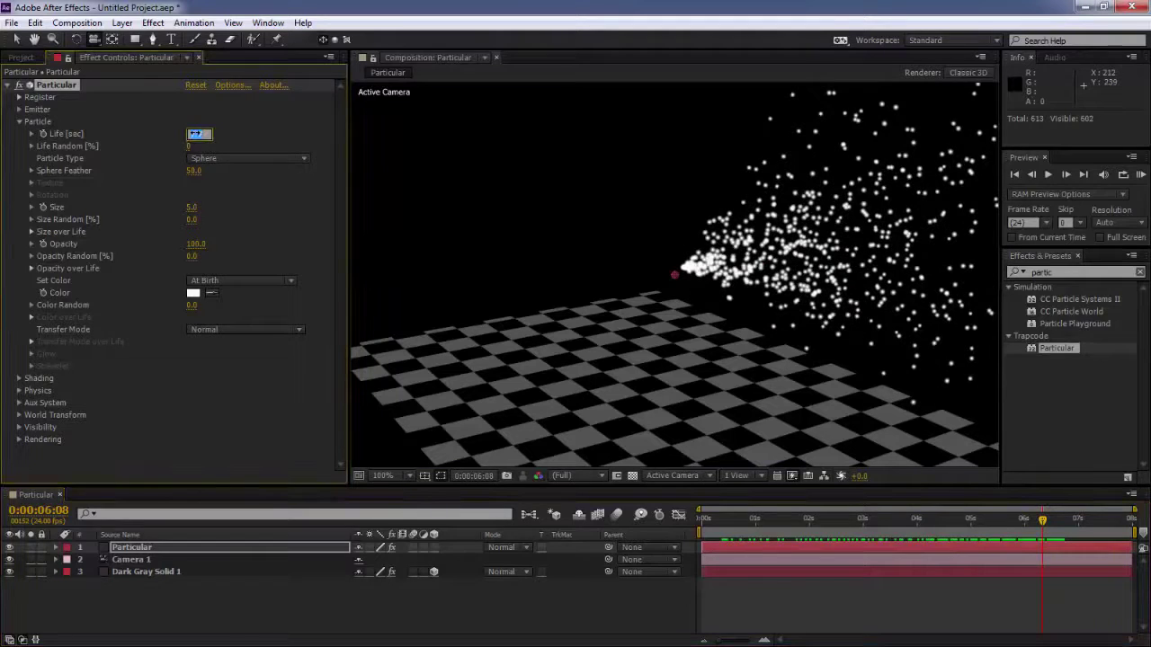
{"action": "type", "text": "1"}
{"action": "key", "text": "Return"}
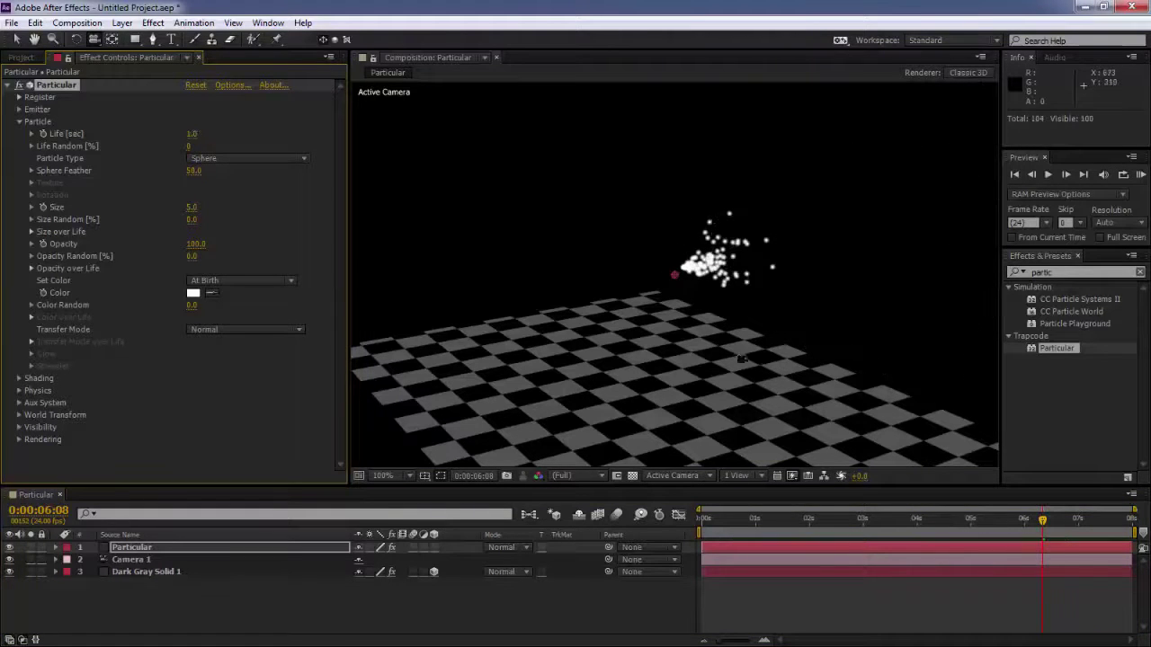
{"action": "mouse_move", "coordinate": [717, 518]}
{"action": "left_mouse_down"}
{"action": "mouse_move", "coordinate": [880, 496]}
{"action": "mouse_move", "coordinate": [896, 519]}
{"action": "left_mouse_up"}
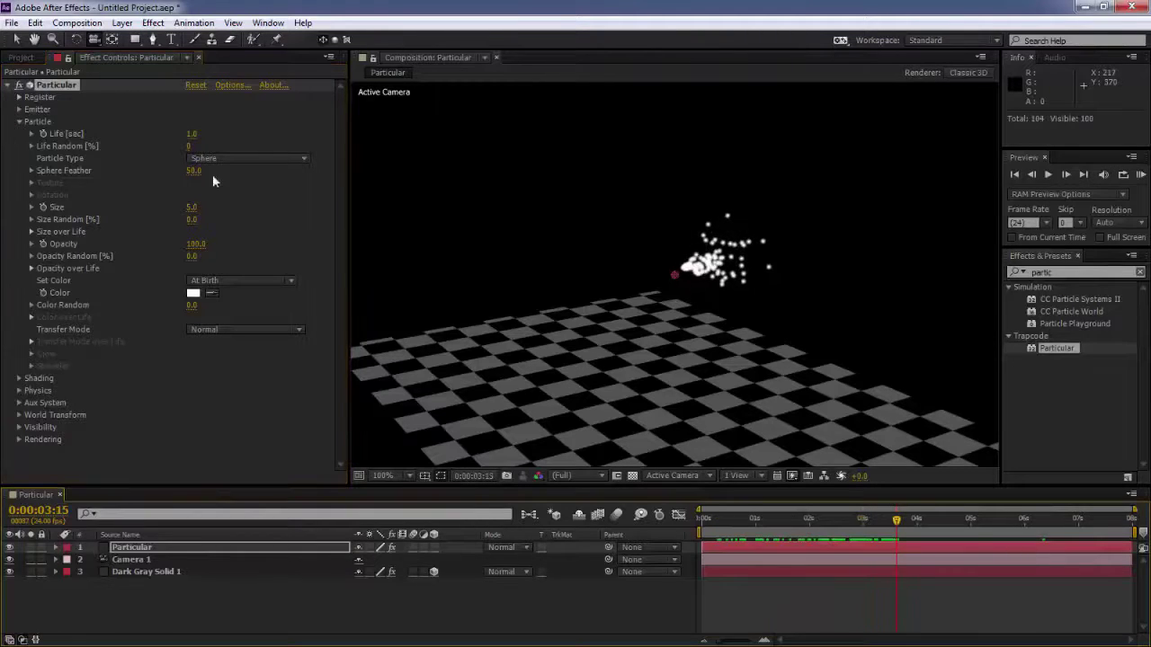
{"action": "left_click", "coordinate": [193, 134]}
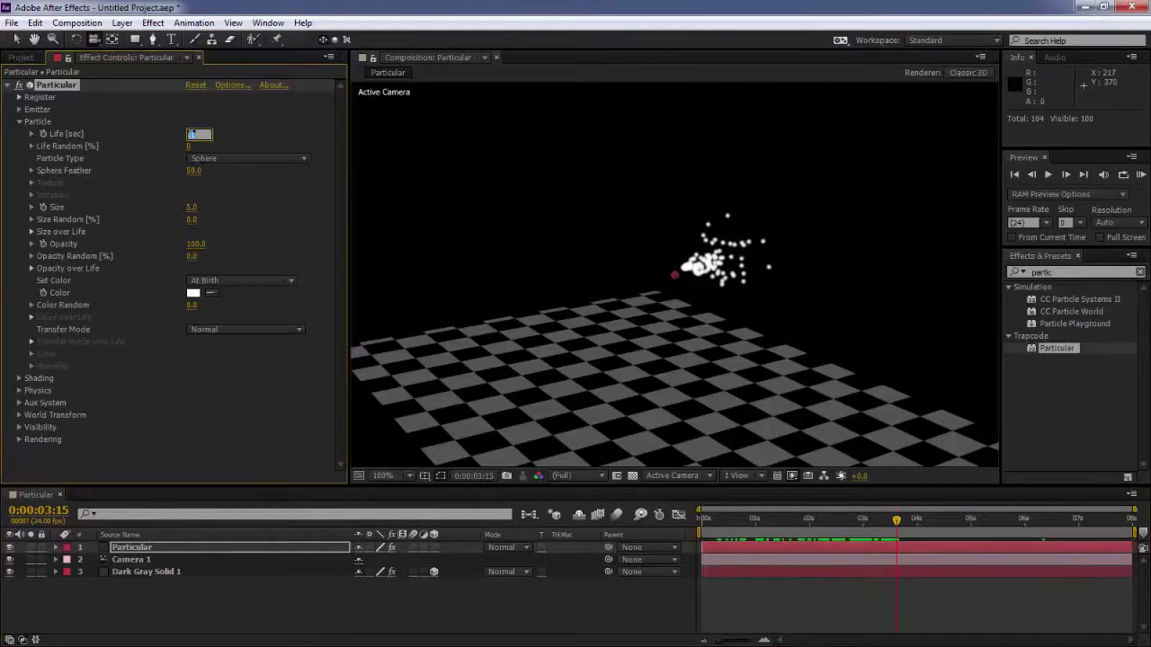
{"action": "type", "text": "3"}
{"action": "key", "text": "Return"}
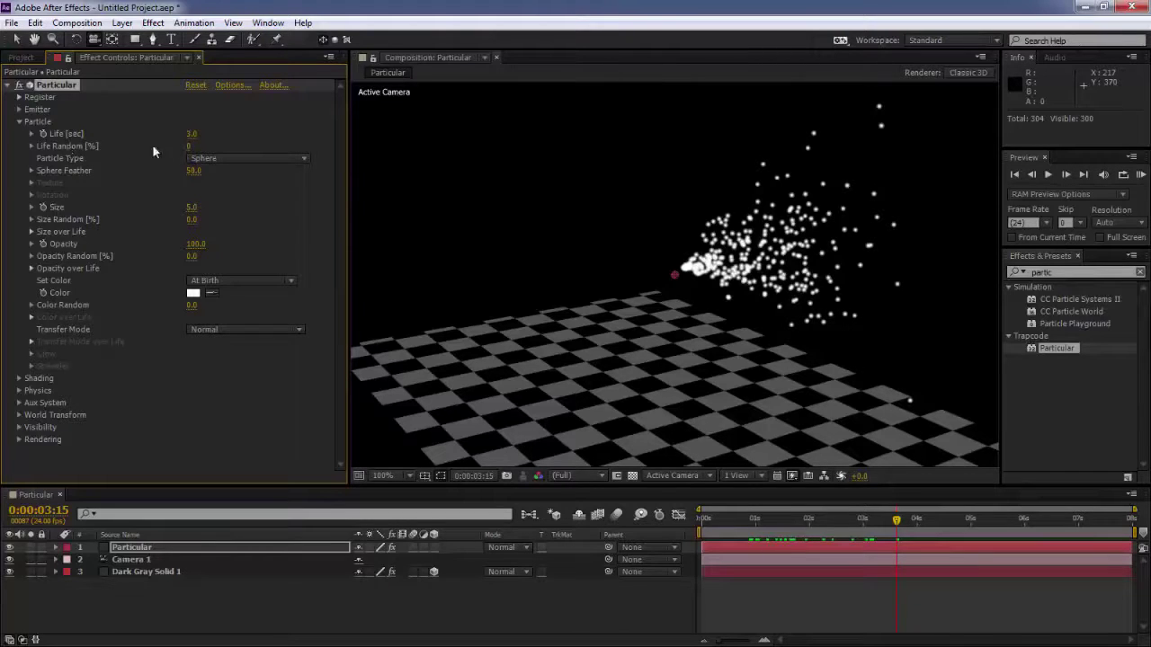
{"action": "left_click_drag", "start_coordinate": [188, 146], "coordinate": [204, 147]}
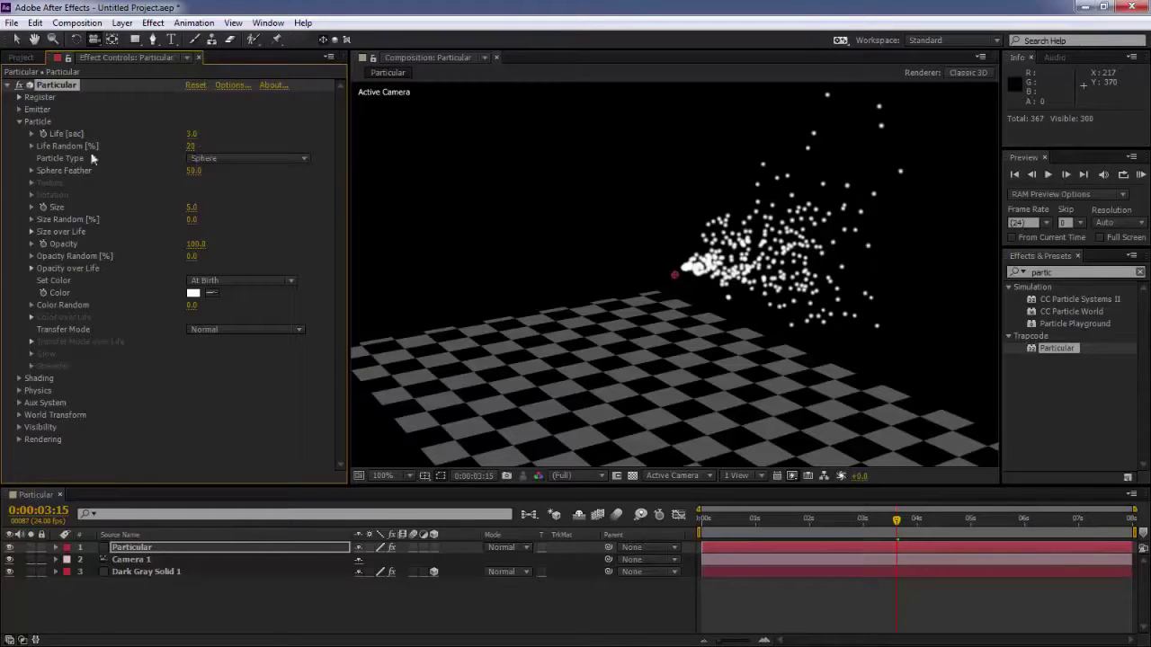
{"action": "left_click", "coordinate": [217, 158]}
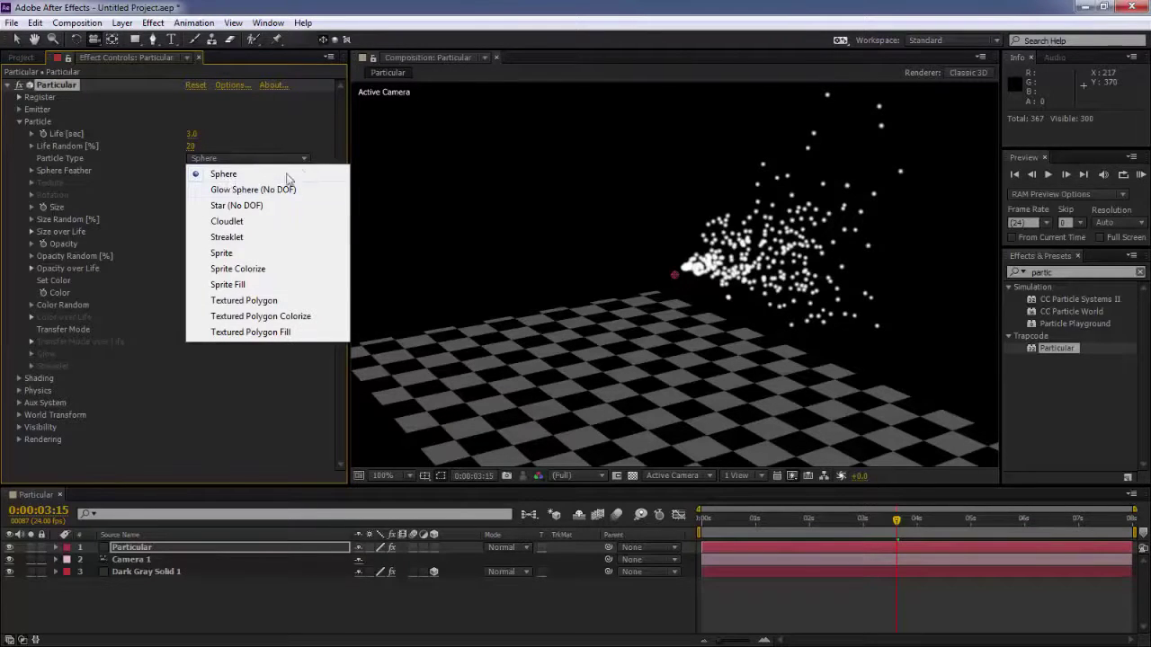
{"action": "left_click", "coordinate": [269, 189]}
{"action": "left_click", "coordinate": [270, 158]}
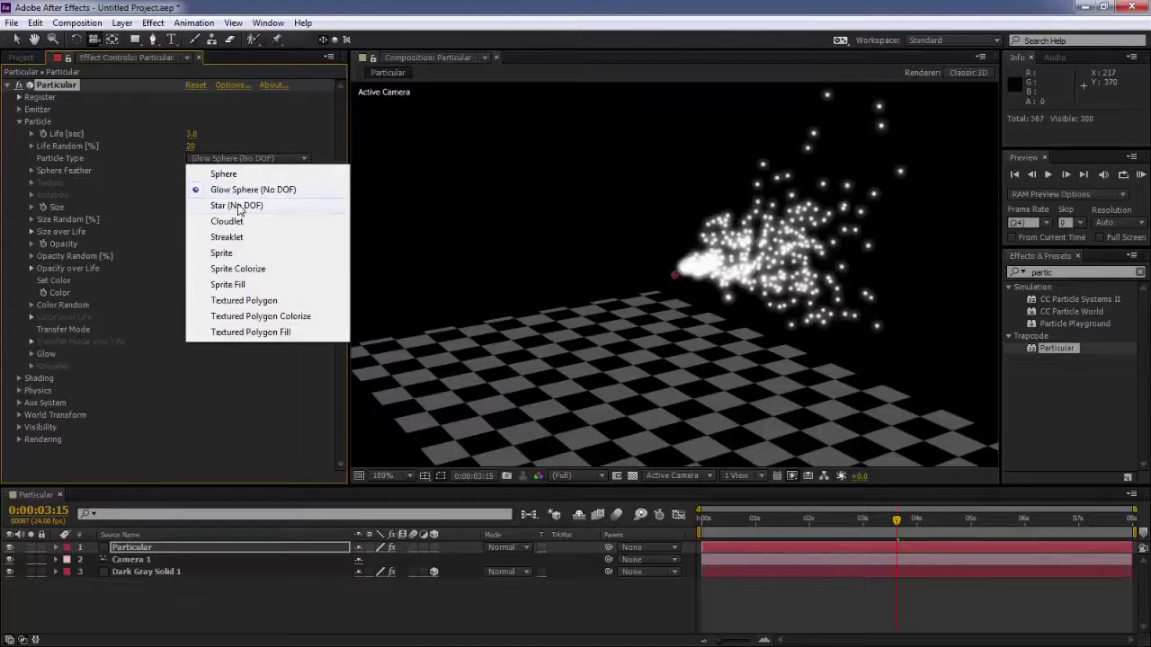
{"action": "left_click", "coordinate": [238, 206]}
{"action": "left_click", "coordinate": [269, 157]}
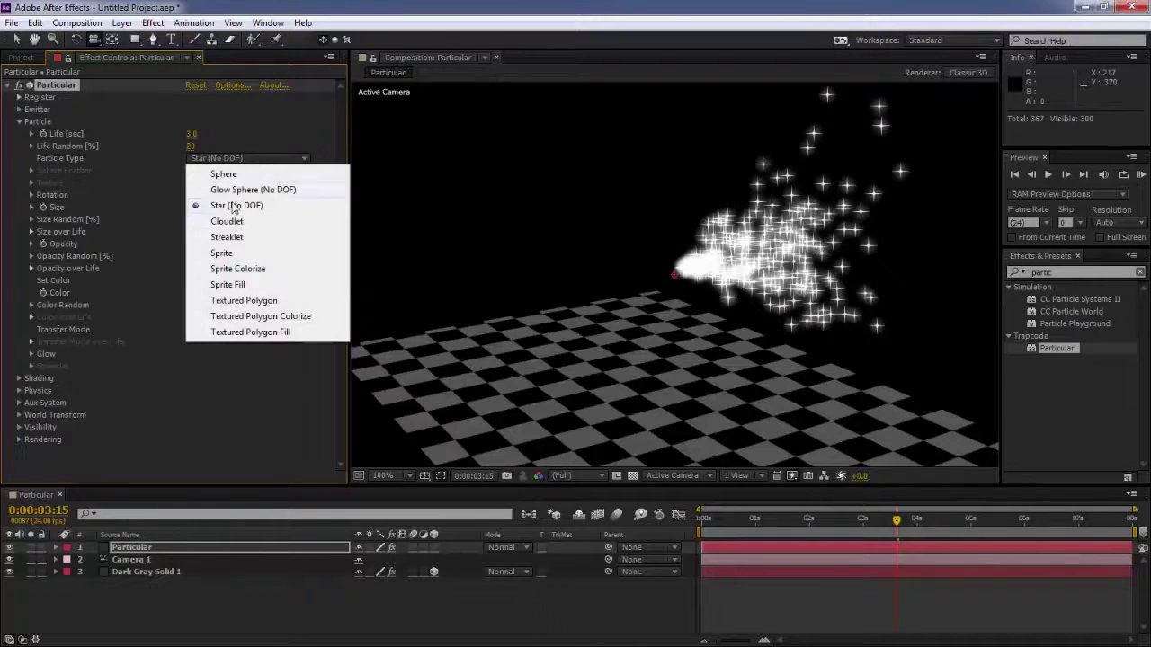
{"action": "left_click", "coordinate": [236, 222]}
{"action": "left_click", "coordinate": [295, 161]}
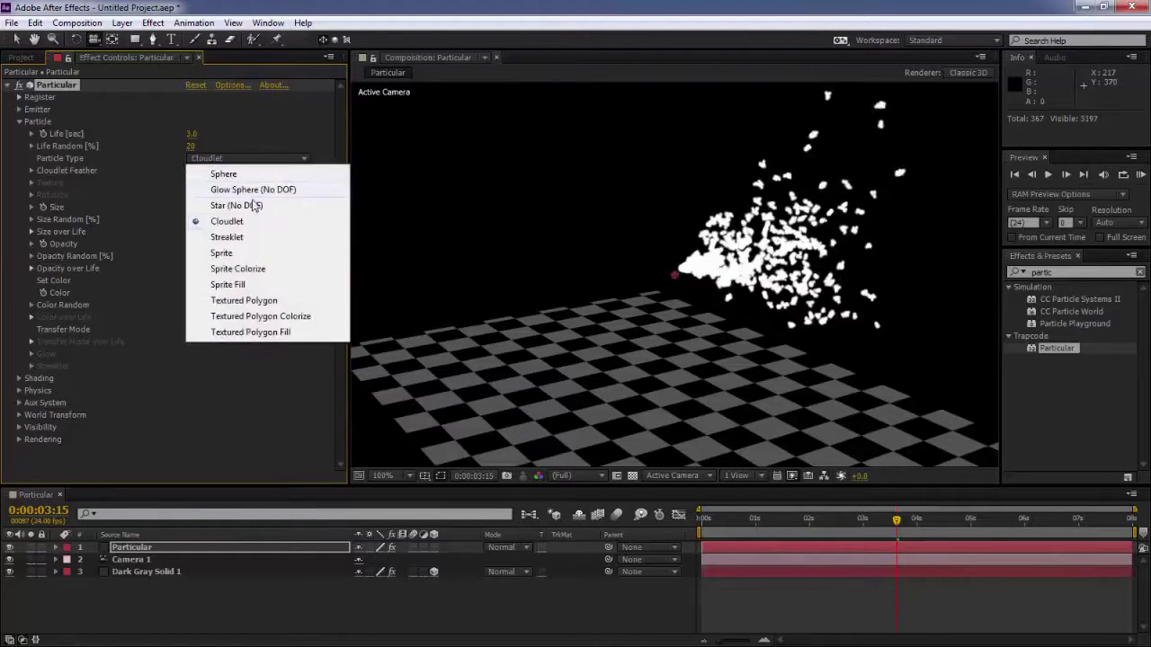
{"action": "left_click", "coordinate": [231, 237]}
{"action": "left_click", "coordinate": [284, 162]}
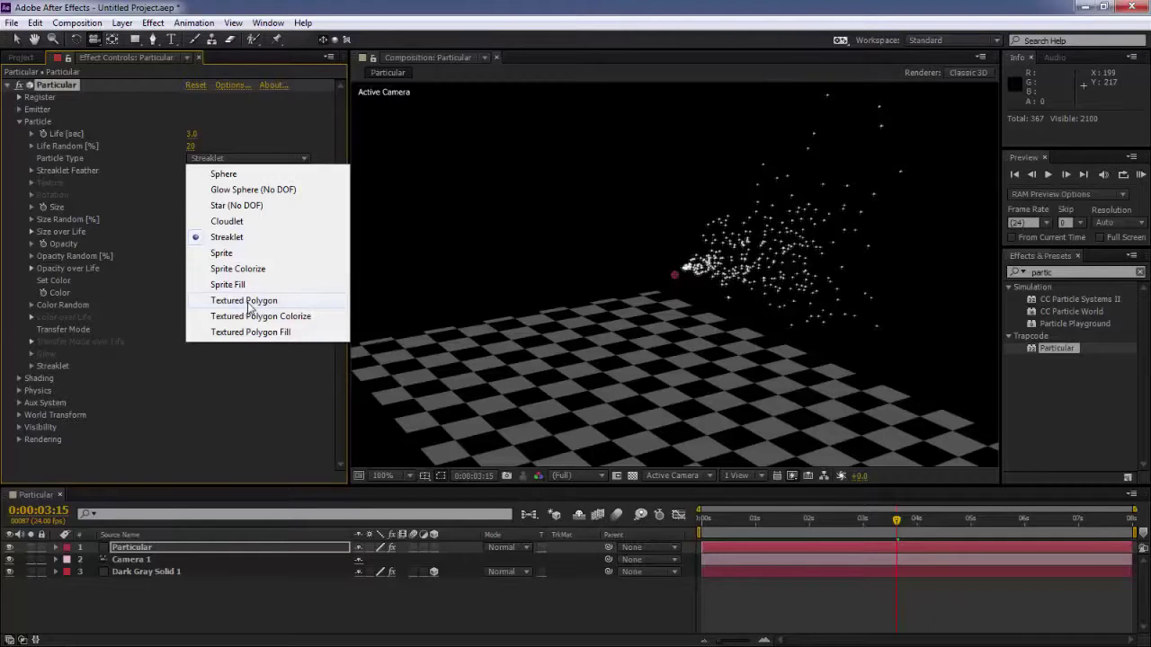
{"action": "left_click", "coordinate": [241, 174]}
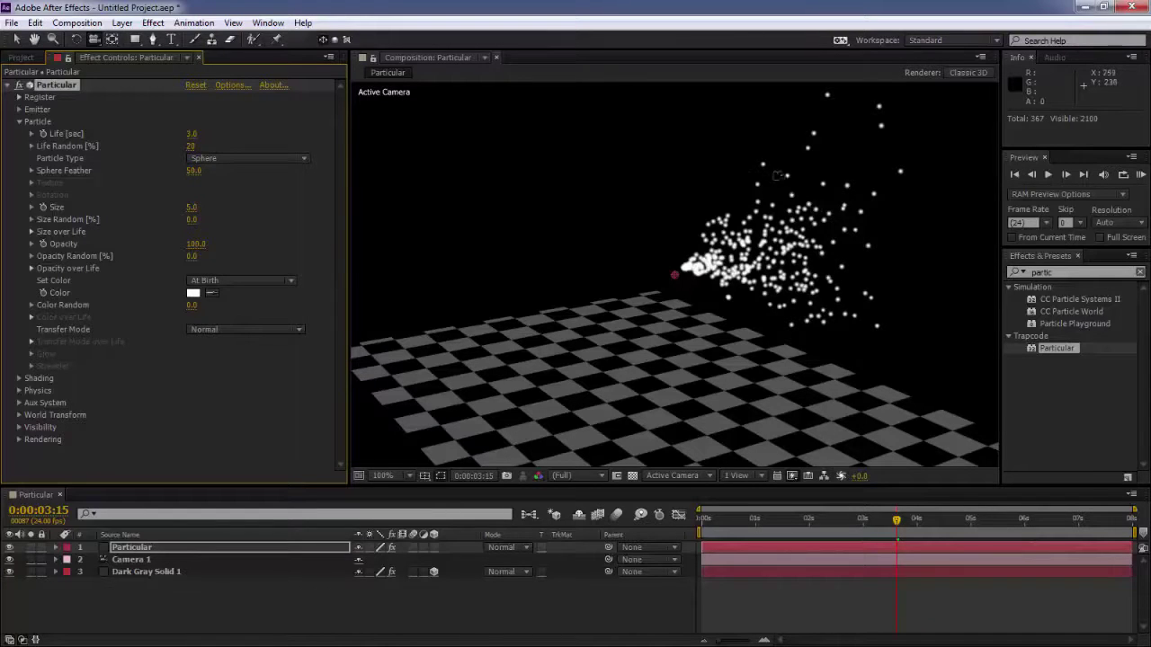
Set Sphere Feather to 54, Size to 10 and Size Random to 58%.
{"action": "left_click_drag", "start_coordinate": [196, 175], "coordinate": [202, 176]}
{"action": "left_click_drag", "start_coordinate": [191, 207], "coordinate": [190, 206]}
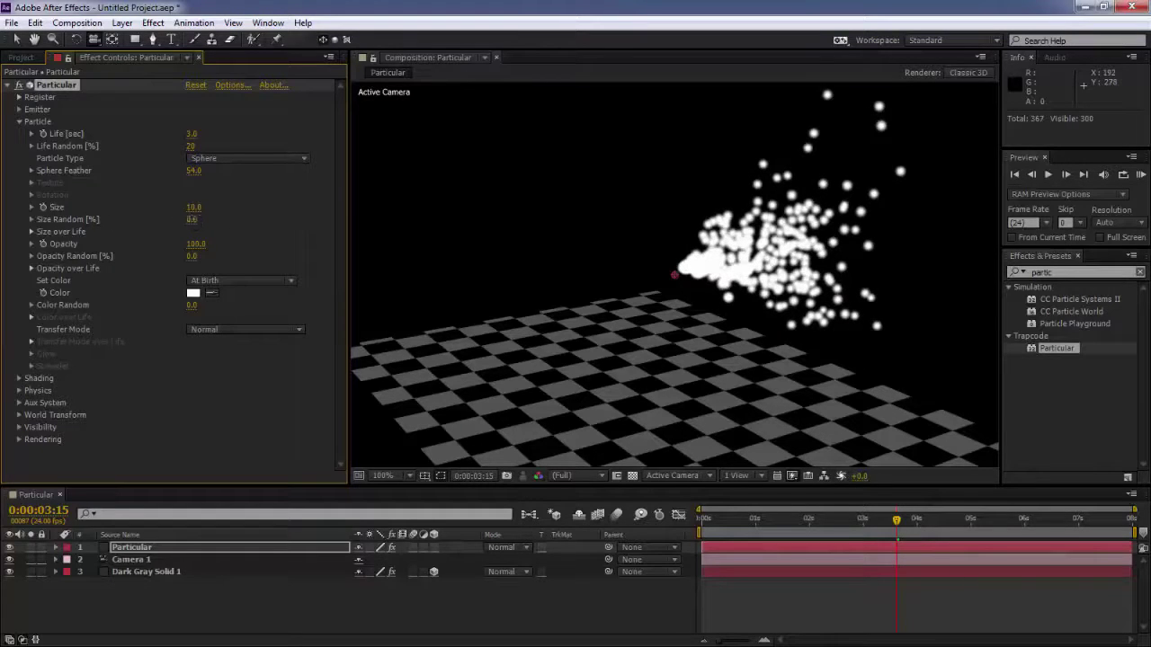
{"action": "left_click_drag", "start_coordinate": [192, 220], "coordinate": [222, 207]}
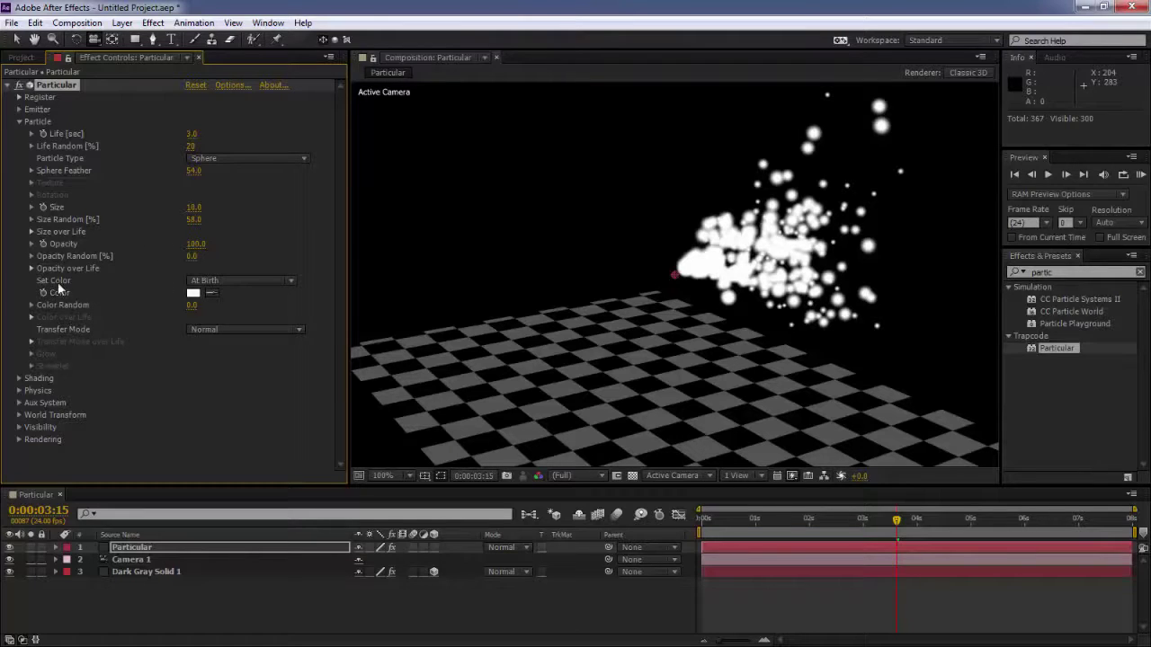
Switch Set Color to Over Life, RAM-preview it, and expand the Color over Life gradient.
{"action": "left_click", "coordinate": [193, 282]}
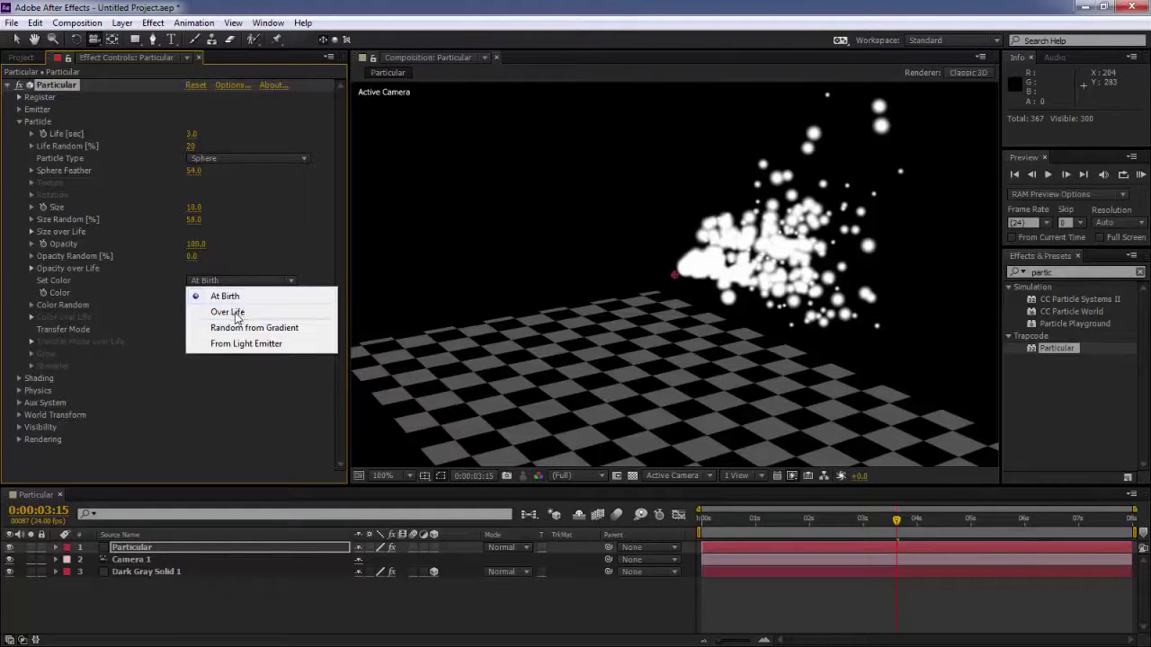
{"action": "left_click", "coordinate": [228, 312]}
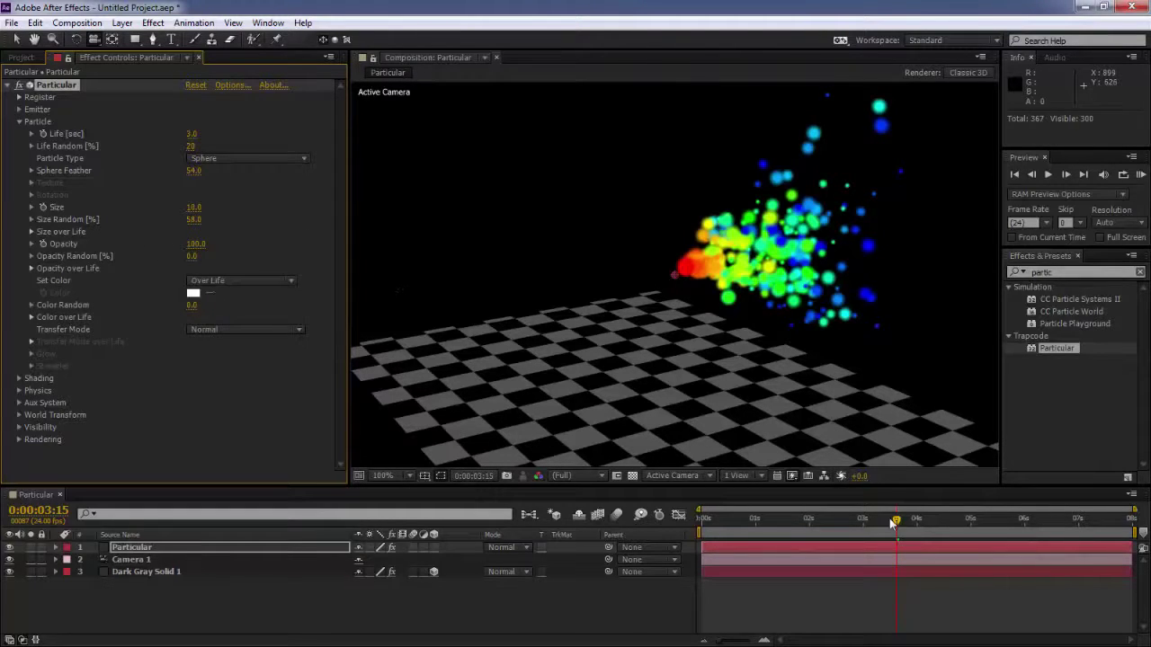
{"action": "key", "text": "KP_0"}
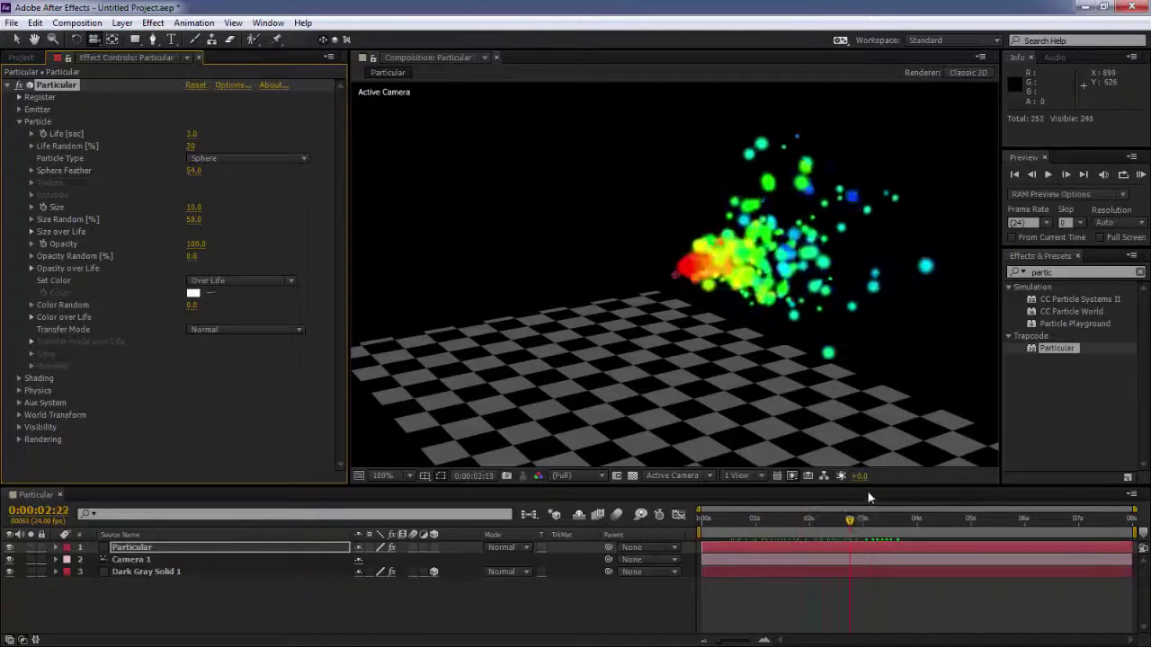
{"action": "left_click", "coordinate": [875, 487]}
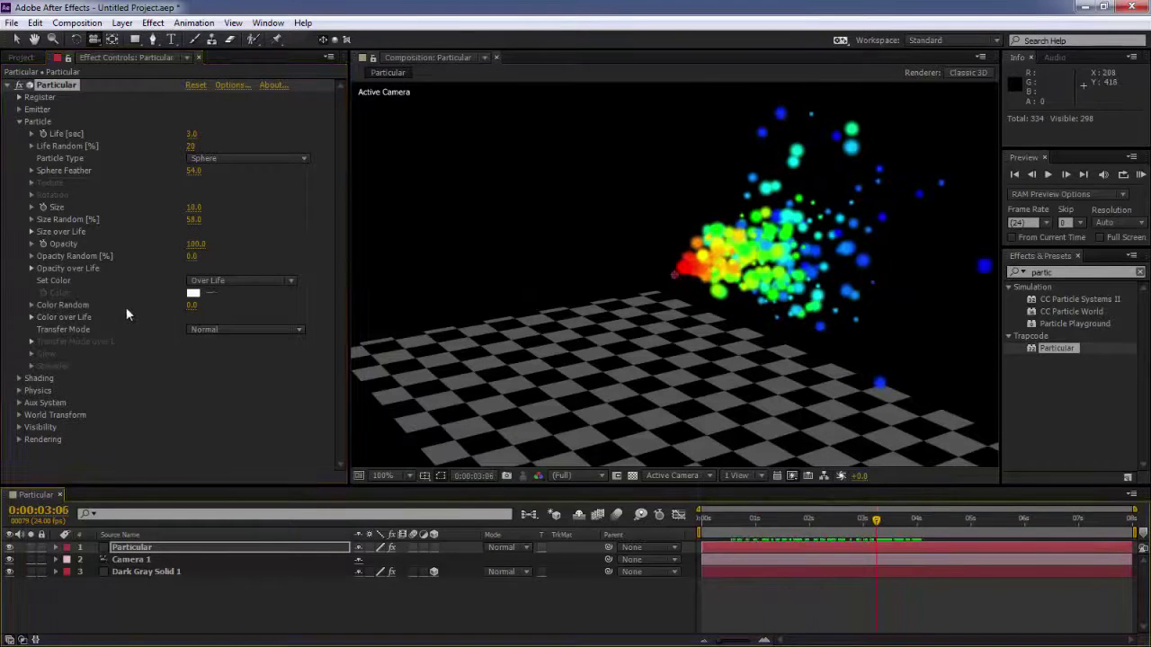
{"action": "left_click", "coordinate": [32, 318]}
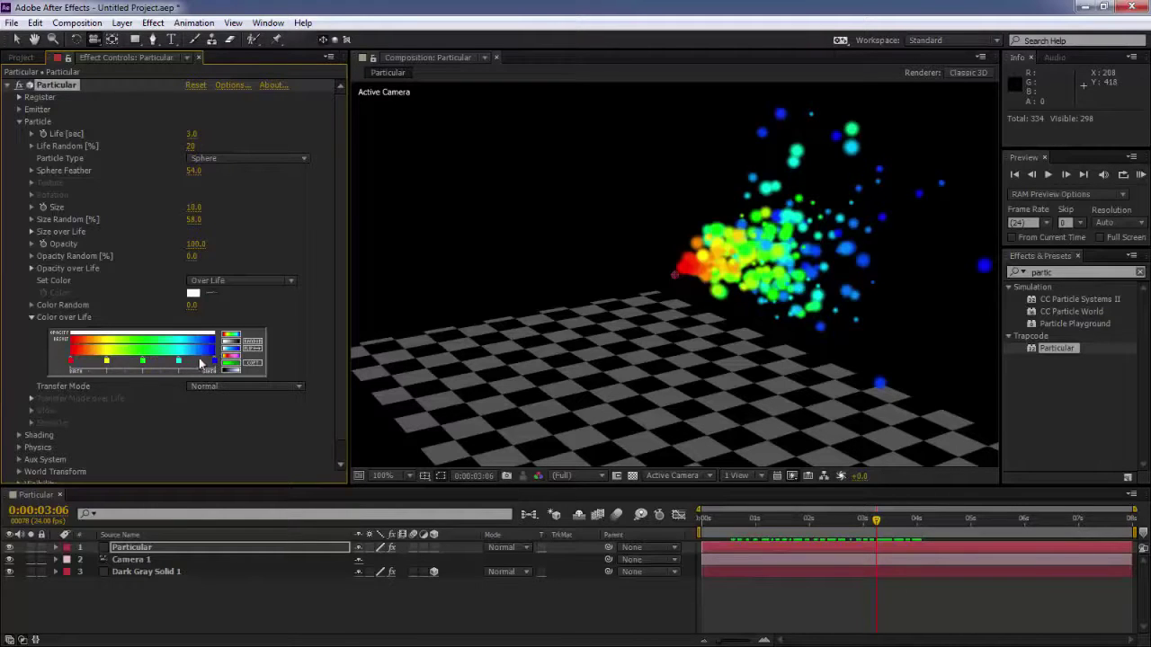
Try several Color over Life gradient presets: yellow-red-pink, white-to-black, cyan-to-blue and rainbow.
{"action": "mouse_move", "coordinate": [700, 519]}
{"action": "left_mouse_down"}
{"action": "mouse_move", "coordinate": [1004, 477]}
{"action": "mouse_move", "coordinate": [794, 479]}
{"action": "left_mouse_up"}
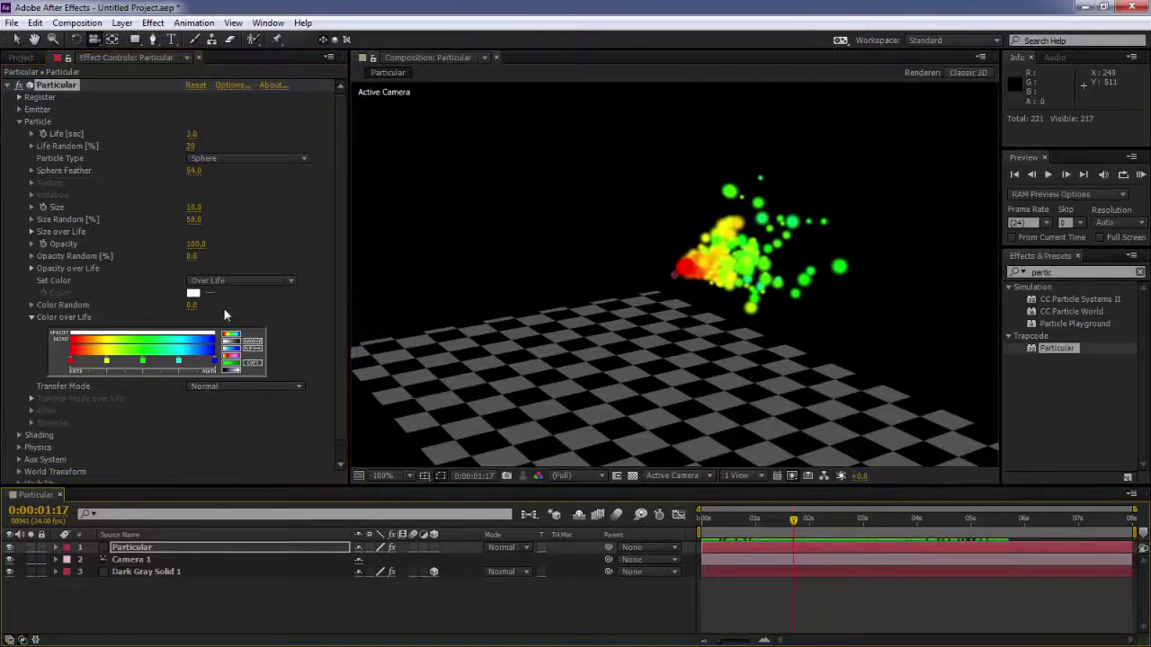
{"action": "left_click", "coordinate": [230, 357]}
{"action": "left_click", "coordinate": [231, 346]}
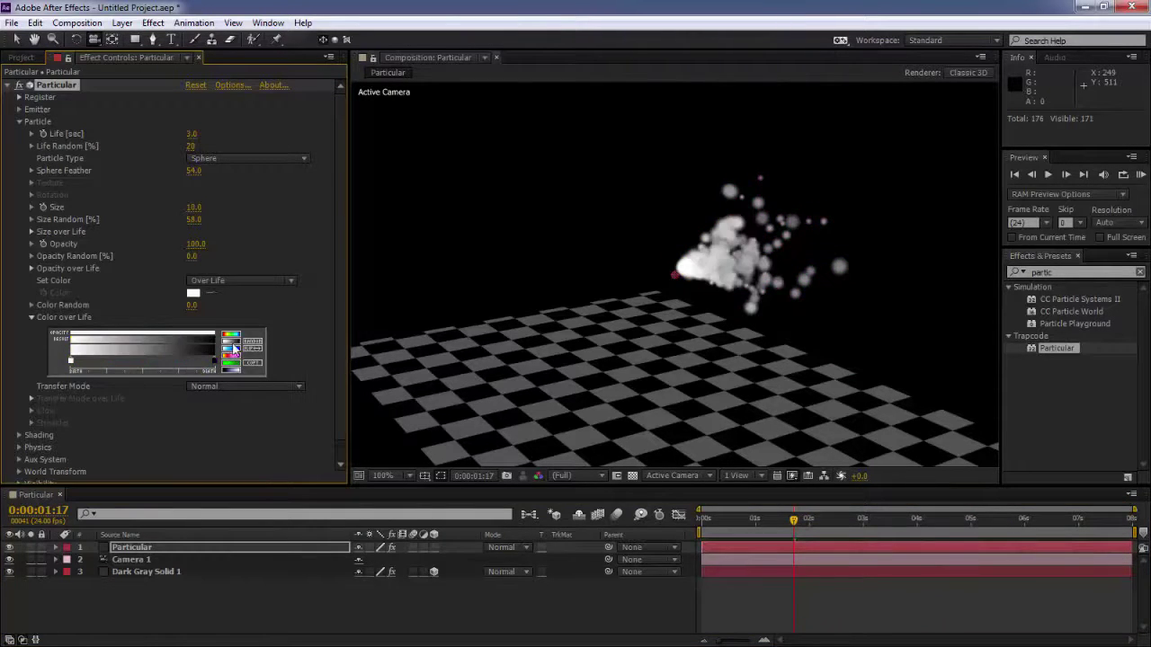
{"action": "left_click", "coordinate": [233, 353]}
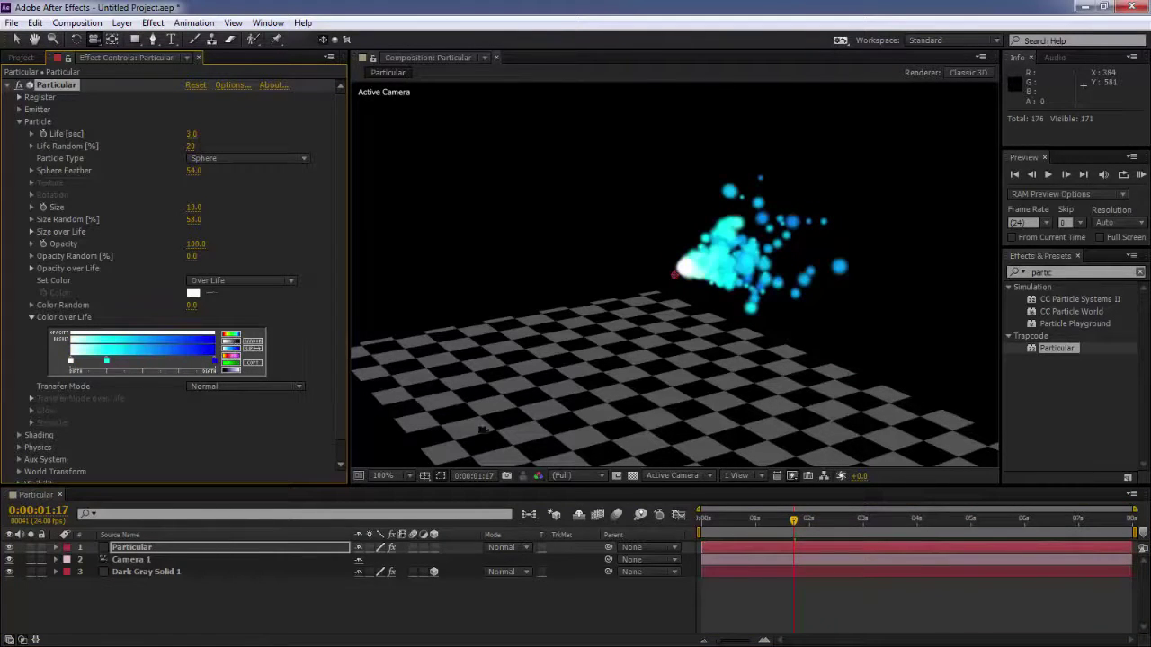
{"action": "left_click_drag", "start_coordinate": [739, 515], "coordinate": [877, 511]}
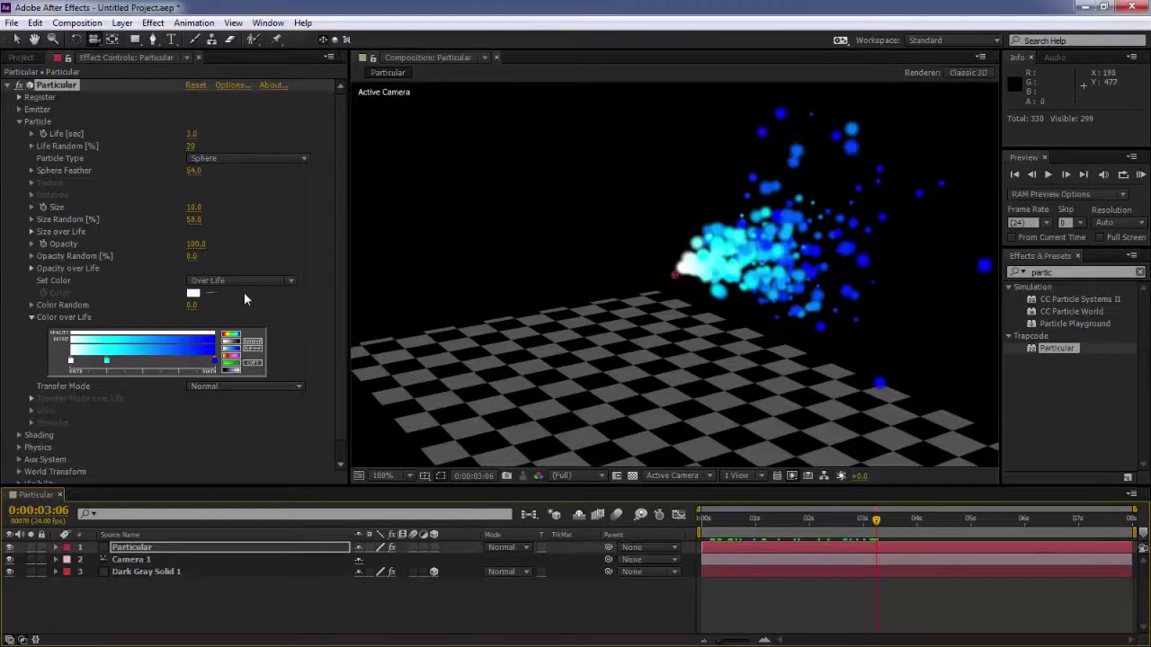
{"action": "left_click", "coordinate": [232, 349]}
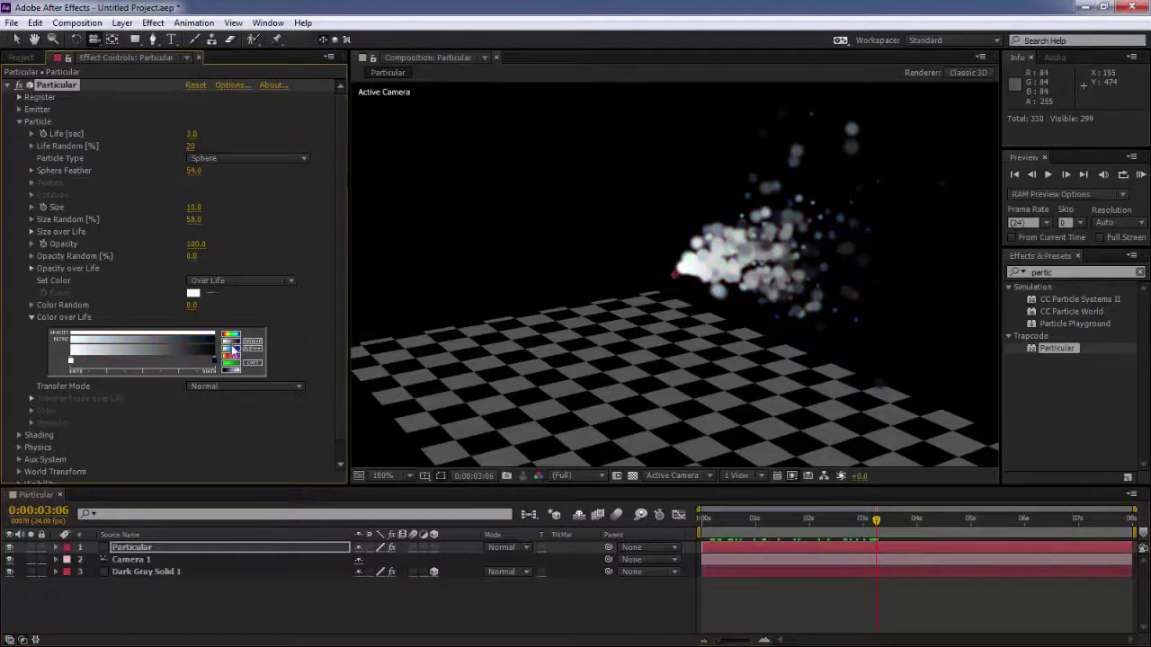
{"action": "left_click", "coordinate": [234, 356]}
{"action": "left_click", "coordinate": [233, 336]}
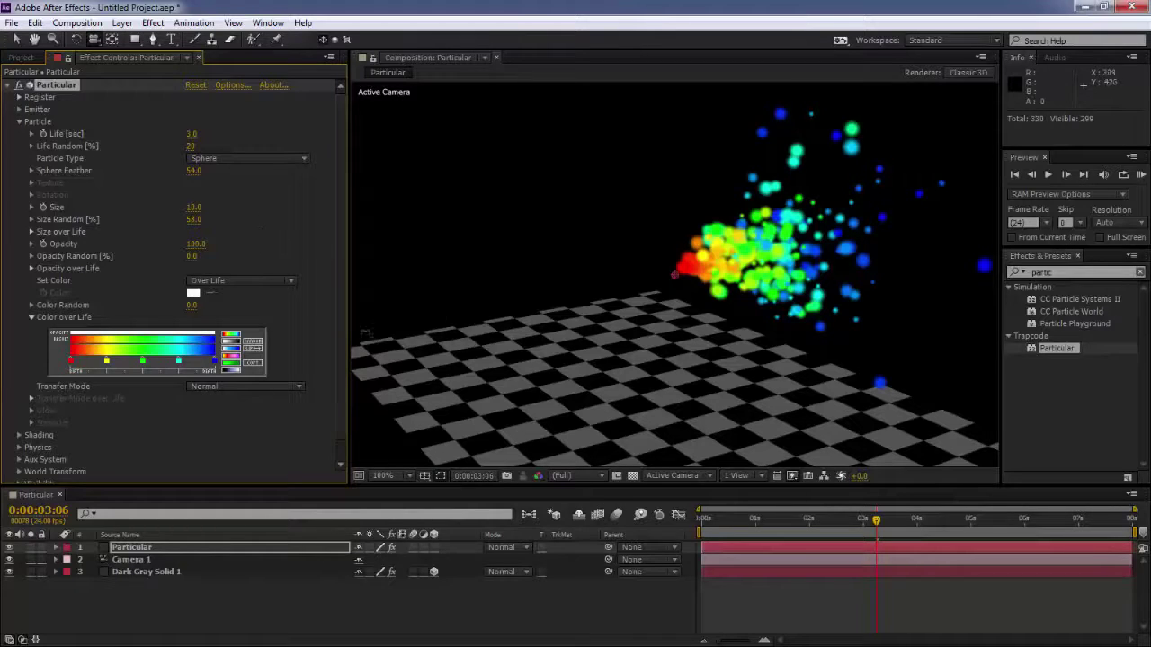
Preview the animation and settle on the white-cyan-blue gradient preset.
{"action": "mouse_move", "coordinate": [855, 530]}
{"action": "left_mouse_down"}
{"action": "mouse_move", "coordinate": [805, 530]}
{"action": "mouse_move", "coordinate": [828, 529]}
{"action": "left_mouse_up"}
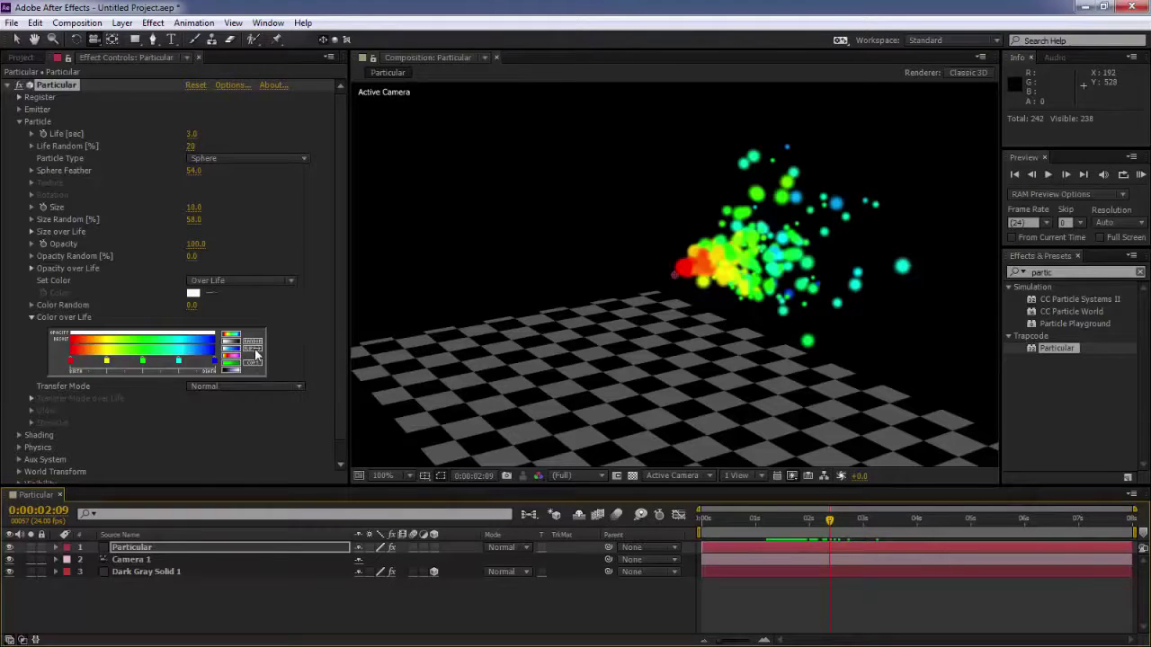
{"action": "mouse_move", "coordinate": [831, 532]}
{"action": "left_mouse_down"}
{"action": "mouse_move", "coordinate": [796, 531]}
{"action": "mouse_move", "coordinate": [824, 520]}
{"action": "left_mouse_up"}
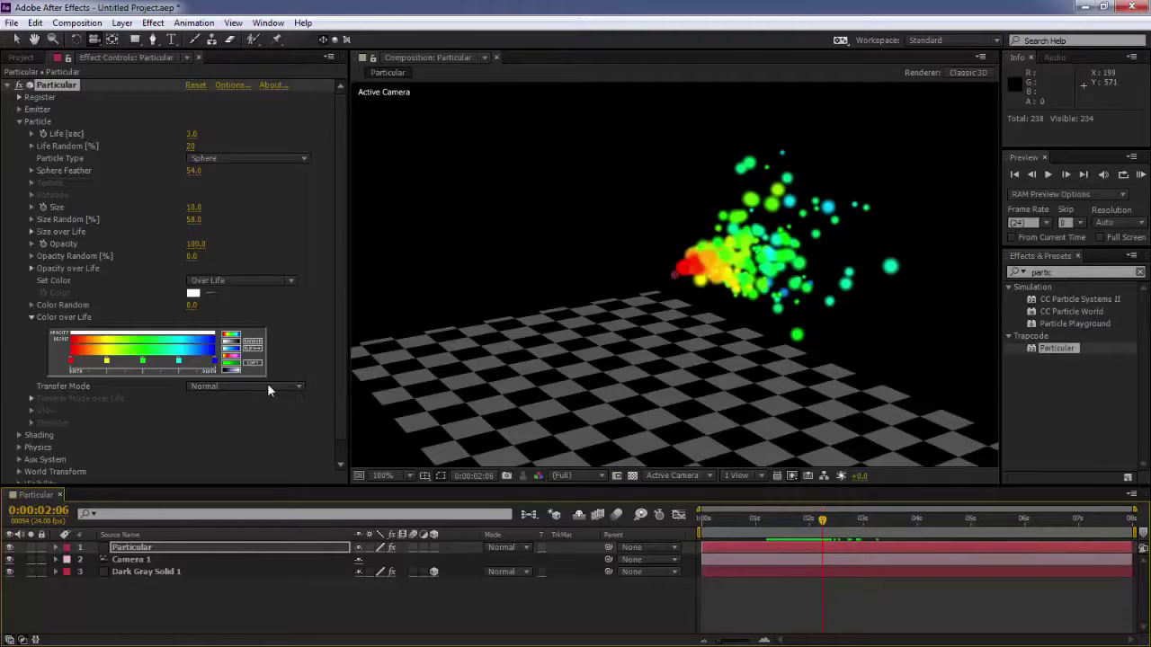
{"action": "left_click_drag", "start_coordinate": [806, 526], "coordinate": [890, 520]}
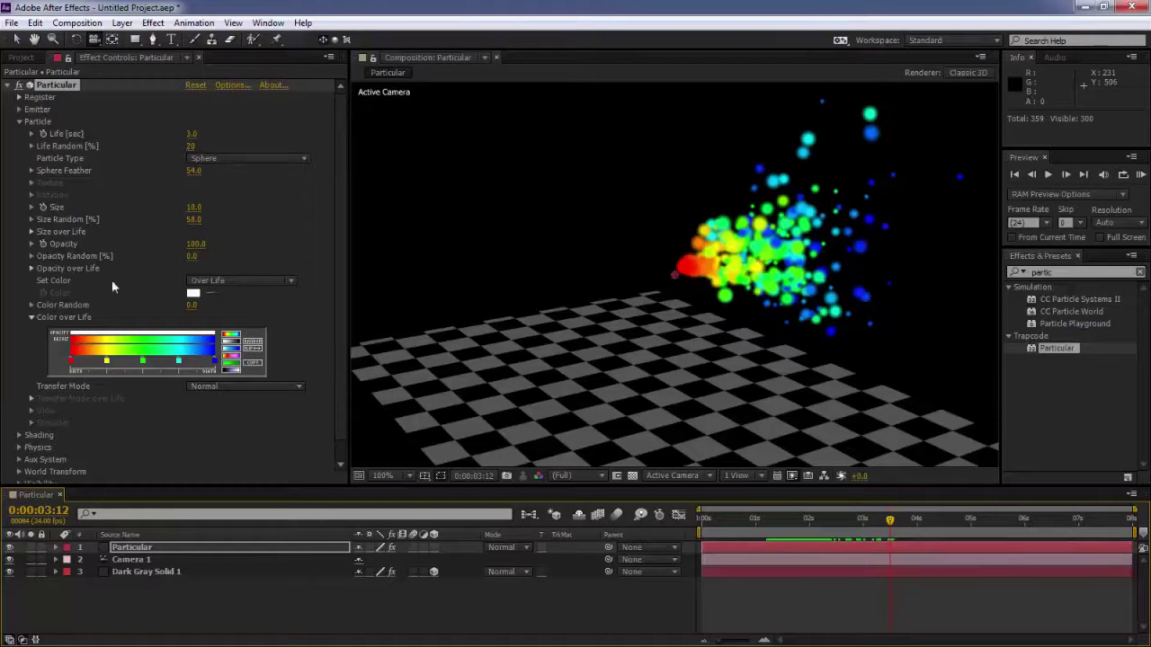
{"action": "left_click", "coordinate": [757, 517]}
{"action": "key", "text": "space"}
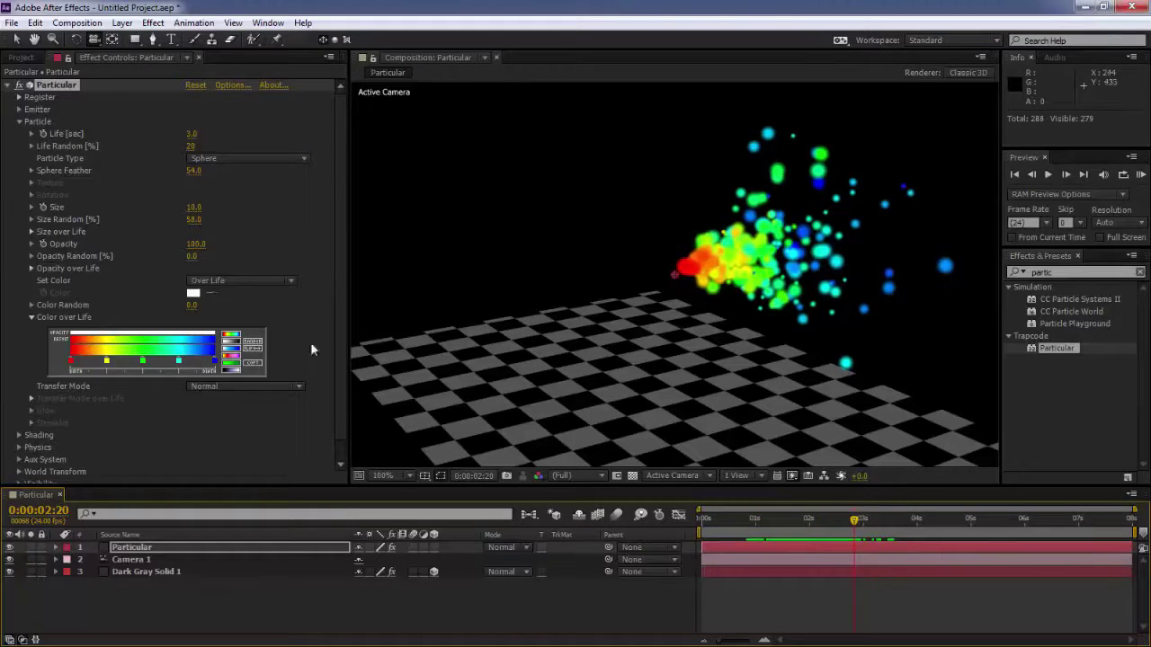
{"action": "left_click", "coordinate": [230, 354]}
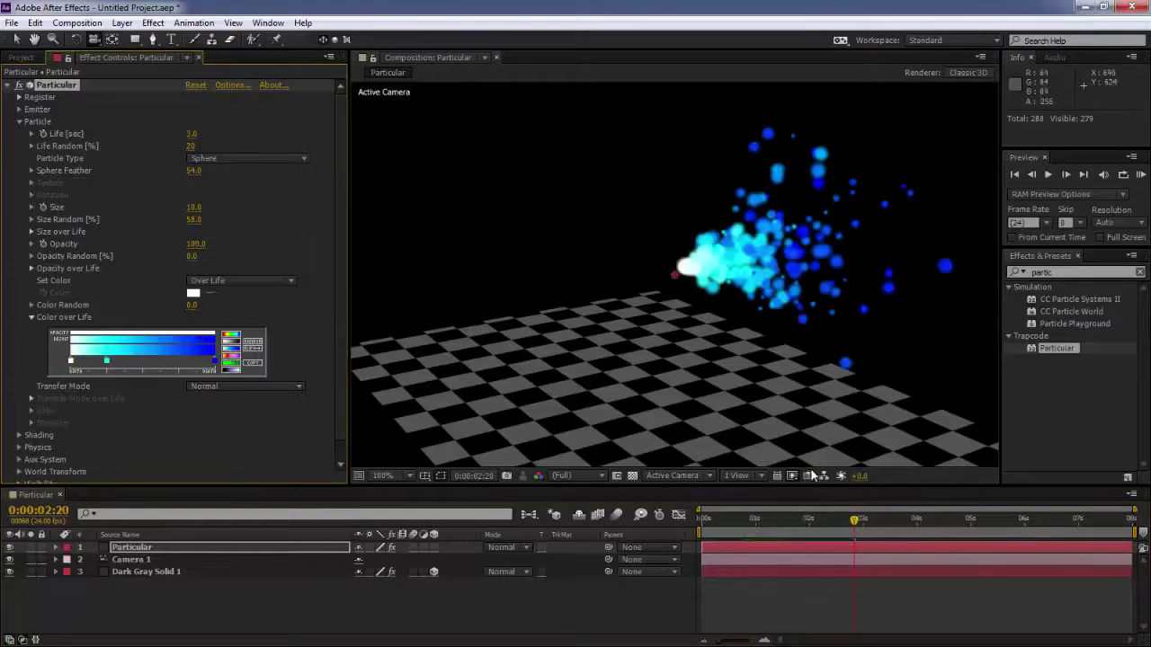
{"action": "left_click", "coordinate": [721, 519]}
{"action": "left_click_drag", "start_coordinate": [742, 519], "coordinate": [856, 519]}
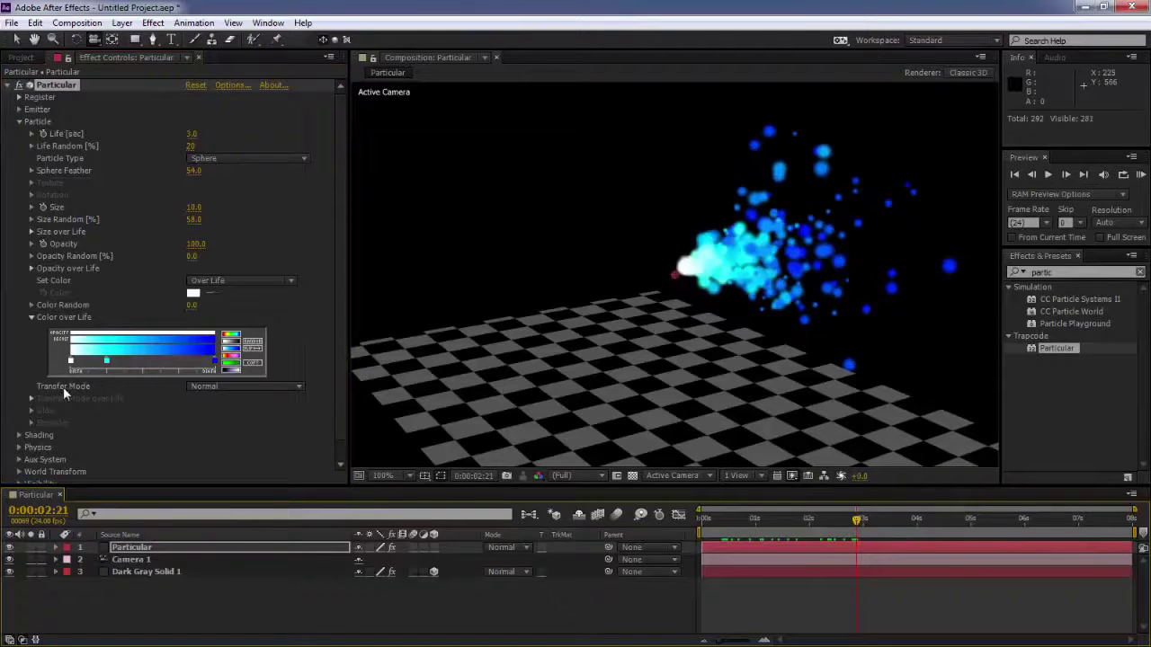
Set Transfer Mode to Add after trying Screen, then collapse Color over Life.
{"action": "left_click", "coordinate": [220, 386]}
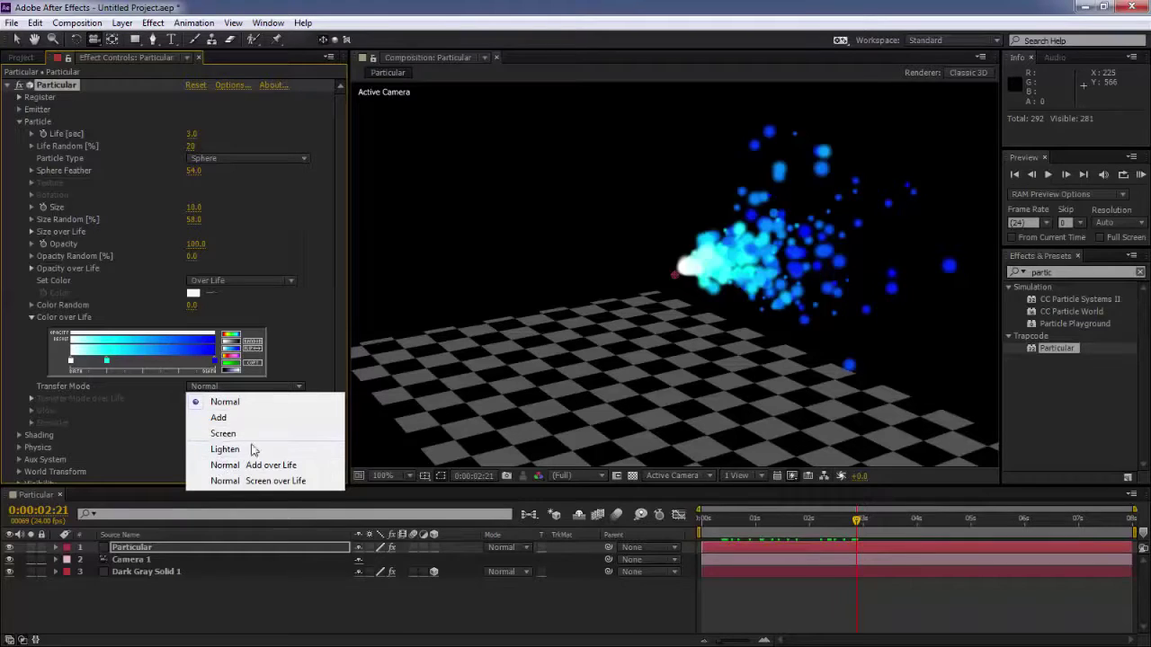
{"action": "left_click", "coordinate": [229, 437]}
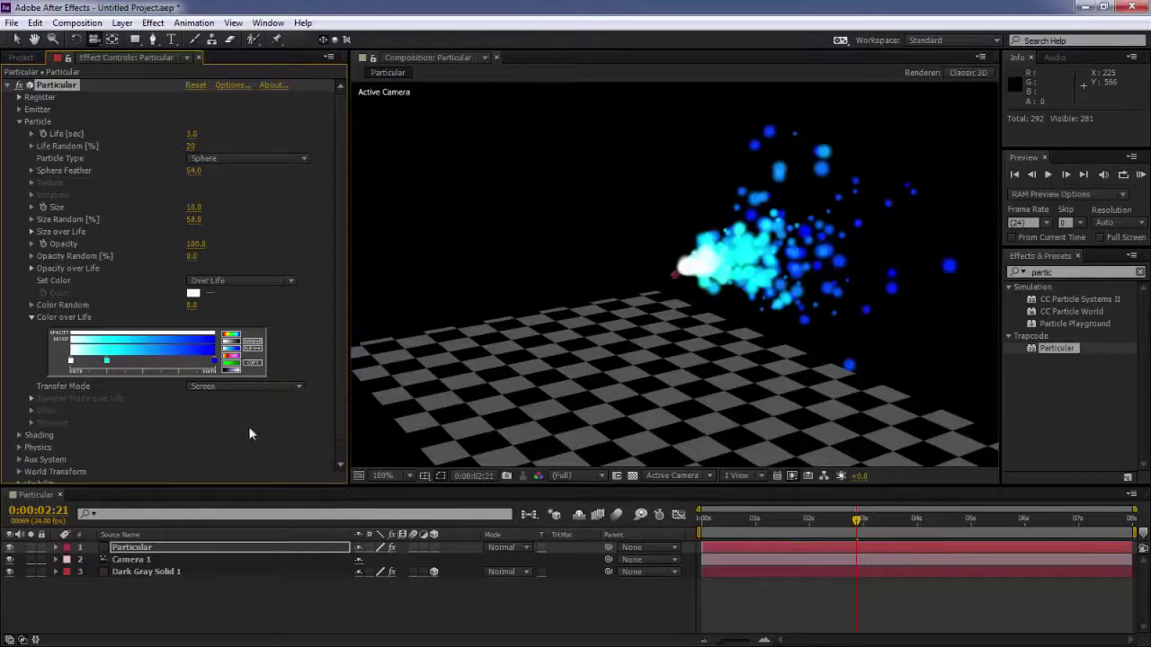
{"action": "left_click", "coordinate": [297, 385]}
{"action": "left_click", "coordinate": [241, 419]}
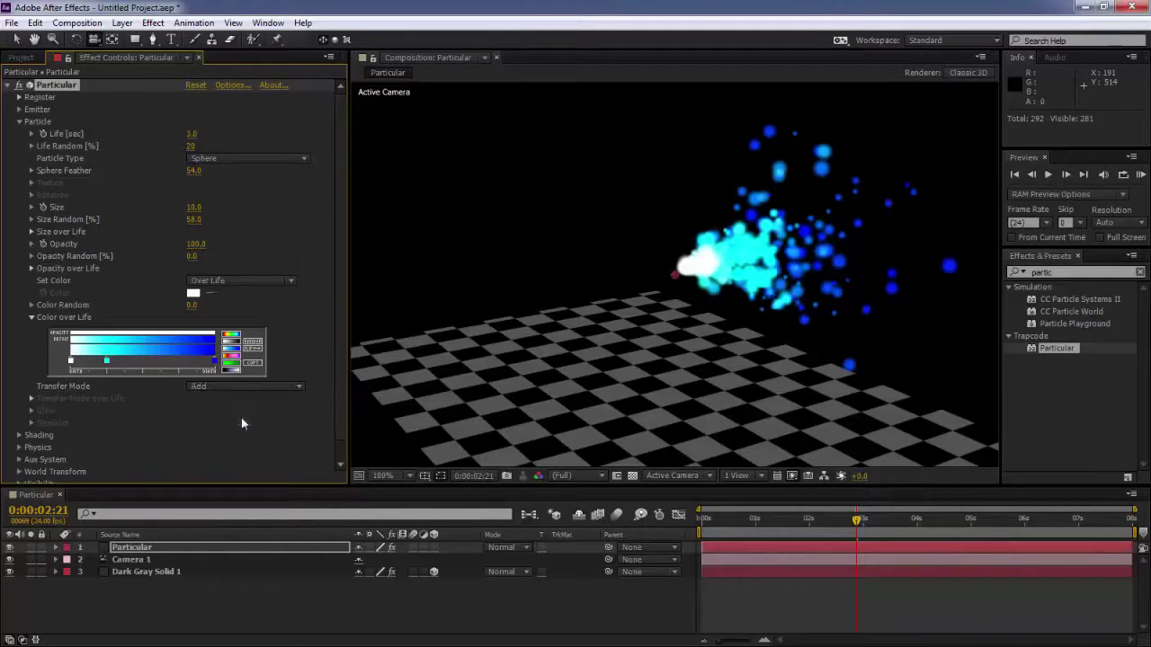
{"action": "left_click", "coordinate": [229, 386]}
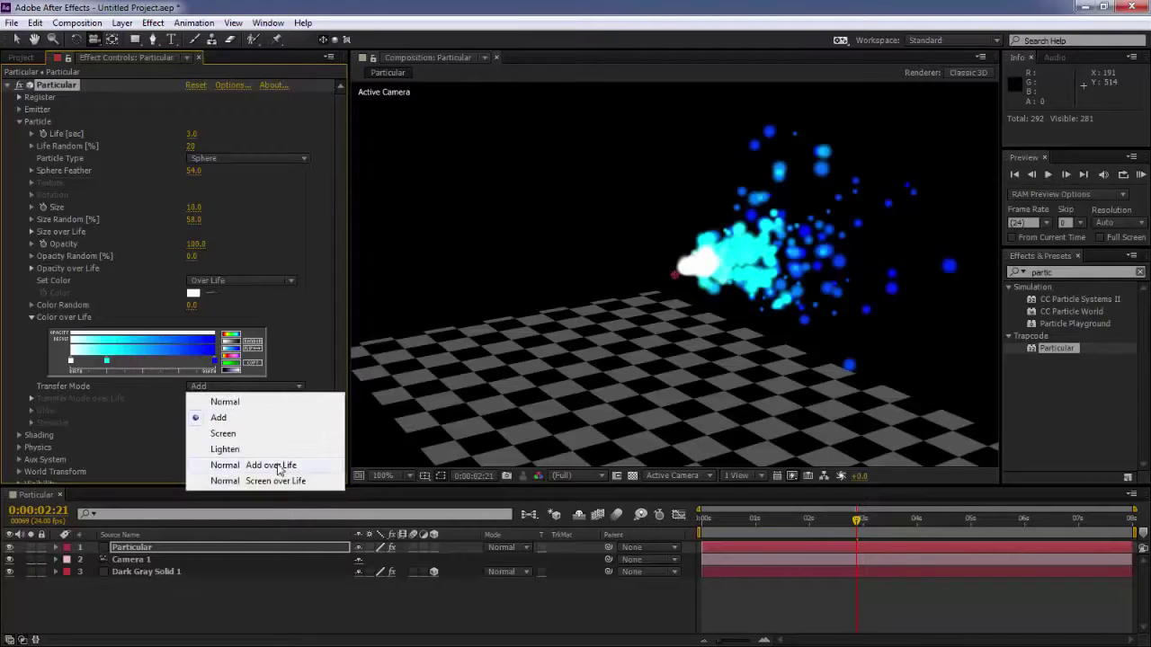
{"action": "left_click", "coordinate": [317, 412]}
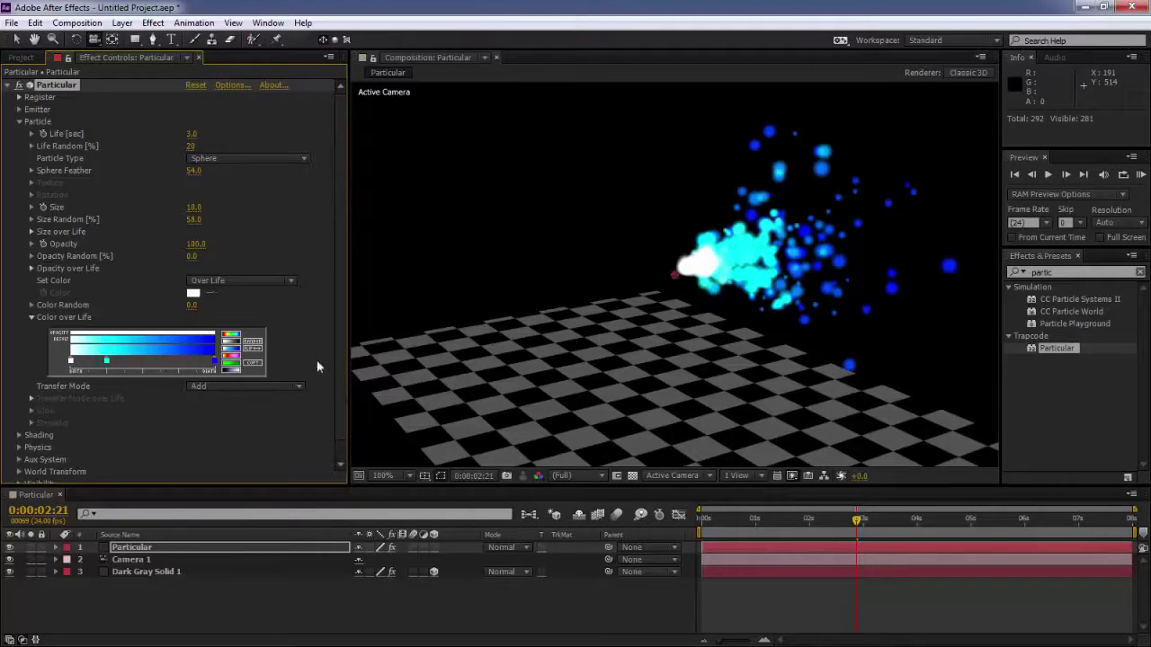
{"action": "mouse_move", "coordinate": [856, 519]}
{"action": "left_mouse_down"}
{"action": "mouse_move", "coordinate": [903, 518]}
{"action": "mouse_move", "coordinate": [940, 498]}
{"action": "left_mouse_up"}
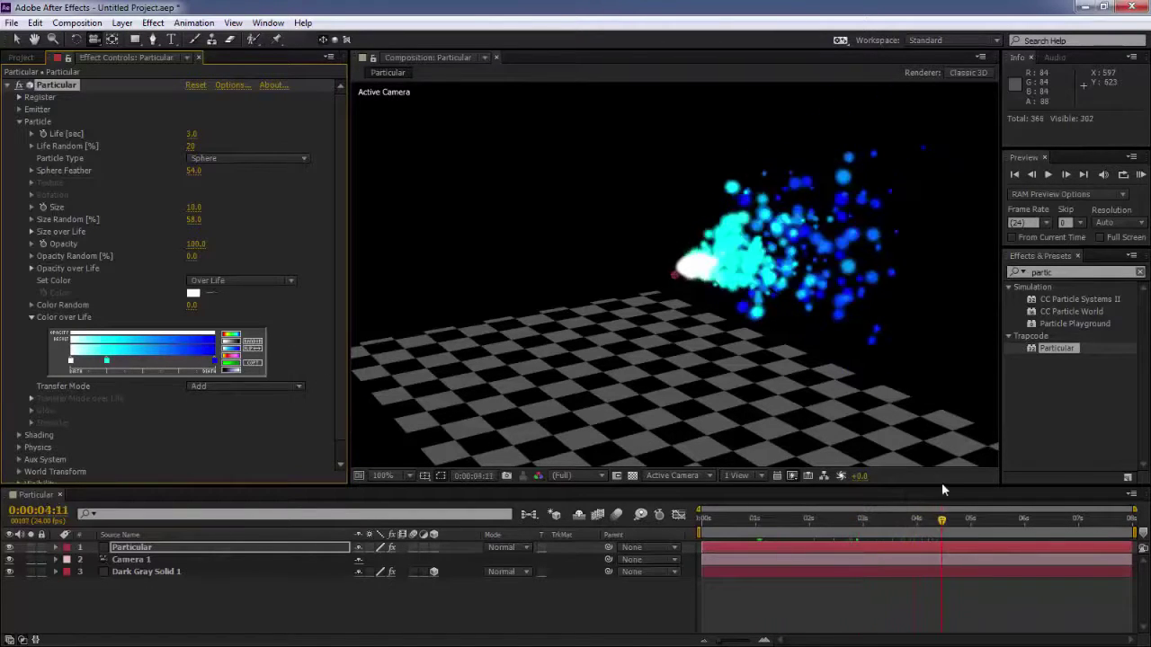
{"action": "left_click", "coordinate": [31, 319]}
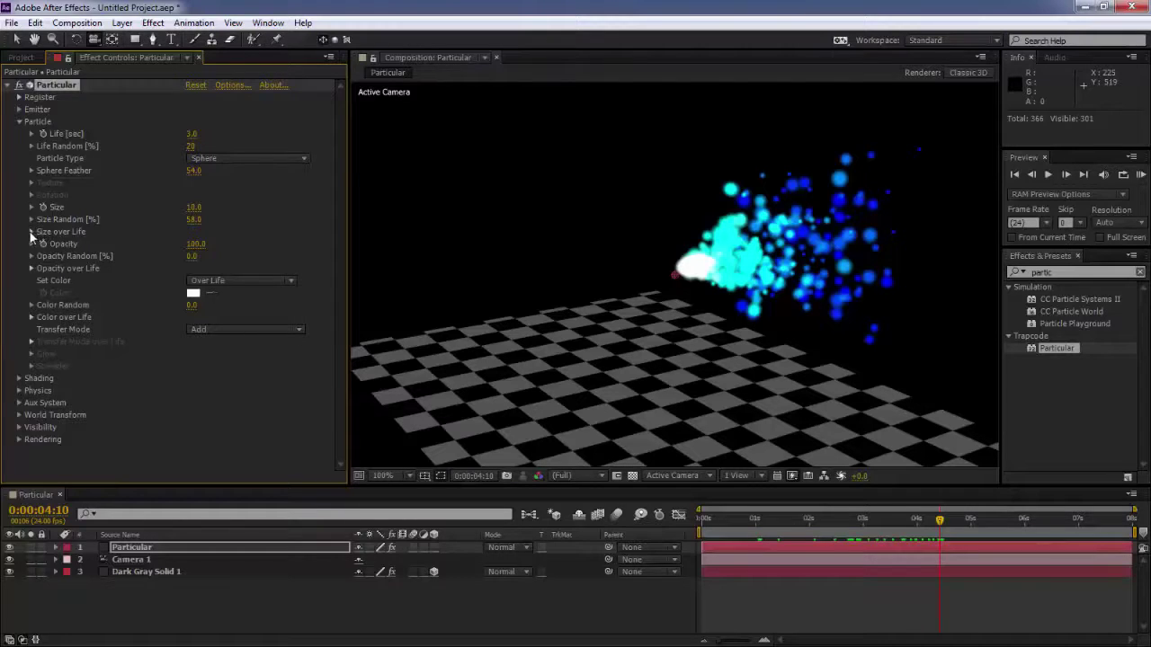
Expand Size over Life and compare the shrinking and plateau curve presets.
{"action": "left_click", "coordinate": [32, 232]}
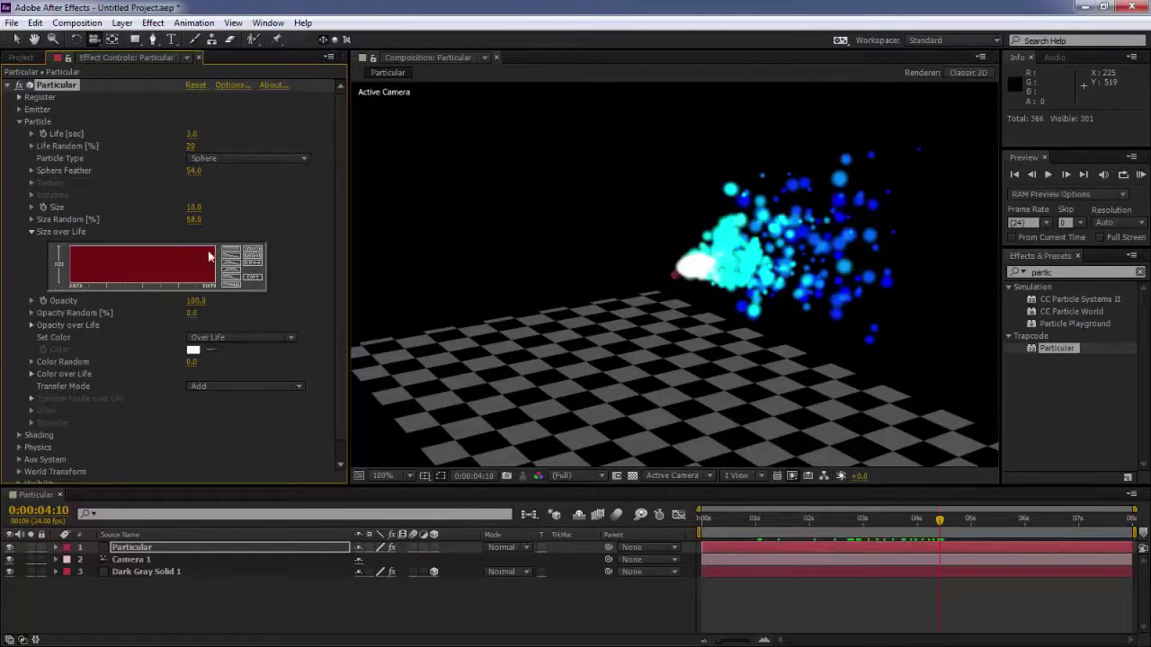
{"action": "left_click", "coordinate": [236, 262]}
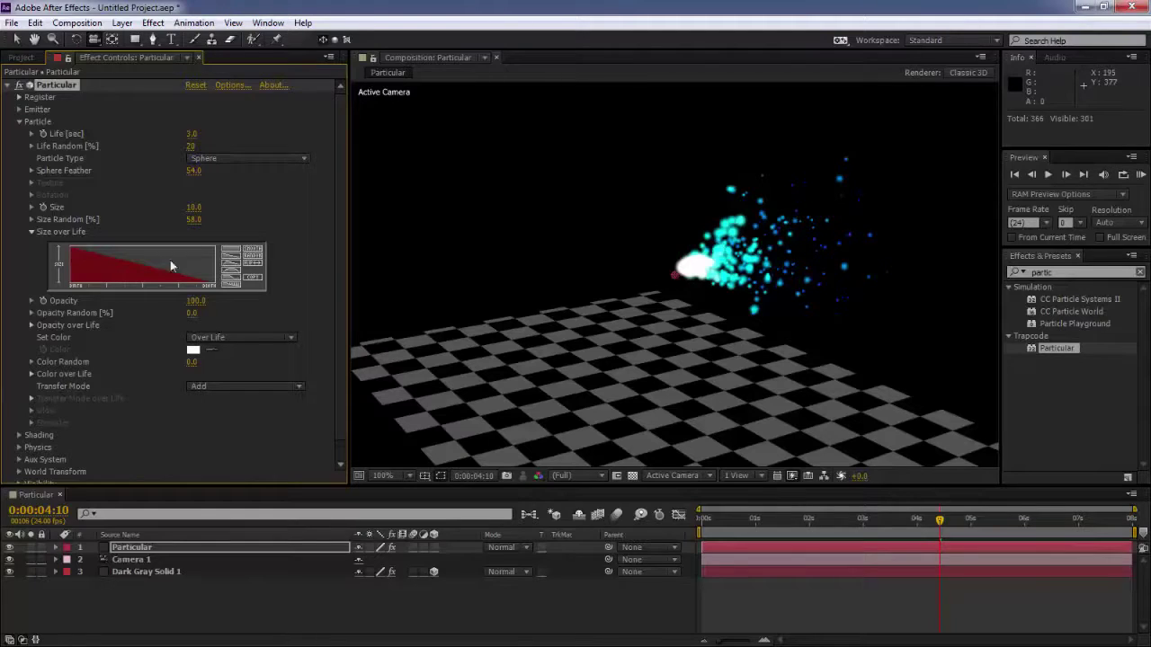
{"action": "left_click", "coordinate": [233, 262]}
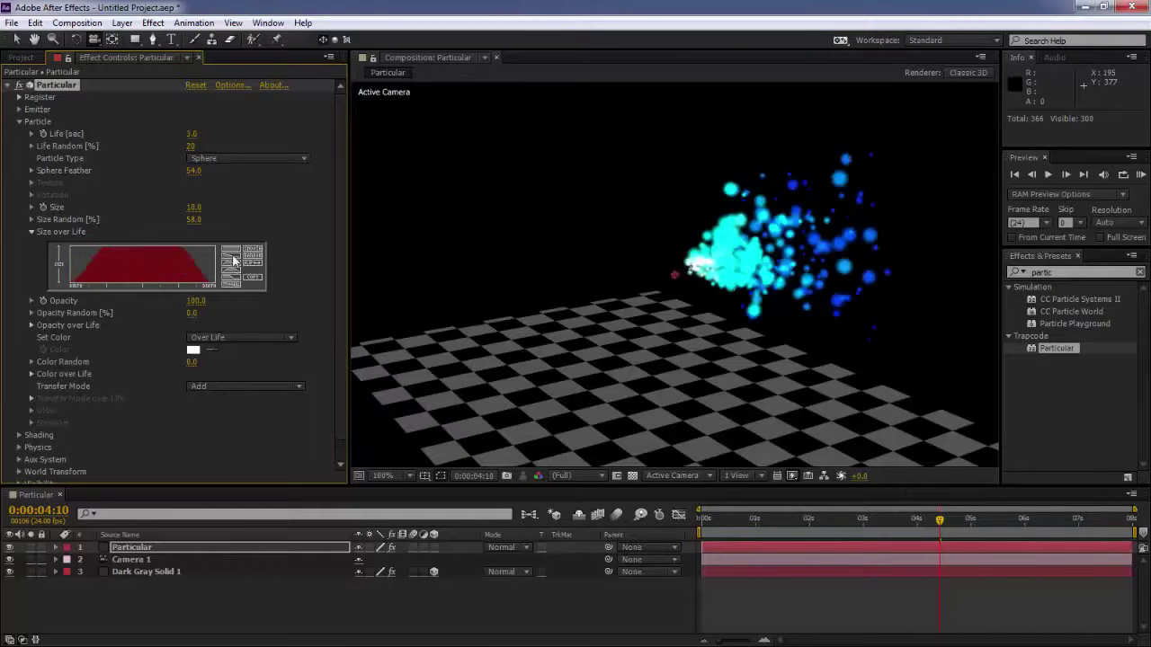
{"action": "left_click", "coordinate": [235, 263]}
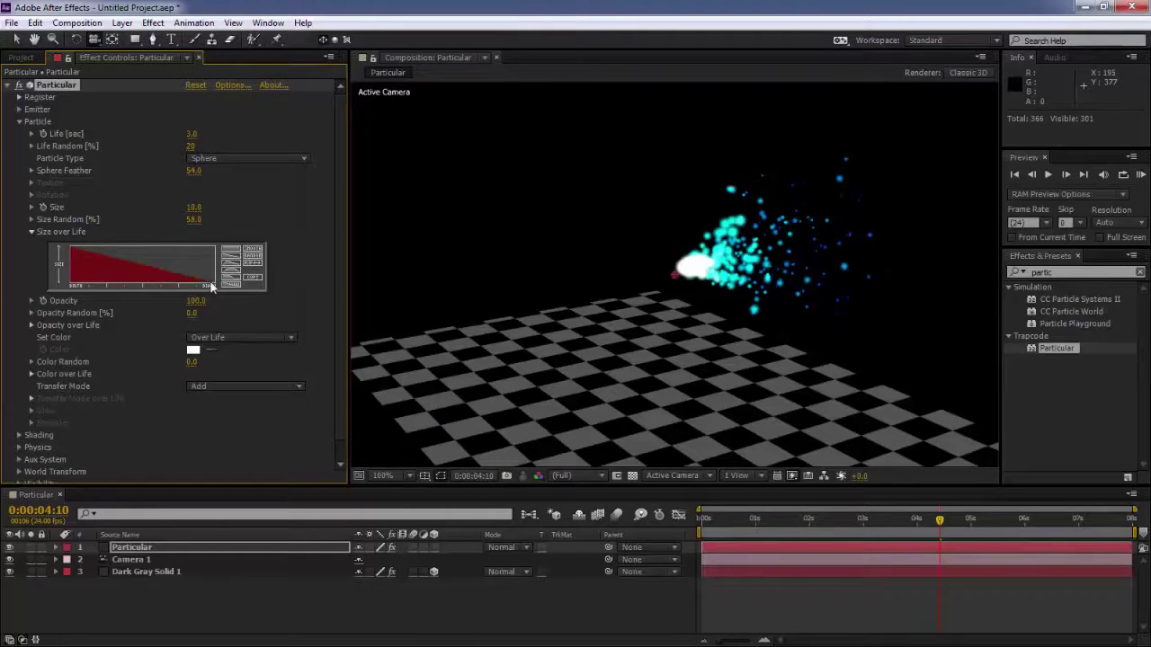
{"action": "left_click", "coordinate": [838, 519]}
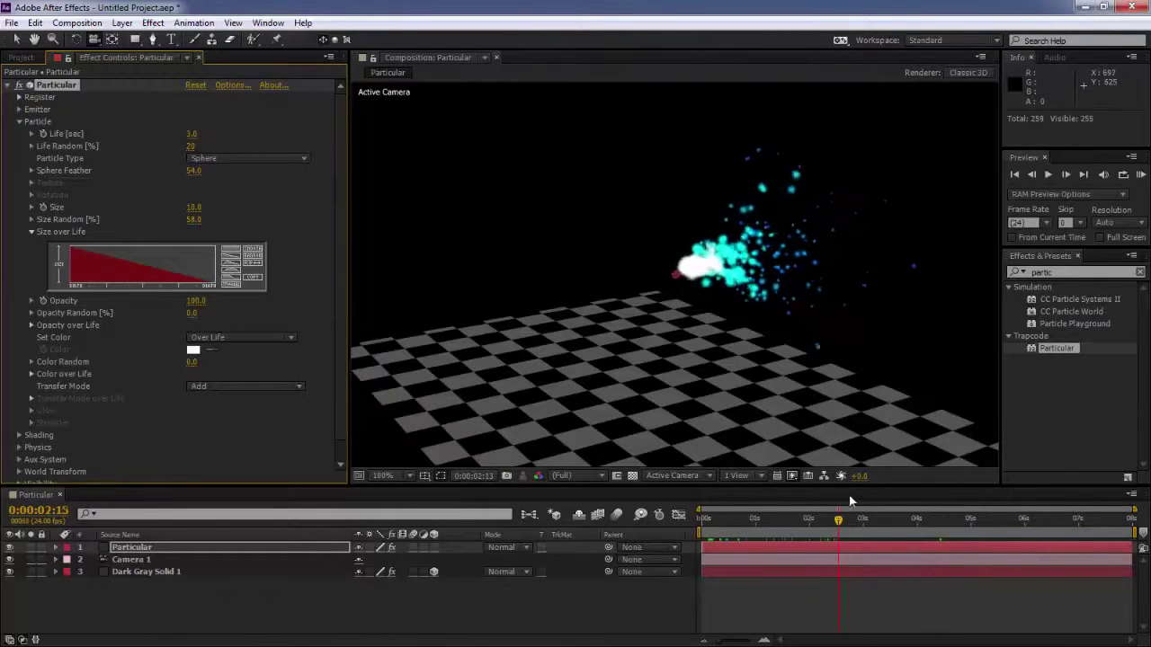
{"action": "mouse_move", "coordinate": [850, 501]}
{"action": "left_mouse_down"}
{"action": "mouse_move", "coordinate": [957, 489]}
{"action": "mouse_move", "coordinate": [950, 499]}
{"action": "left_mouse_up"}
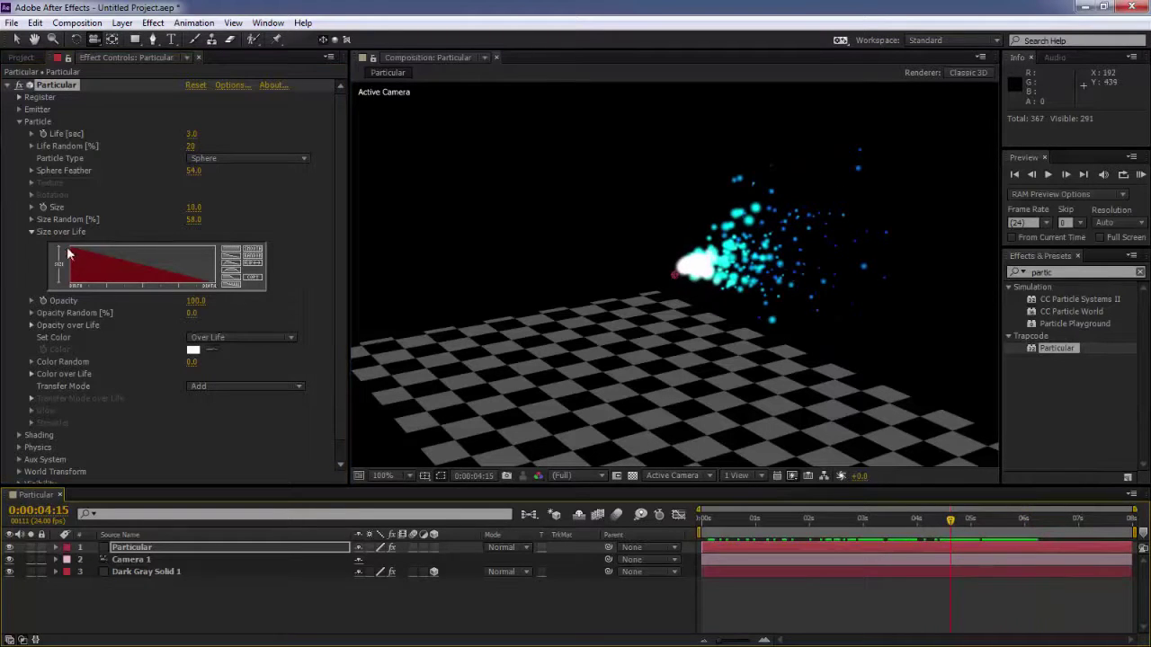
Test a hand-drawn and a random size curve, then restore the descending ramp and collapse it.
{"action": "left_click_drag", "start_coordinate": [97, 249], "coordinate": [216, 256]}
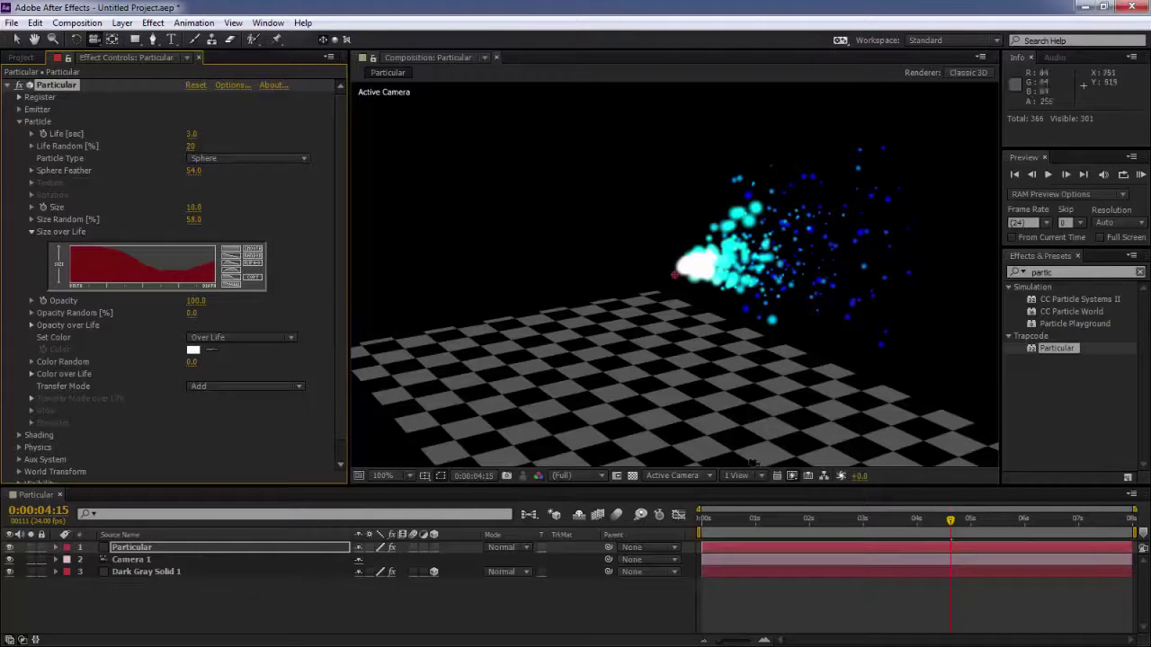
{"action": "left_click_drag", "start_coordinate": [718, 524], "coordinate": [923, 520]}
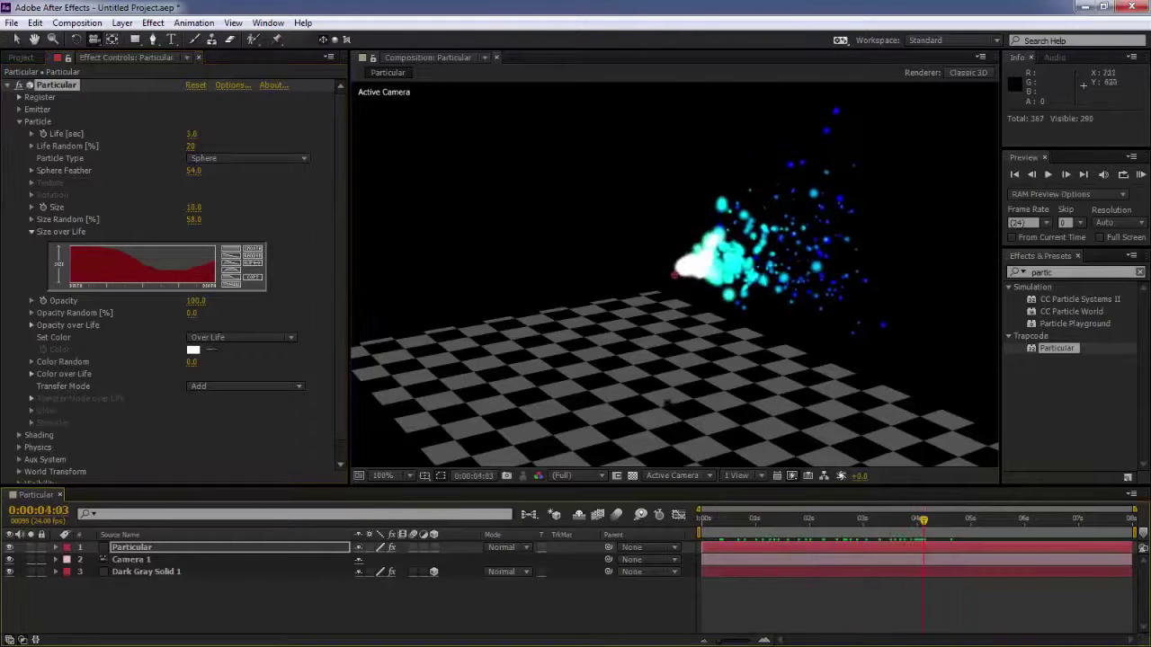
{"action": "left_click", "coordinate": [255, 260]}
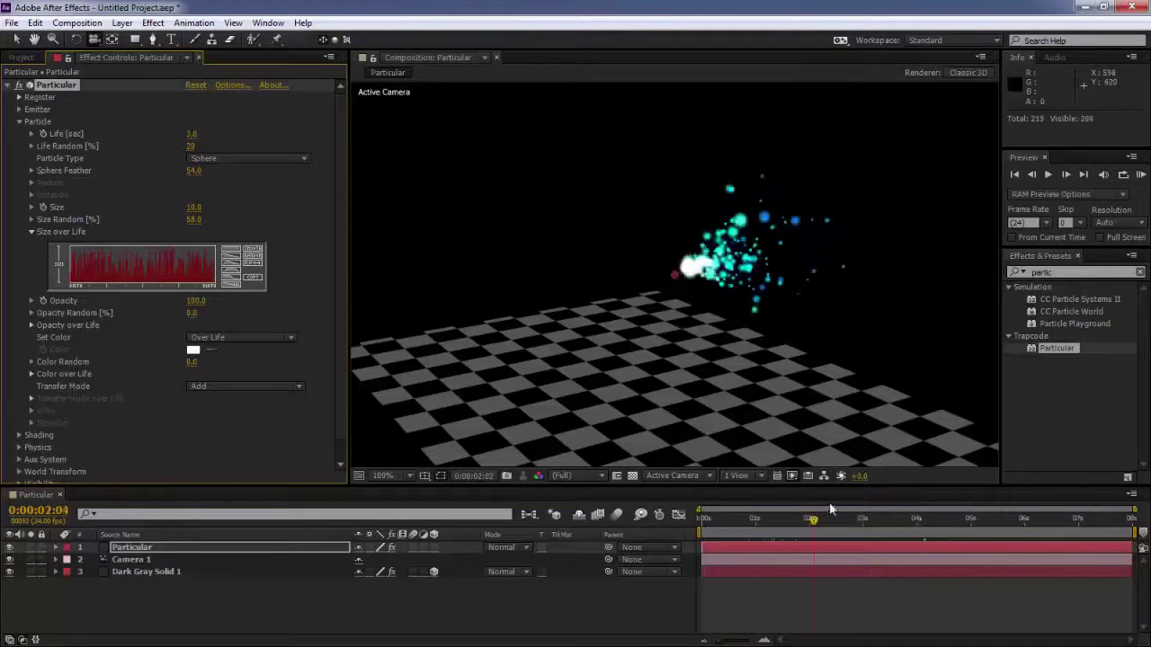
{"action": "left_click", "coordinate": [905, 518]}
{"action": "left_click", "coordinate": [252, 267]}
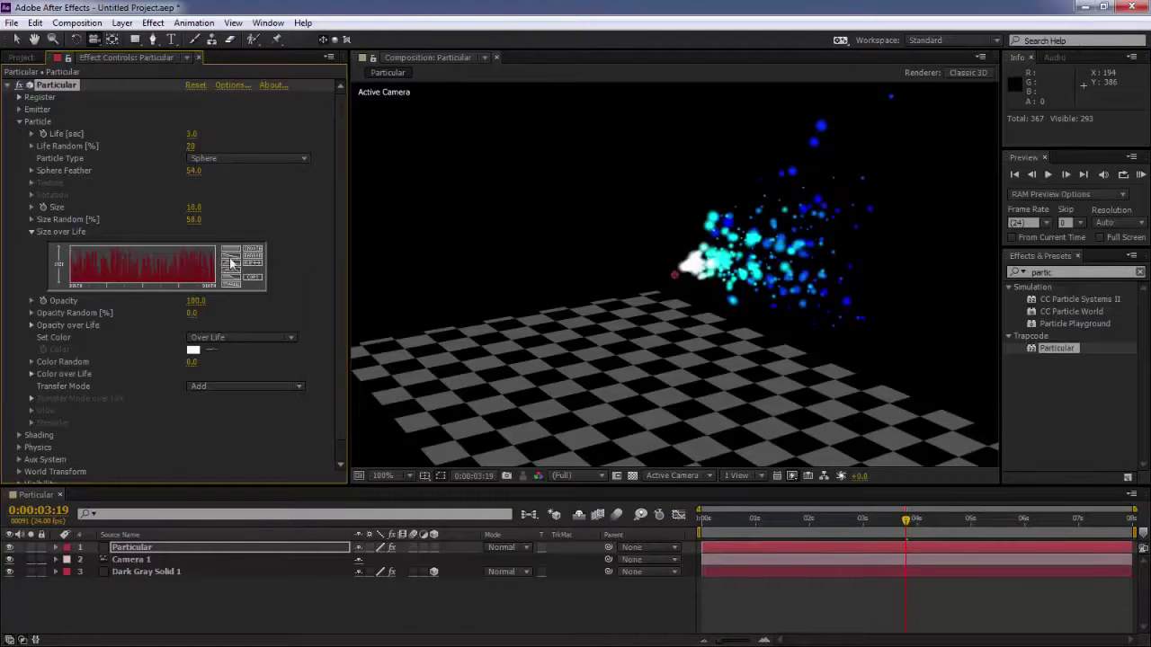
{"action": "left_click", "coordinate": [230, 262]}
{"action": "left_click", "coordinate": [31, 232]}
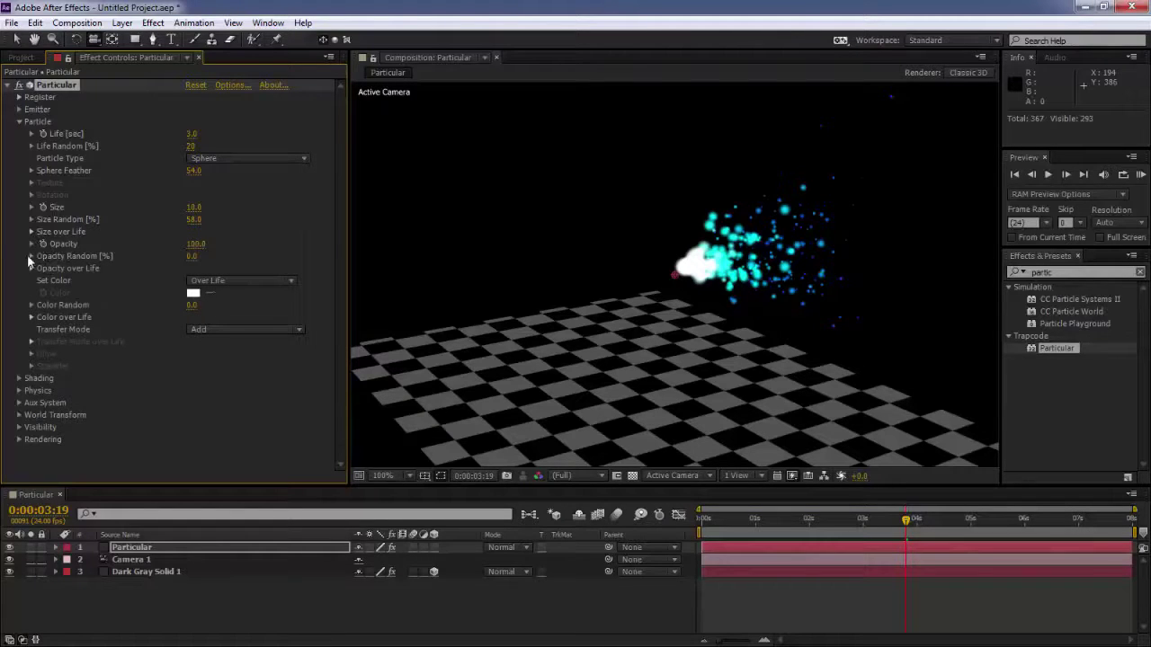
Draw an Opacity over Life curve that dips mid-life and preview the fading particles.
{"action": "left_click", "coordinate": [31, 256]}
{"action": "mouse_move", "coordinate": [194, 243]}
{"action": "left_mouse_down"}
{"action": "mouse_move", "coordinate": [171, 243]}
{"action": "mouse_move", "coordinate": [194, 243]}
{"action": "left_mouse_up"}
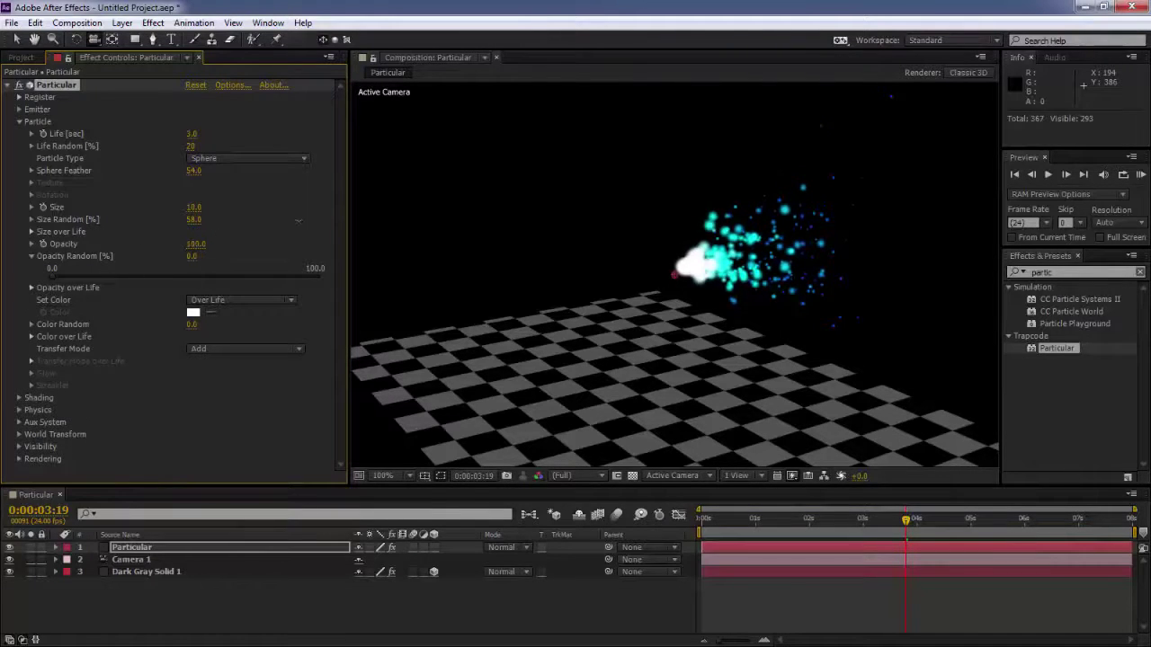
{"action": "left_click", "coordinate": [31, 288]}
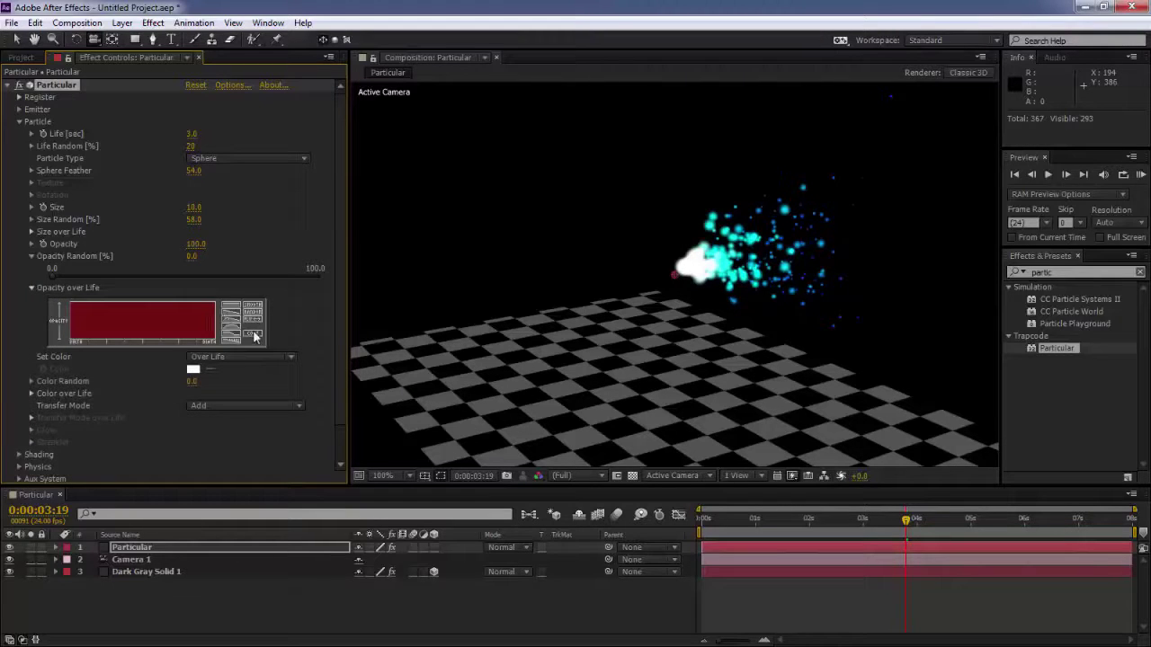
{"action": "left_click_drag", "start_coordinate": [79, 310], "coordinate": [214, 314]}
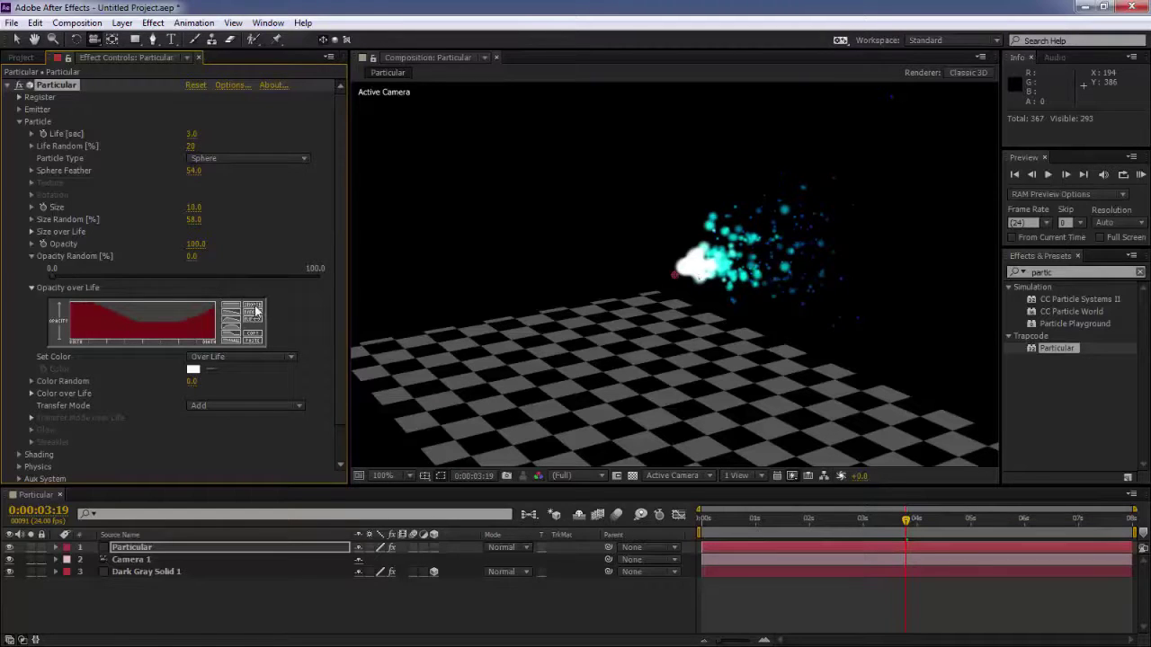
{"action": "left_click", "coordinate": [715, 519]}
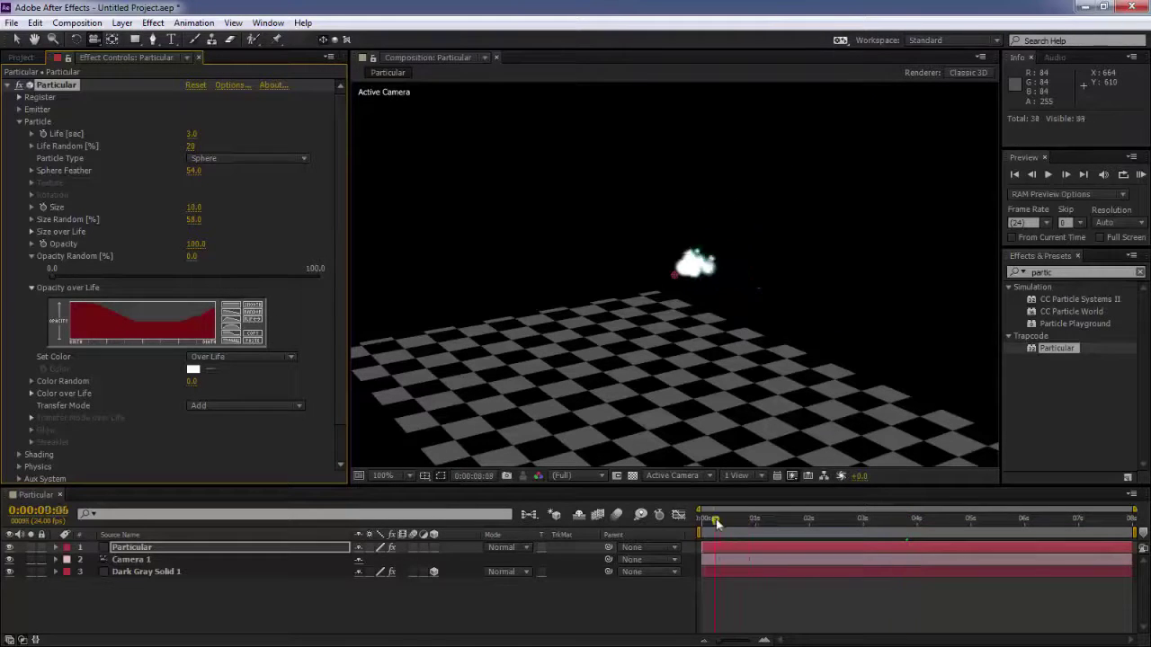
{"action": "left_click_drag", "start_coordinate": [714, 520], "coordinate": [896, 520]}
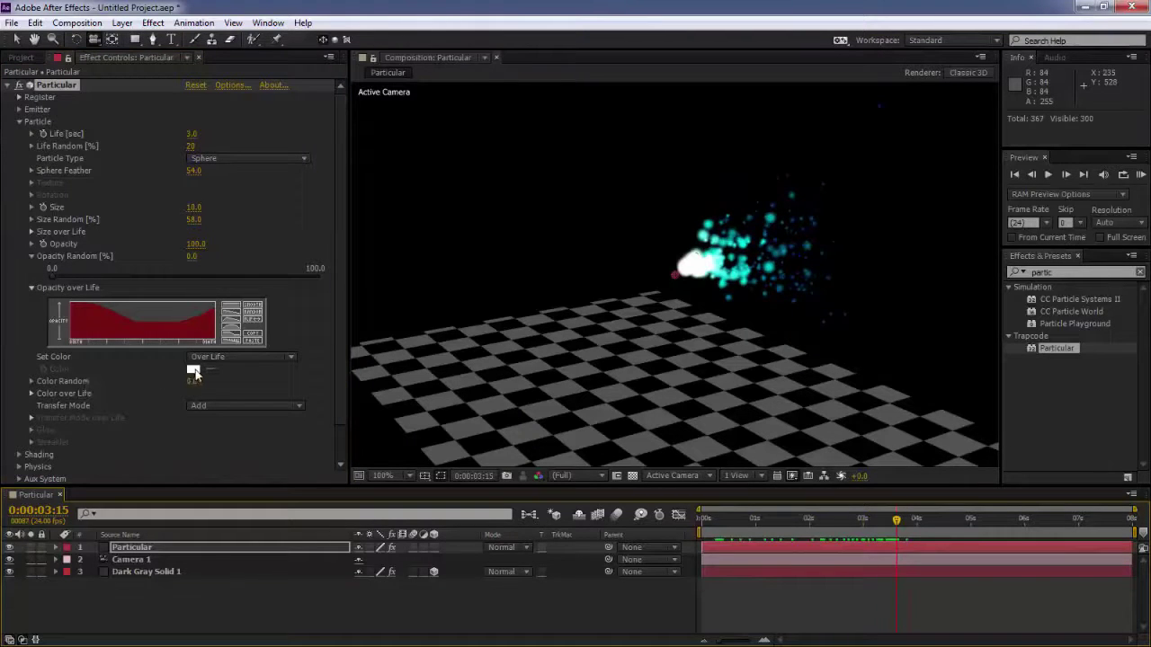
Try a pure red At Birth particle colour, then undo it.
{"action": "left_click", "coordinate": [239, 360]}
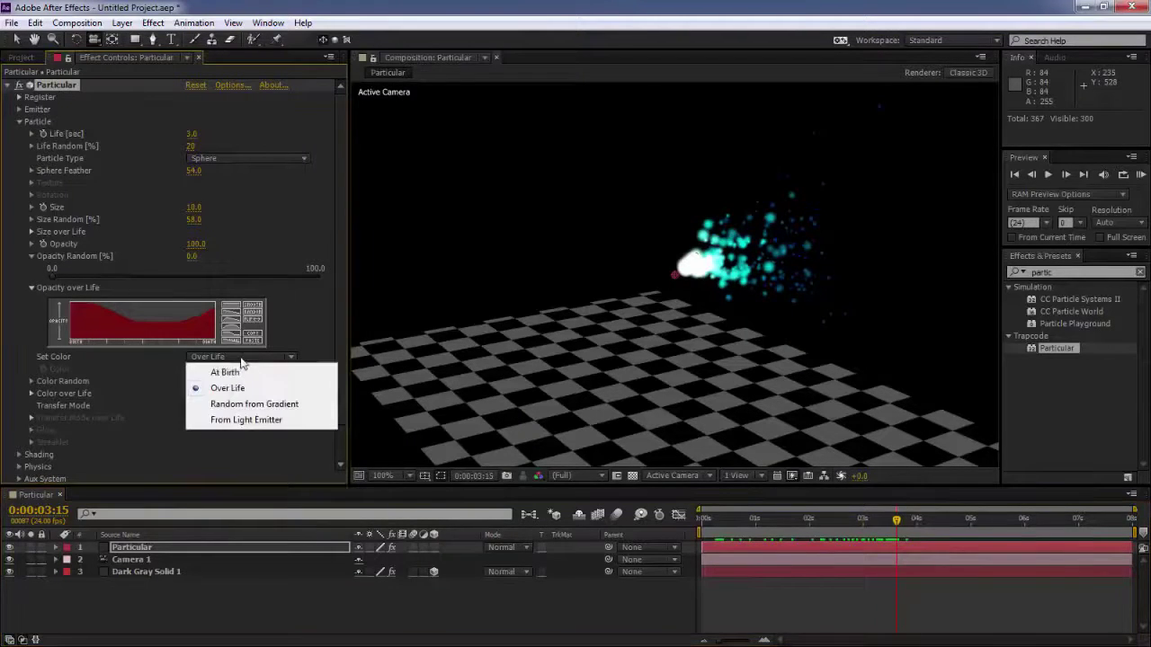
{"action": "left_click", "coordinate": [226, 372]}
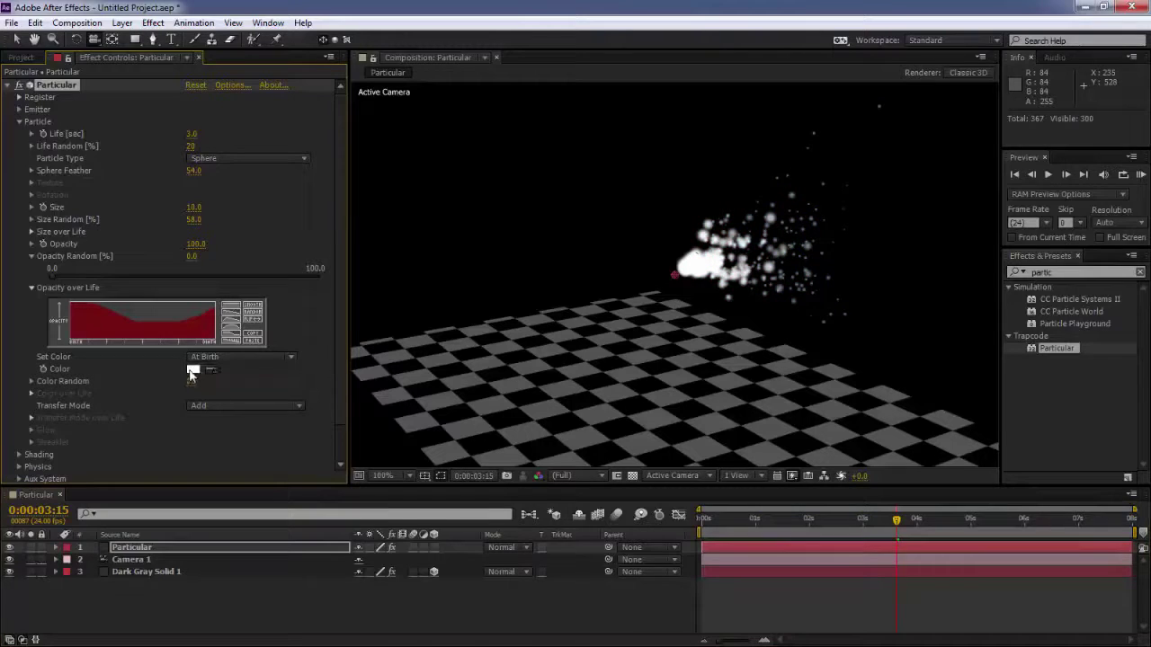
{"action": "left_click", "coordinate": [193, 369]}
{"action": "left_click", "coordinate": [585, 243]}
{"action": "left_click", "coordinate": [719, 242]}
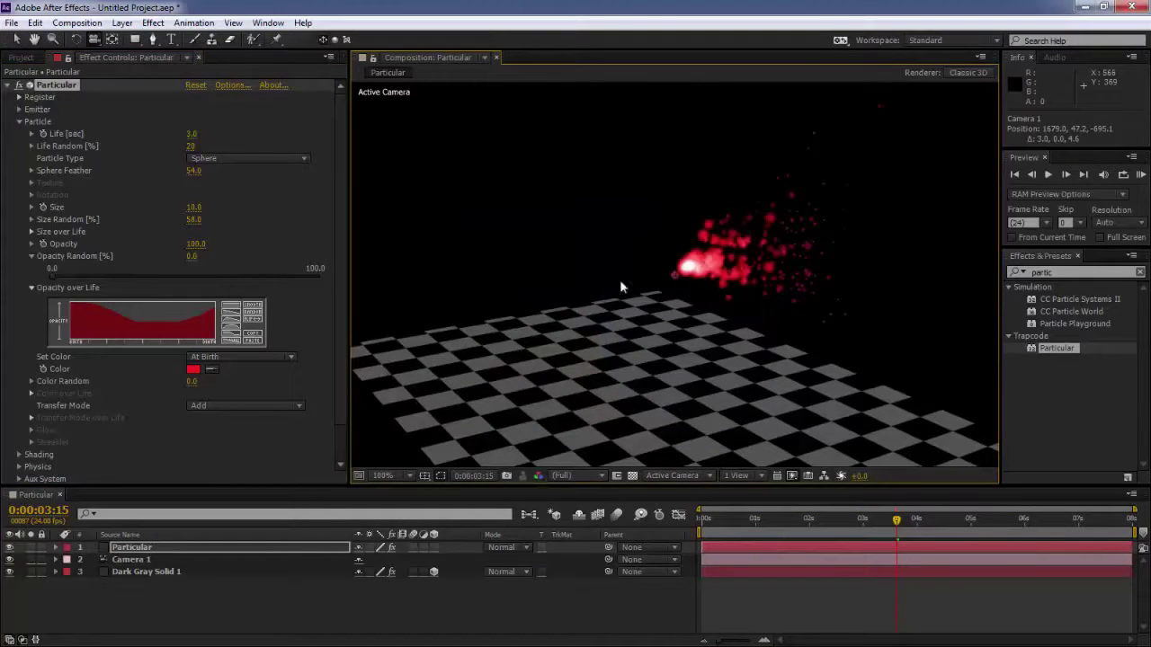
{"action": "key", "text": "ctrl+z"}
Set Color to Over Life, undo a trial Color Random of 100, and collapse Particle.
{"action": "left_click", "coordinate": [241, 356]}
{"action": "left_click", "coordinate": [224, 368]}
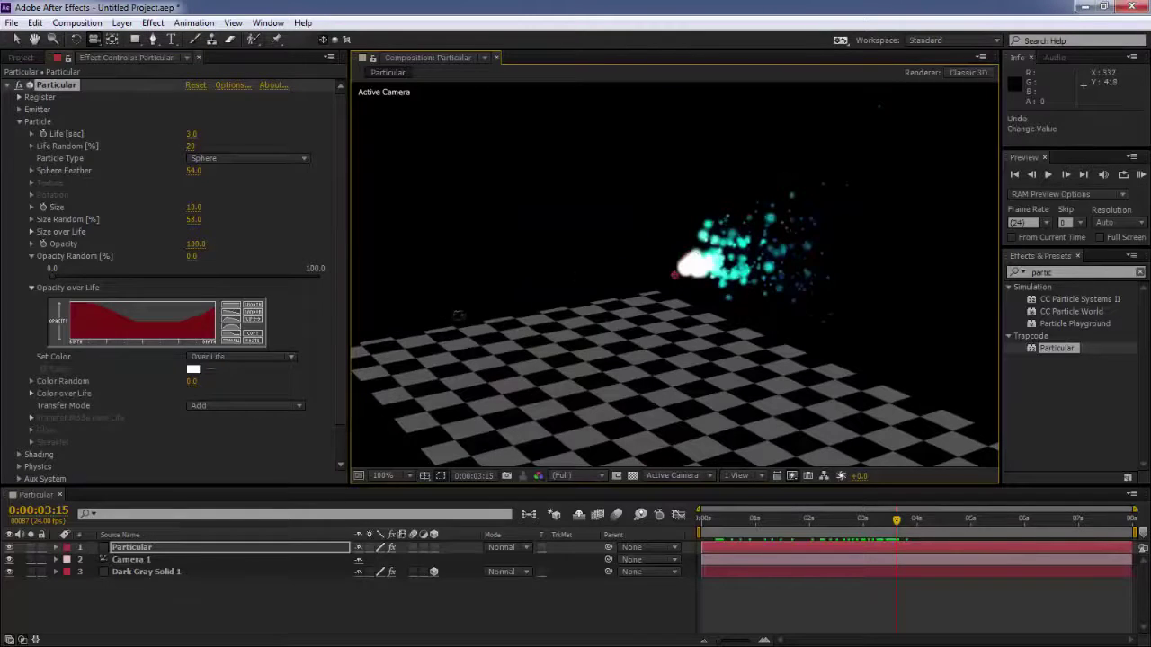
{"action": "left_click", "coordinate": [191, 381]}
{"action": "type", "text": "100"}
{"action": "key", "text": "Return"}
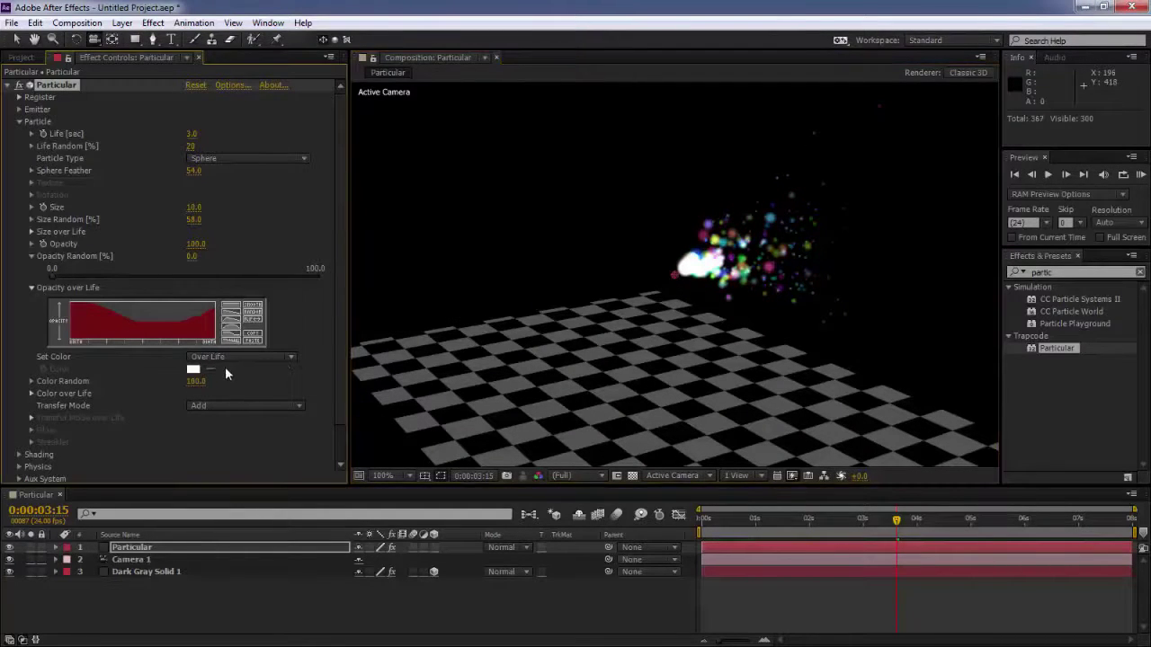
{"action": "key", "text": "ctrl+z"}
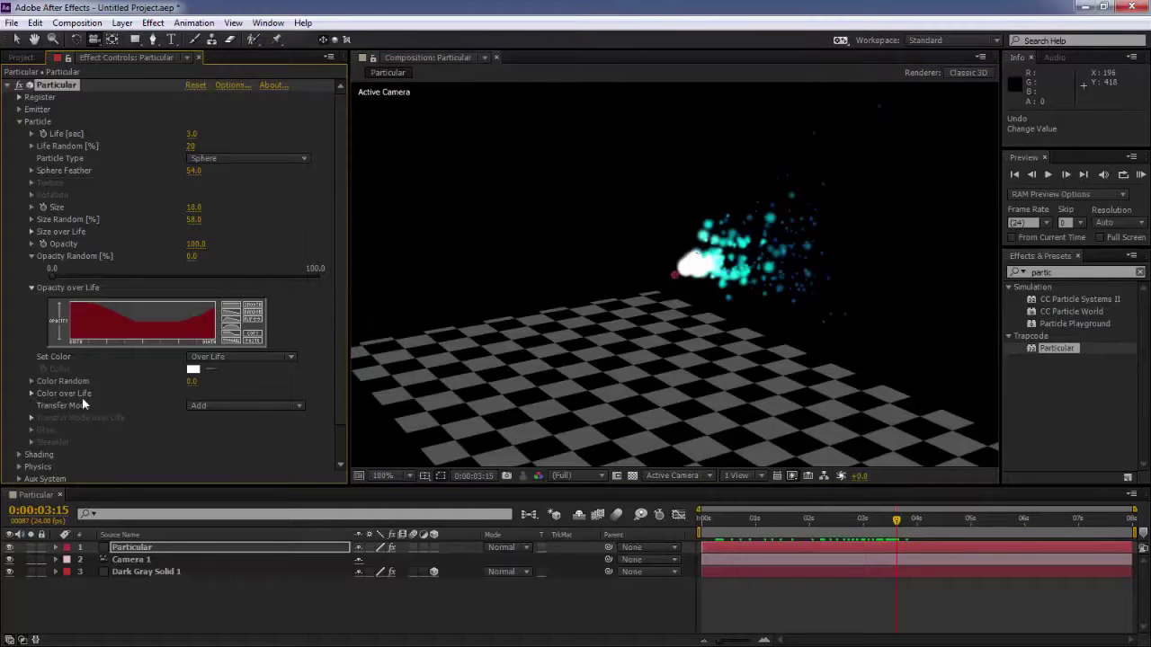
{"action": "scroll", "coordinate": [70, 393], "scroll_direction": "down", "scroll_amount": 1}
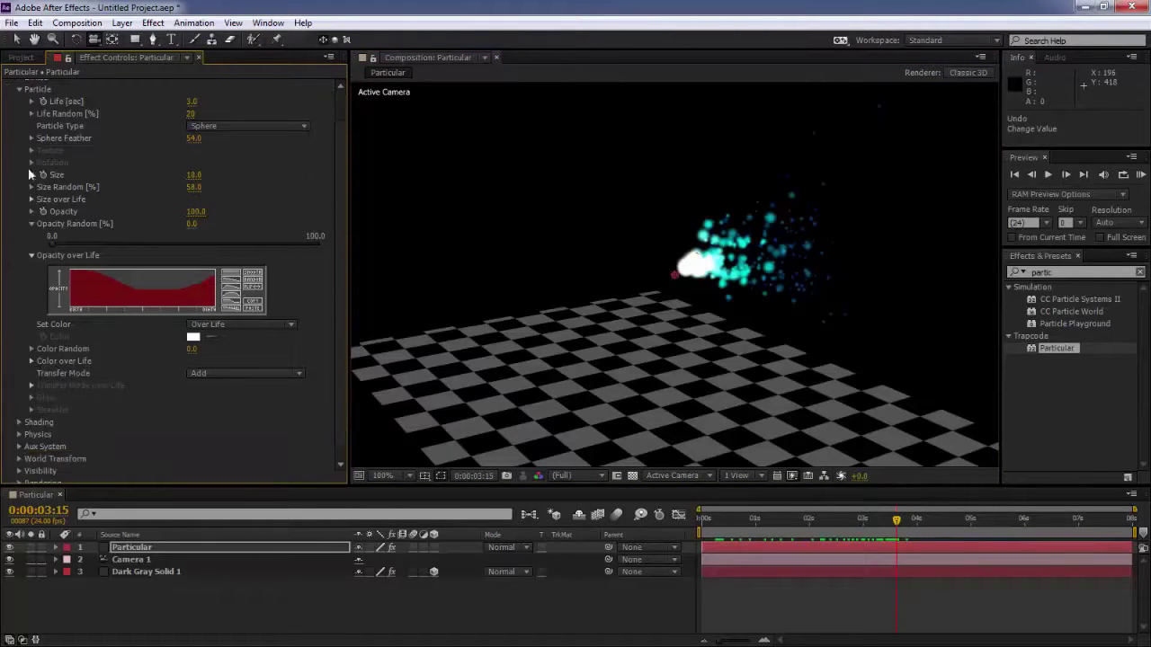
{"action": "scroll", "coordinate": [30, 171], "scroll_direction": "up", "scroll_amount": 1}
{"action": "left_click", "coordinate": [19, 122]}
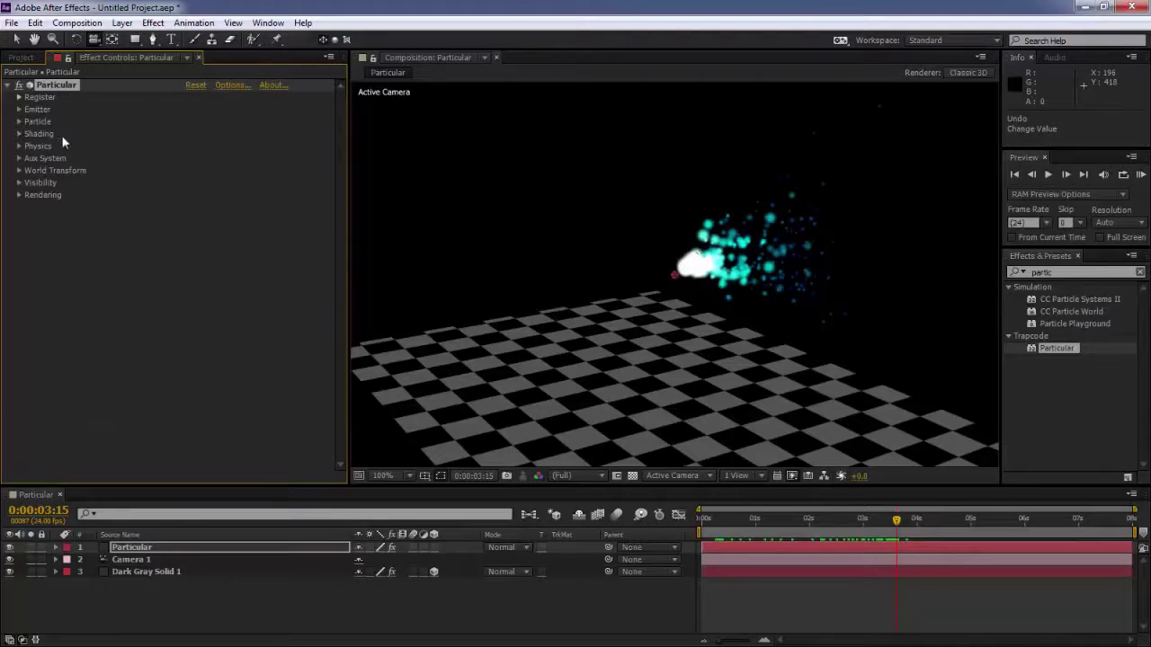
Glance at Shading, expand Physics, and test Gravity -170 before undoing back to 0.
{"action": "left_click", "coordinate": [19, 133]}
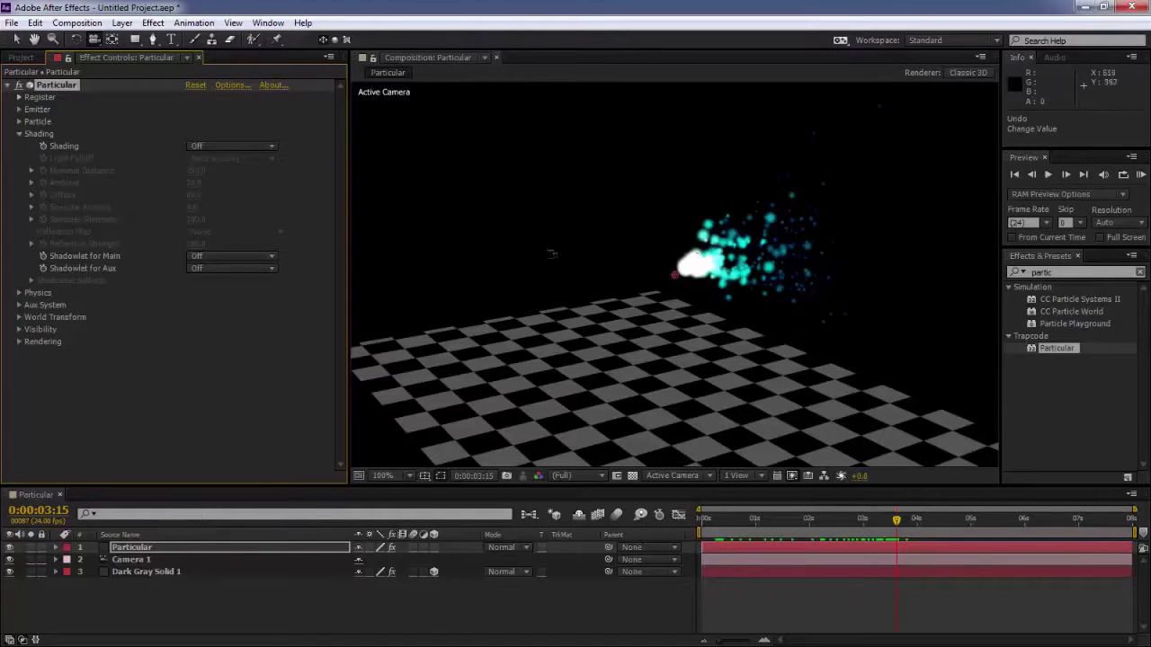
{"action": "left_click", "coordinate": [19, 133]}
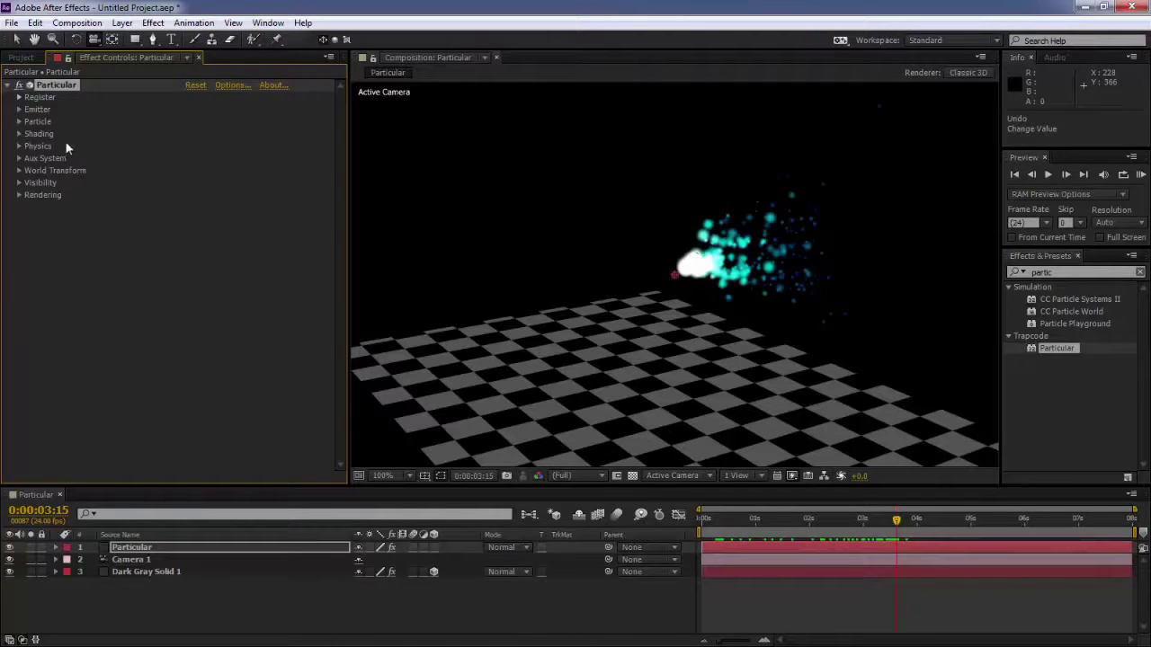
{"action": "left_click", "coordinate": [19, 145]}
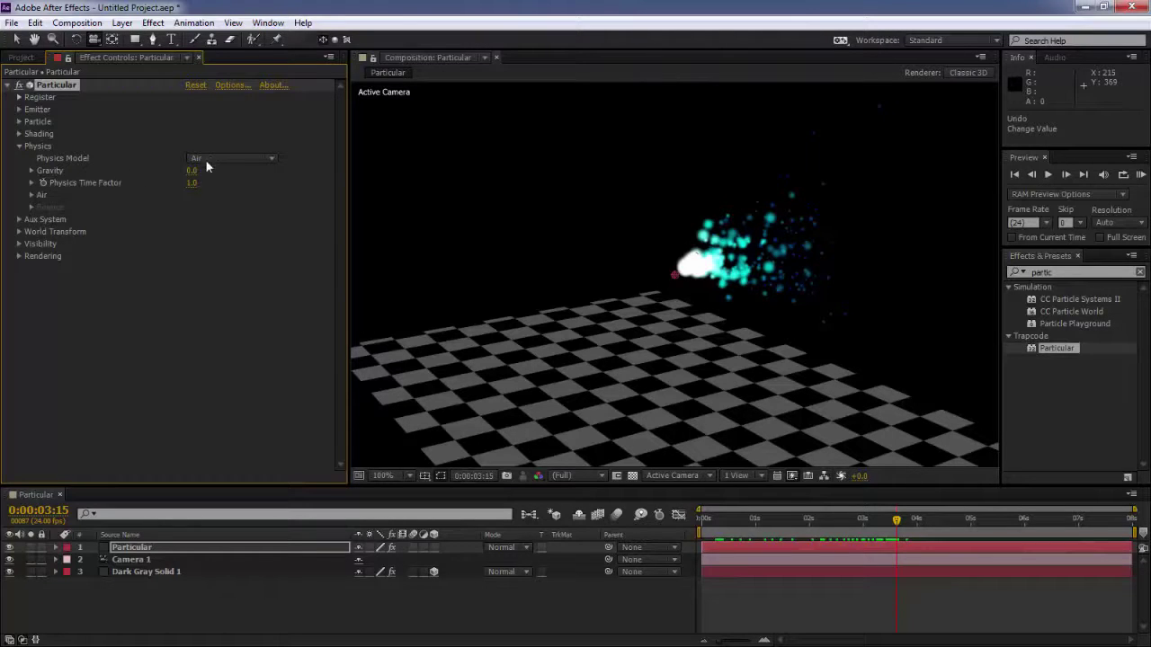
{"action": "left_click_drag", "start_coordinate": [191, 173], "coordinate": [185, 171]}
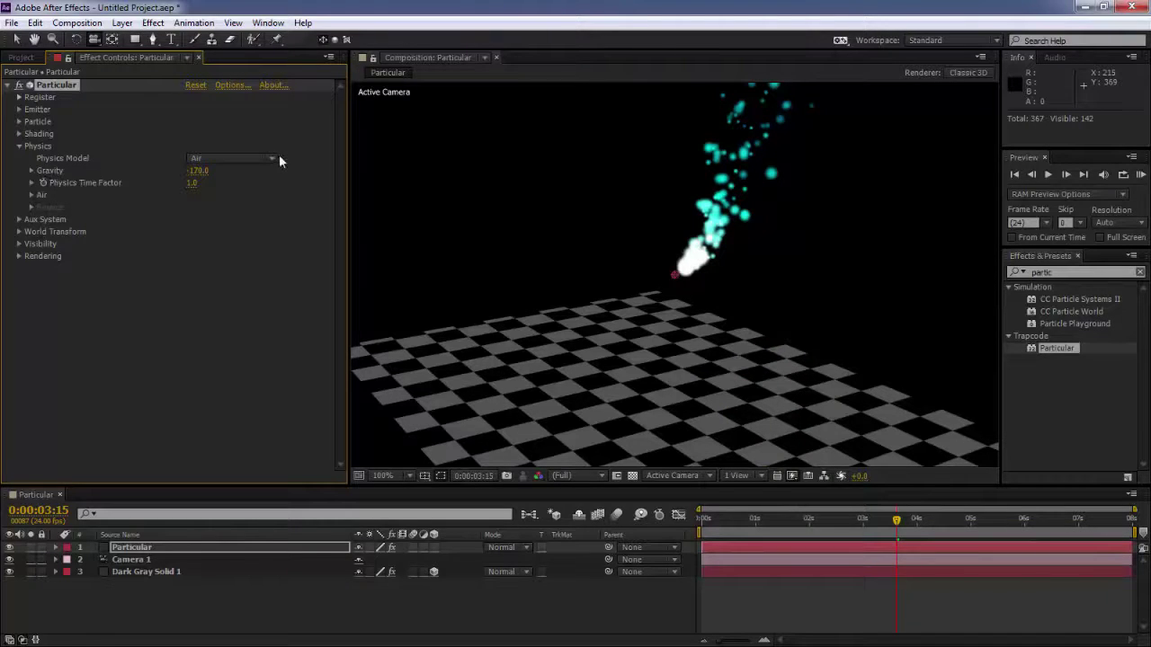
{"action": "key", "text": "ctrl+z"}
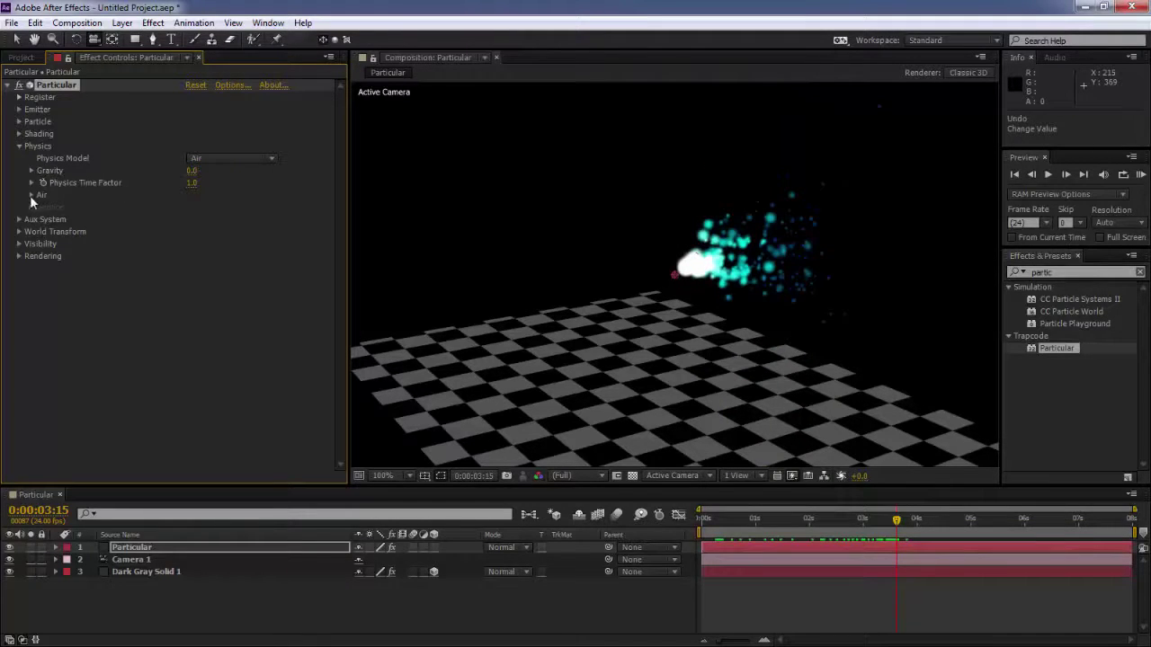
Expand Physics > Air, try a wind value, then undo so Wind X, Y and Z return to 0.0.
{"action": "left_click", "coordinate": [27, 194]}
{"action": "left_click", "coordinate": [30, 194]}
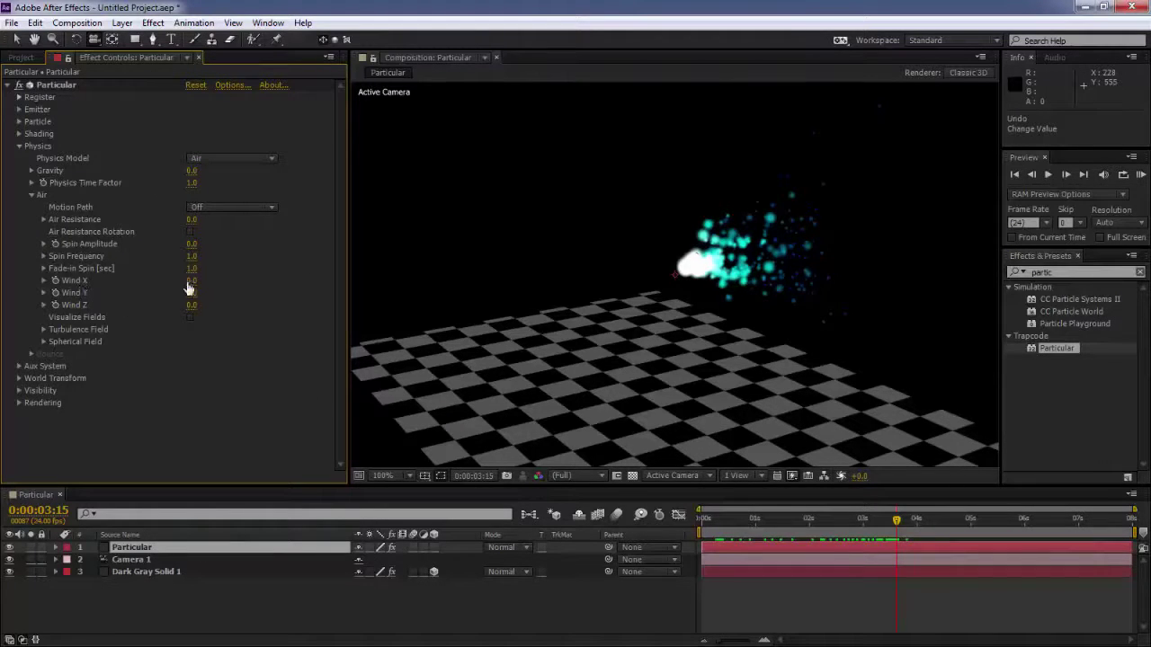
{"action": "mouse_move", "coordinate": [189, 282]}
{"action": "left_mouse_down"}
{"action": "mouse_move", "coordinate": [232, 280]}
{"action": "mouse_move", "coordinate": [212, 304]}
{"action": "left_mouse_up"}
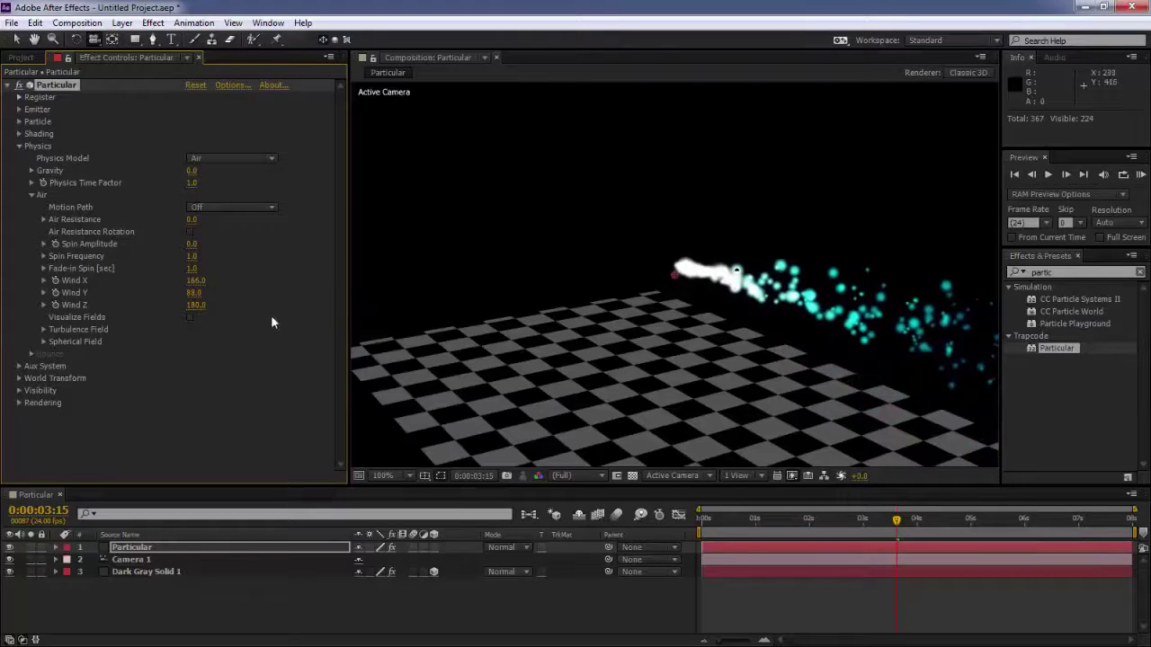
{"action": "key", "text": "ctrl+z"}
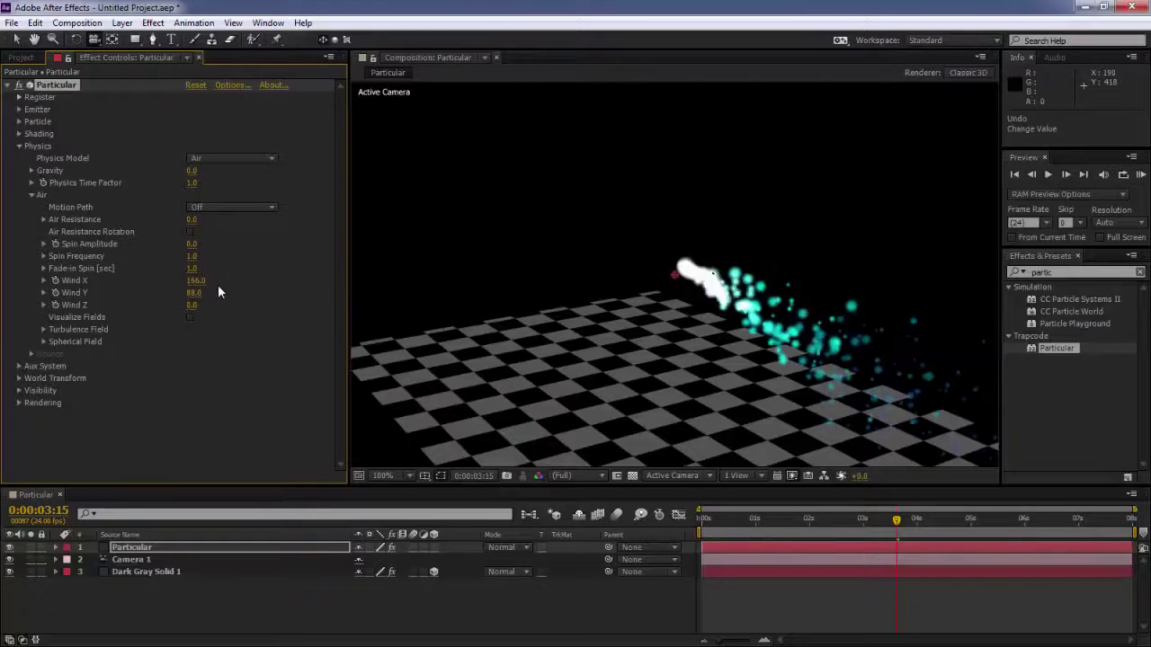
{"action": "key", "text": "ctrl+z"}
{"action": "key", "text": "ctrl+z"}
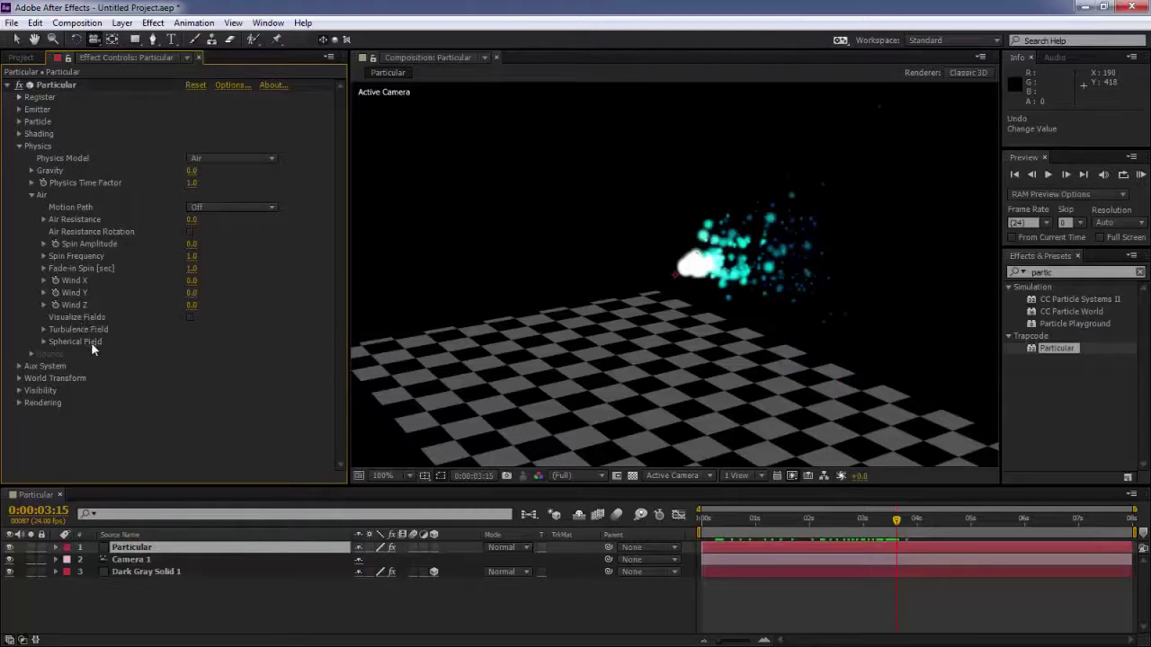
Show the Spherical Field guides and move the field to 640, 384, Z 100 while testing strength.
{"action": "left_click", "coordinate": [41, 342]}
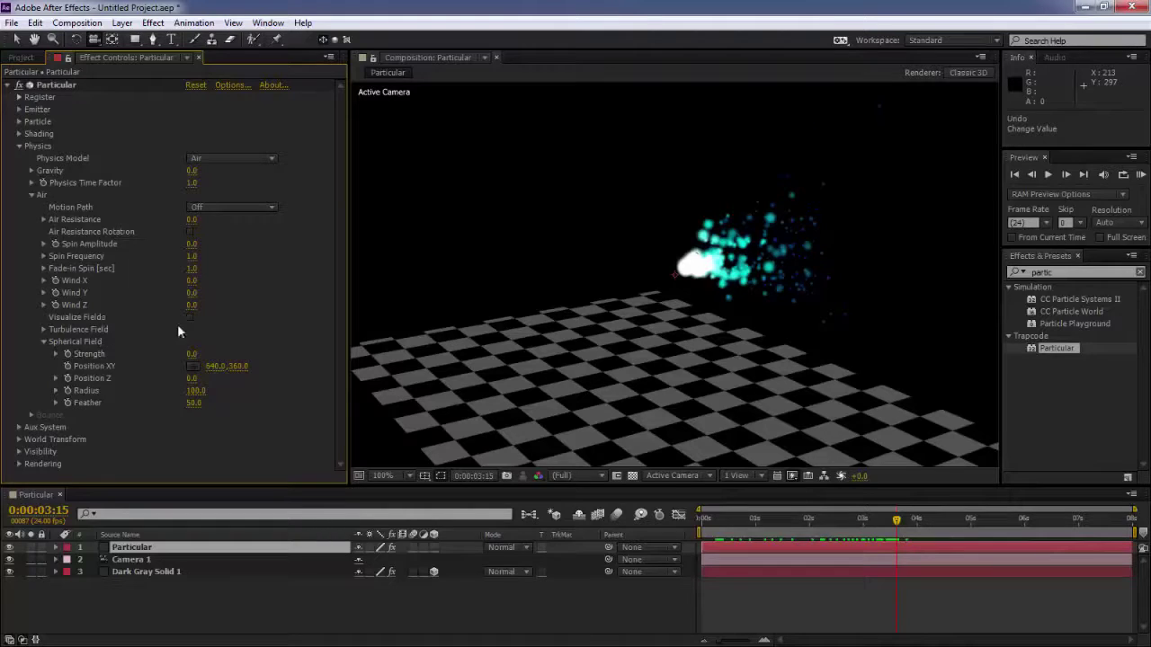
{"action": "left_click", "coordinate": [190, 316]}
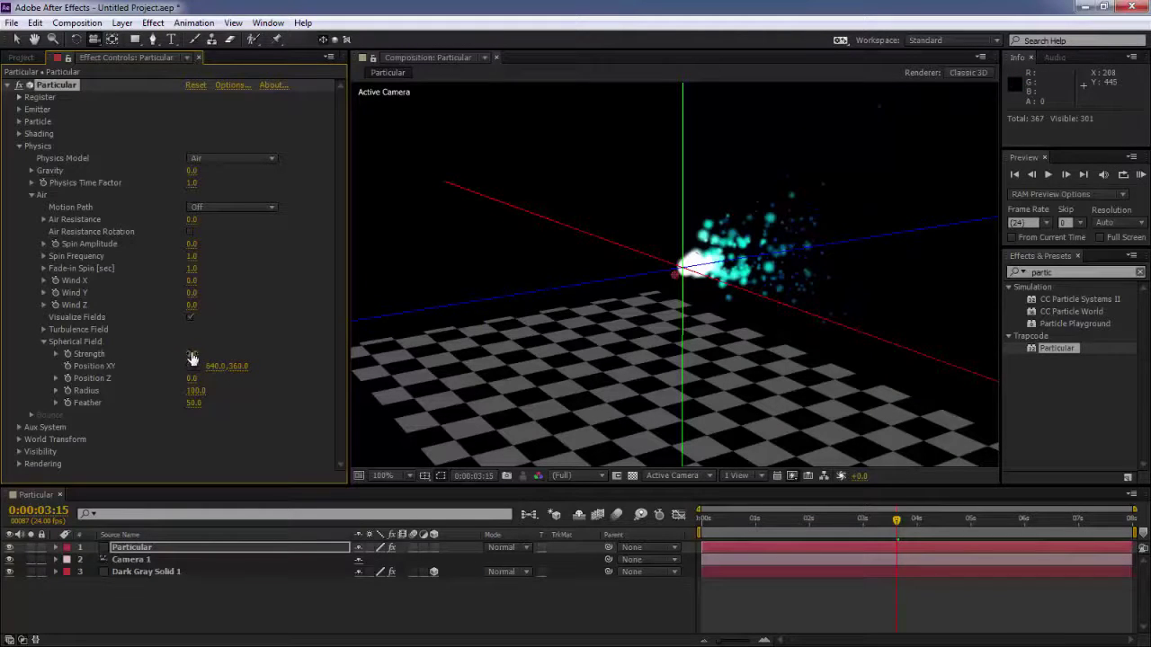
{"action": "left_click_drag", "start_coordinate": [192, 358], "coordinate": [255, 342]}
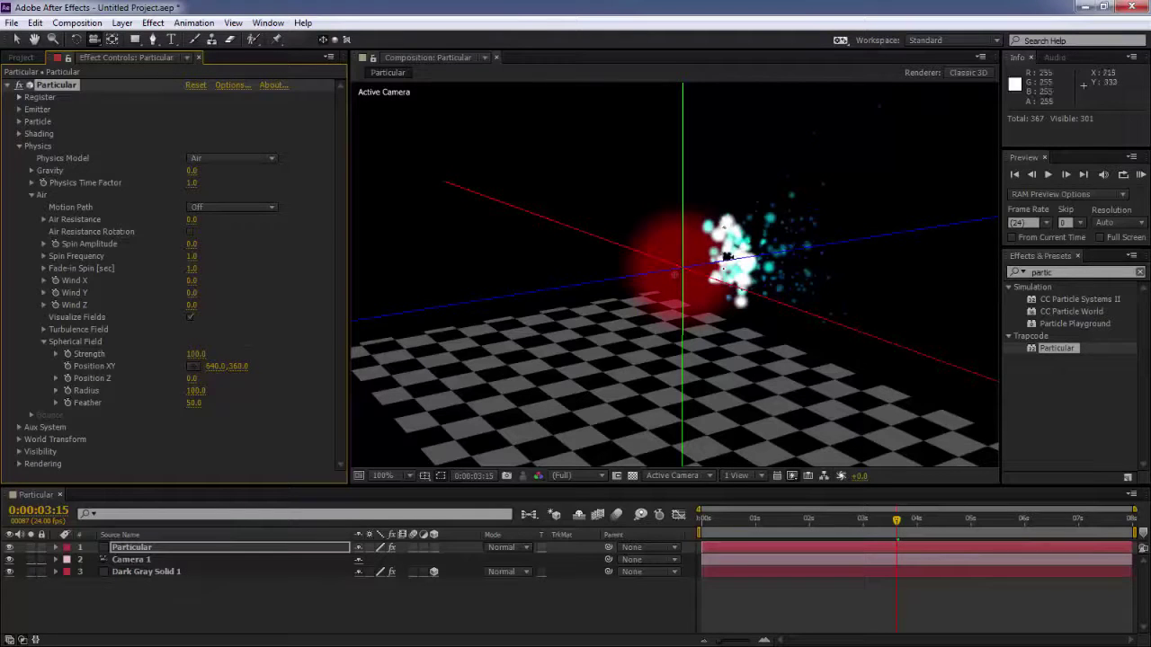
{"action": "mouse_move", "coordinate": [712, 274]}
{"action": "left_mouse_down"}
{"action": "mouse_move", "coordinate": [680, 274]}
{"action": "mouse_move", "coordinate": [675, 236]}
{"action": "left_mouse_up"}
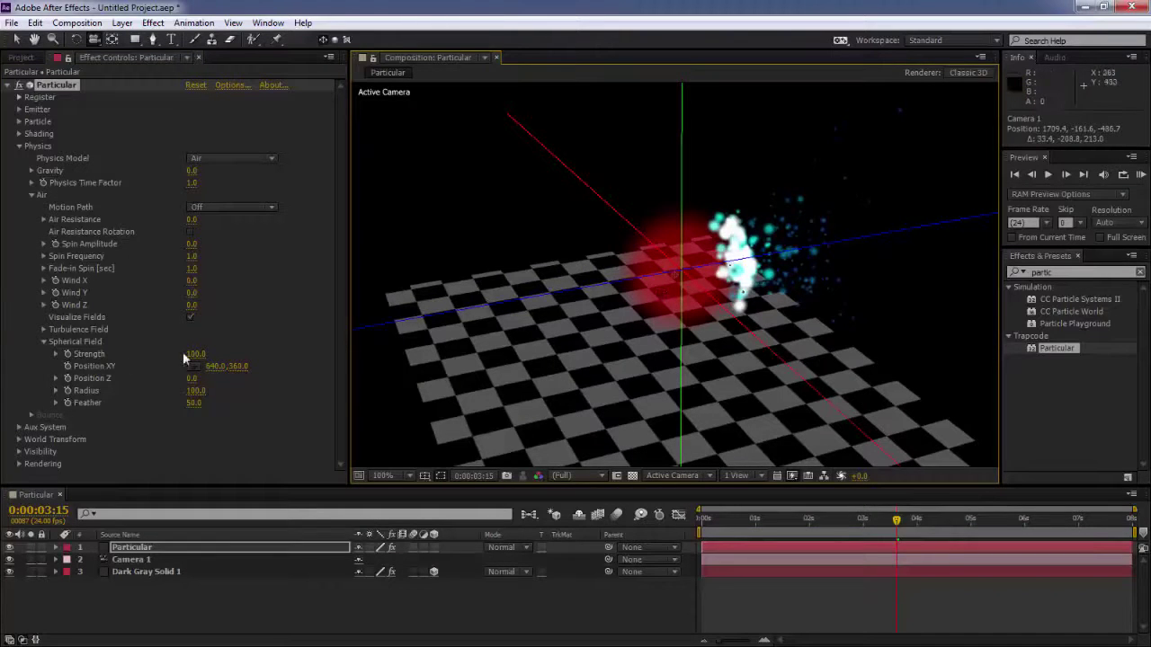
{"action": "mouse_move", "coordinate": [189, 353]}
{"action": "left_mouse_down"}
{"action": "mouse_move", "coordinate": [76, 347]}
{"action": "mouse_move", "coordinate": [179, 327]}
{"action": "left_mouse_up"}
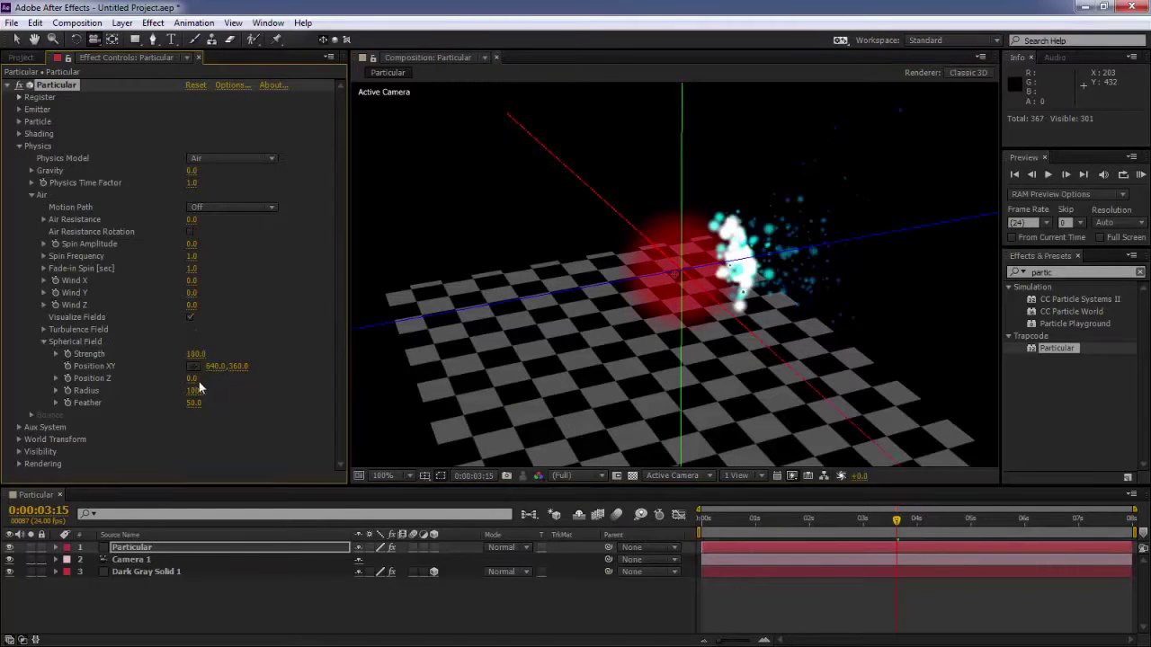
{"action": "left_click_drag", "start_coordinate": [191, 379], "coordinate": [224, 378]}
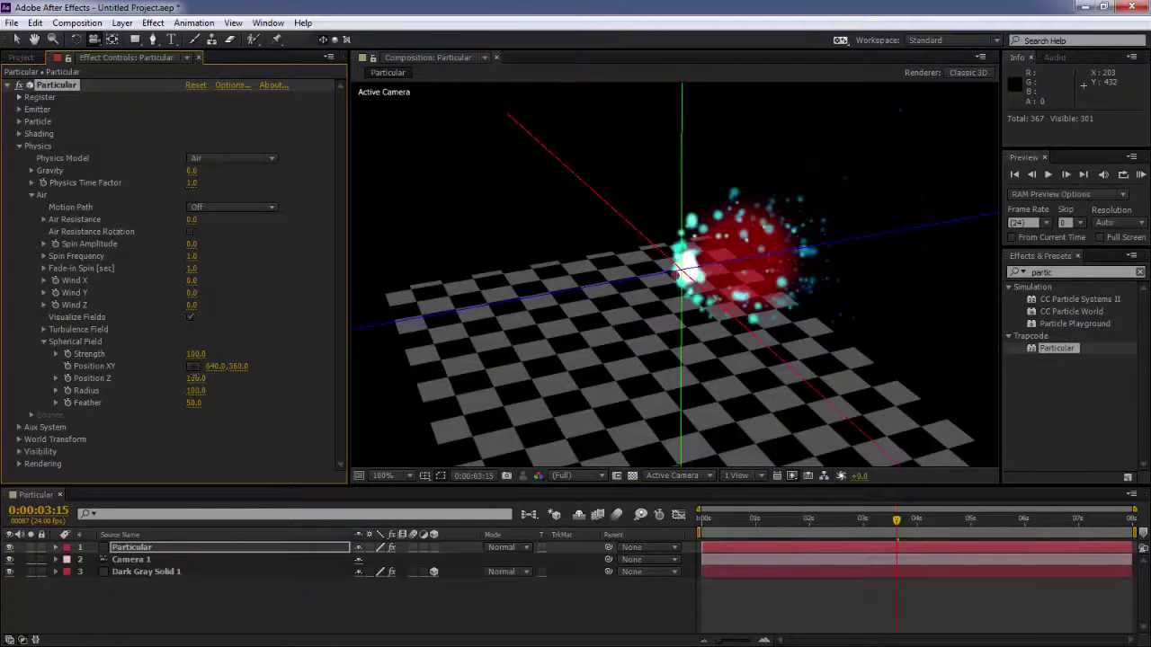
{"action": "left_click_drag", "start_coordinate": [238, 366], "coordinate": [253, 366]}
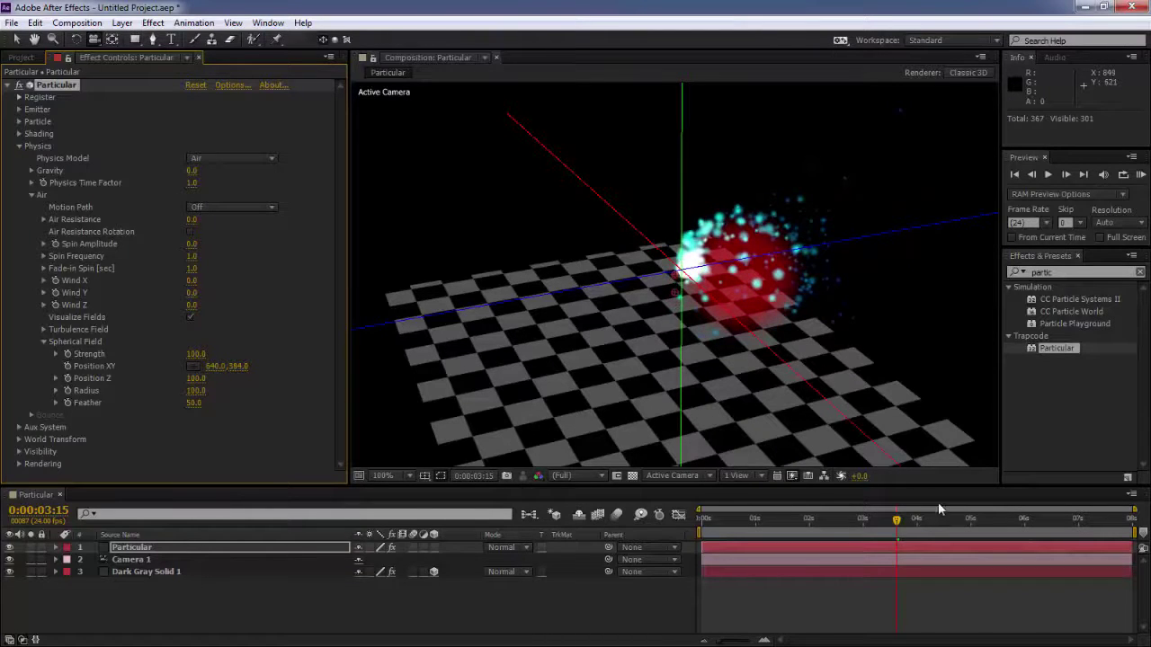
Preview the particles, shrink the field radius to 90, and set Strength to 0.
{"action": "left_click_drag", "start_coordinate": [851, 525], "coordinate": [756, 520]}
{"action": "left_click_drag", "start_coordinate": [824, 514], "coordinate": [797, 504]}
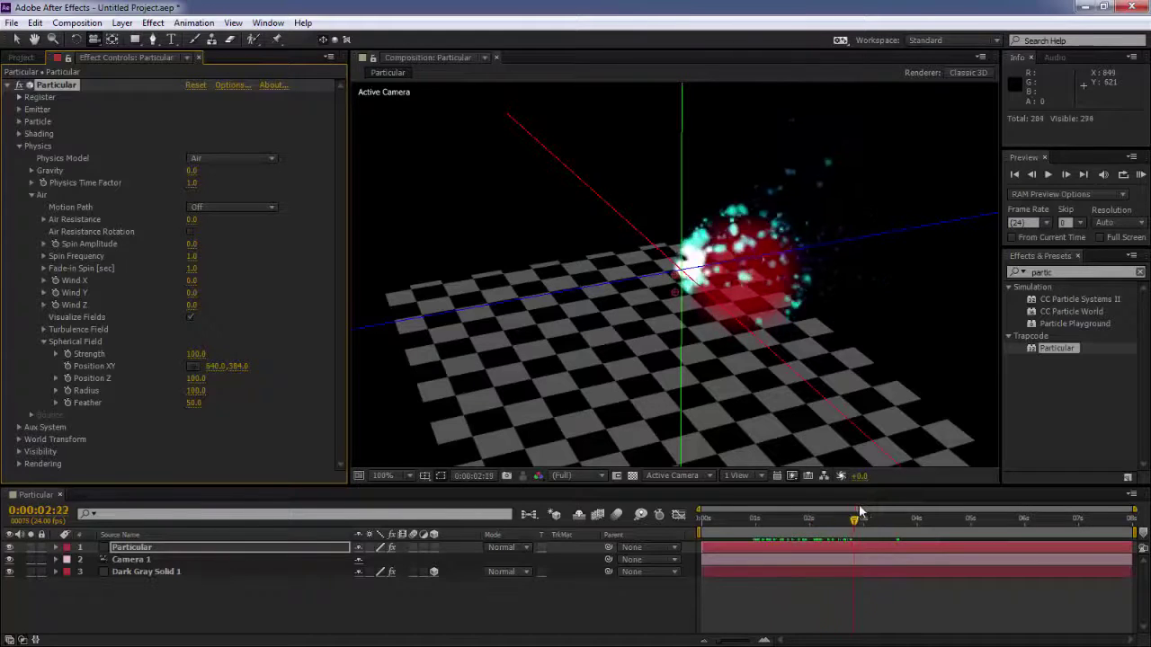
{"action": "key", "text": "space"}
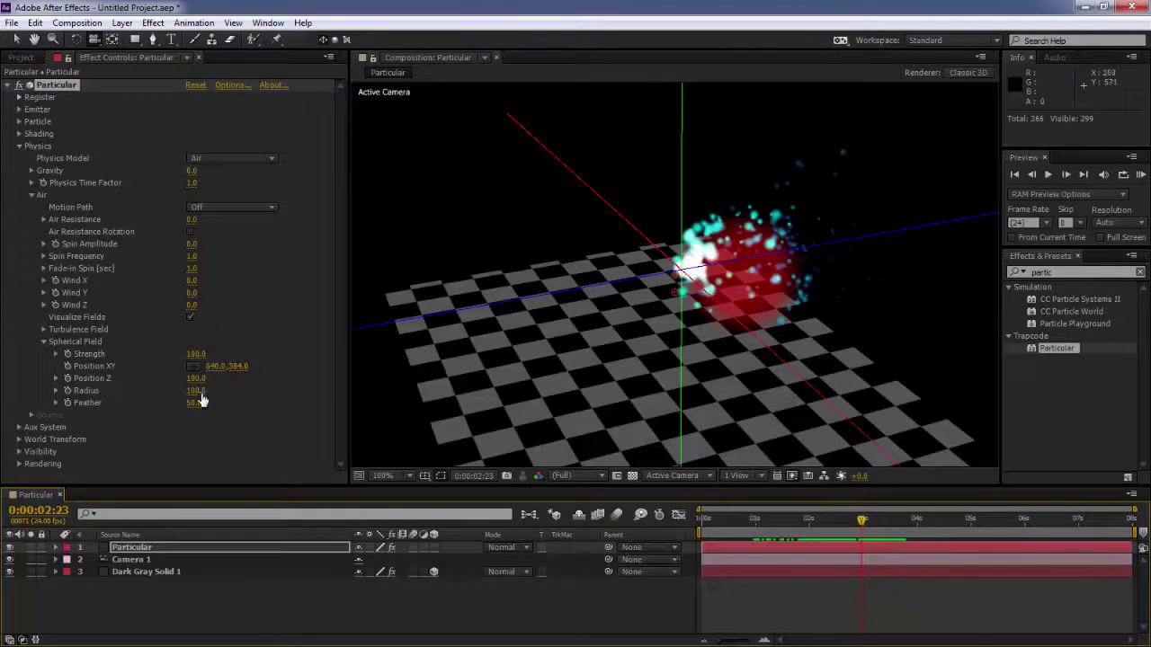
{"action": "left_click_drag", "start_coordinate": [195, 390], "coordinate": [215, 392]}
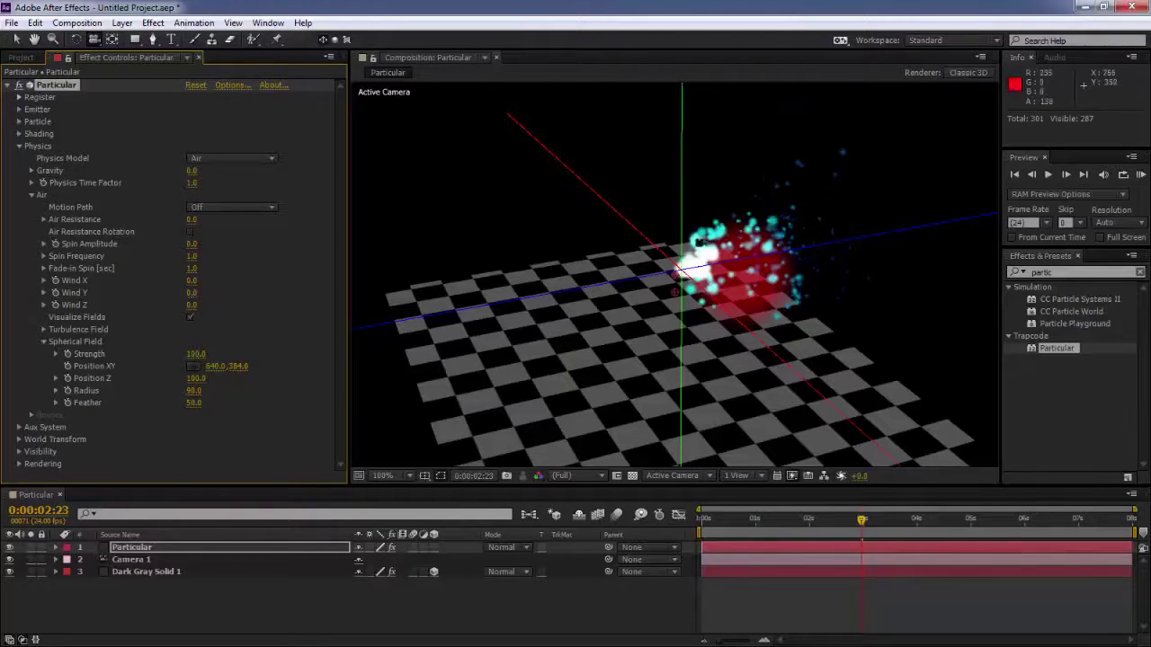
{"action": "left_click", "coordinate": [194, 354]}
{"action": "type", "text": "0"}
{"action": "key", "text": "Return"}
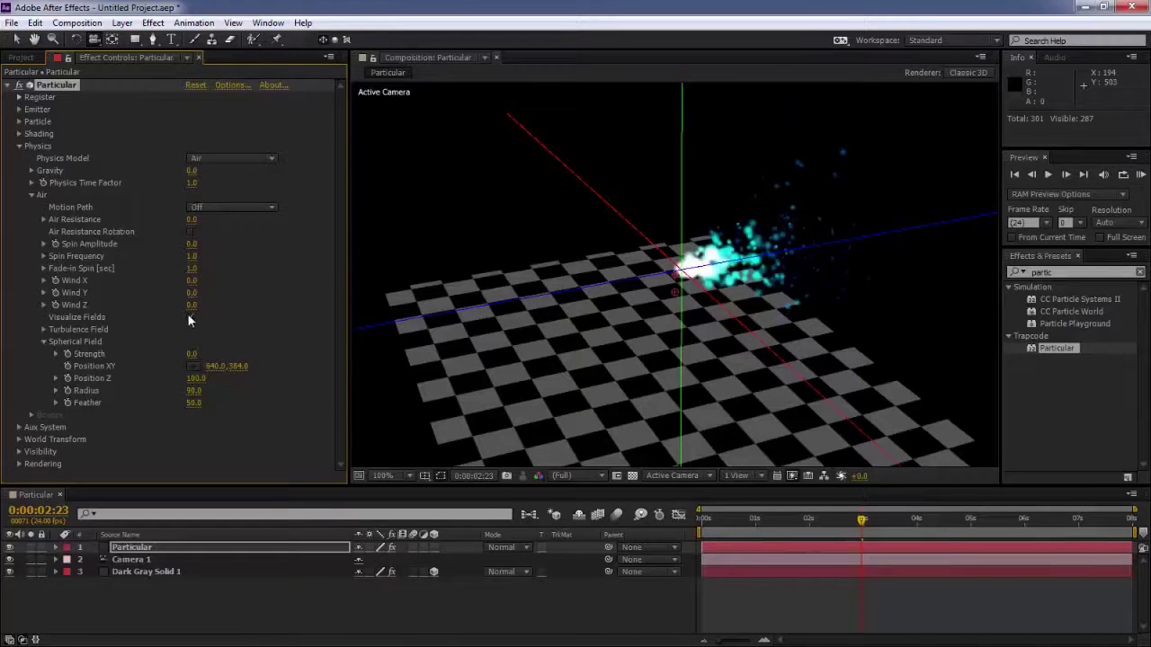
Hide the field guides, collapse Physics, and try then undo a World Transform rotation.
{"action": "left_click", "coordinate": [189, 318]}
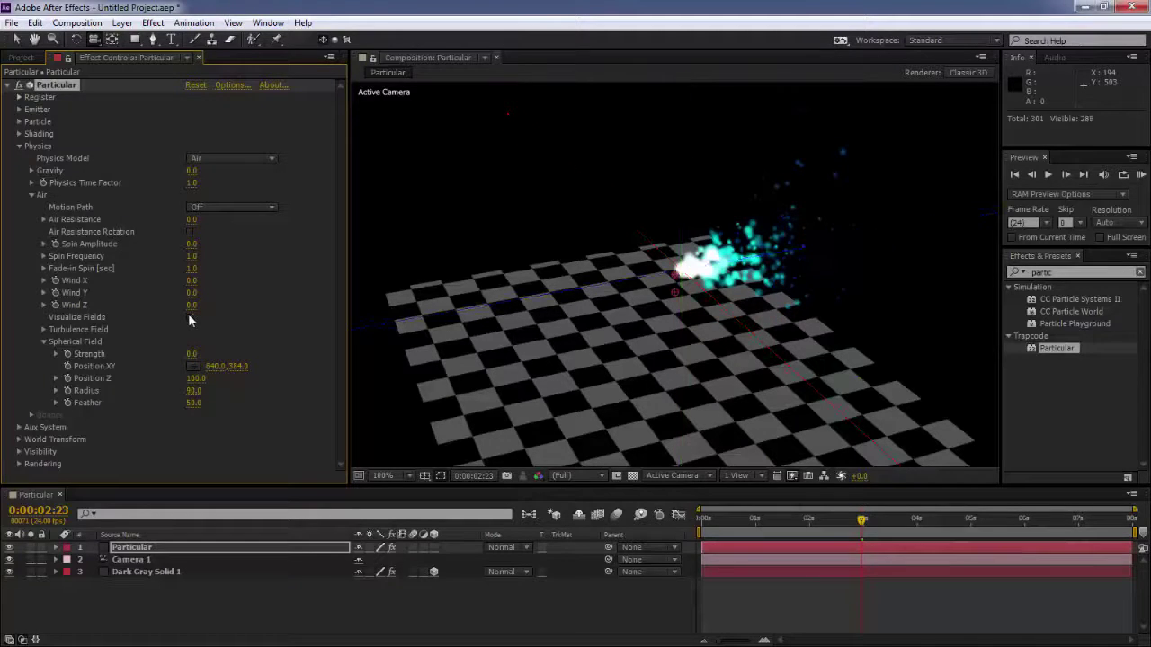
{"action": "left_click", "coordinate": [19, 146]}
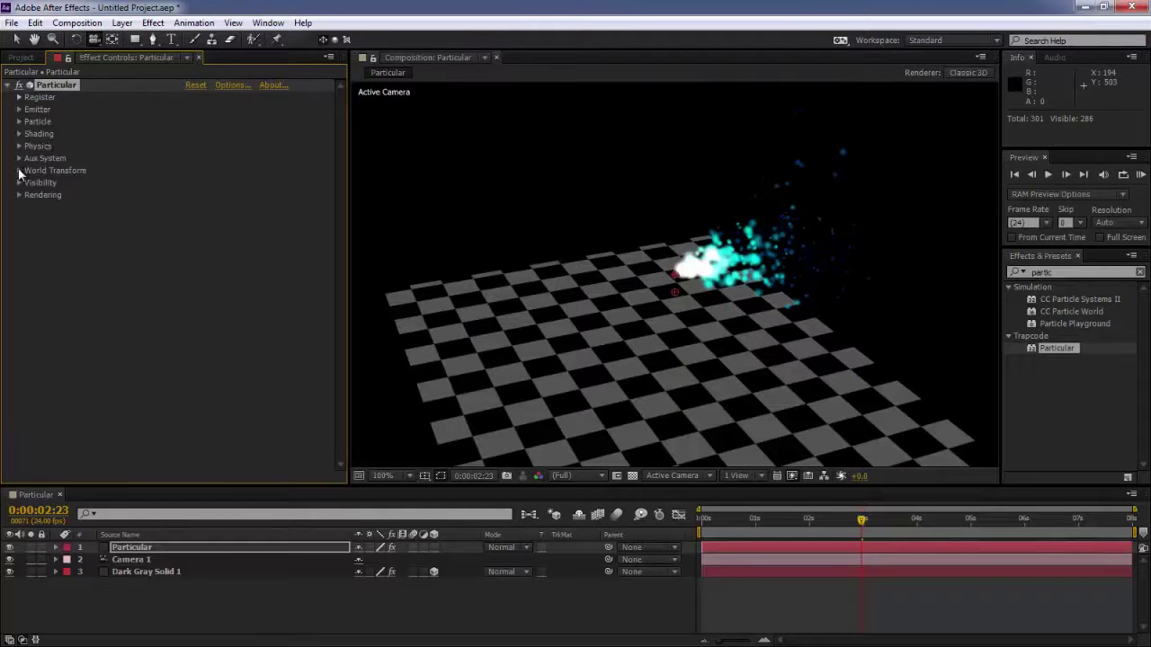
{"action": "left_click", "coordinate": [19, 170]}
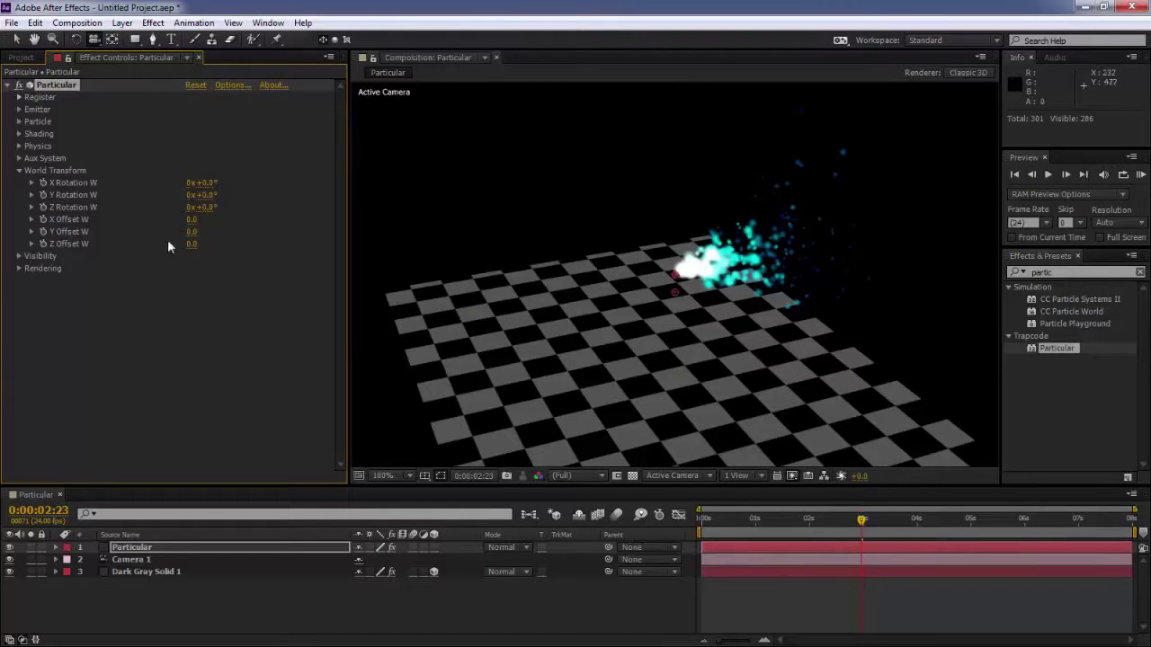
{"action": "mouse_move", "coordinate": [190, 224]}
{"action": "left_mouse_down"}
{"action": "mouse_move", "coordinate": [180, 220]}
{"action": "mouse_move", "coordinate": [252, 194]}
{"action": "left_mouse_up"}
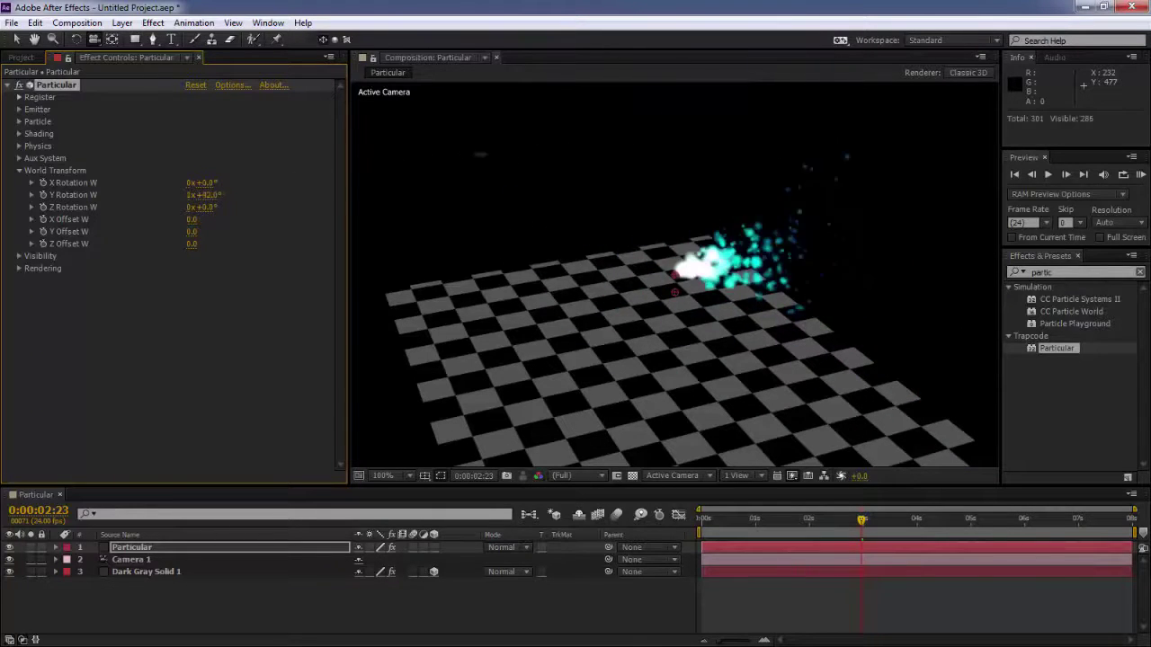
{"action": "key", "text": "ctrl+z"}
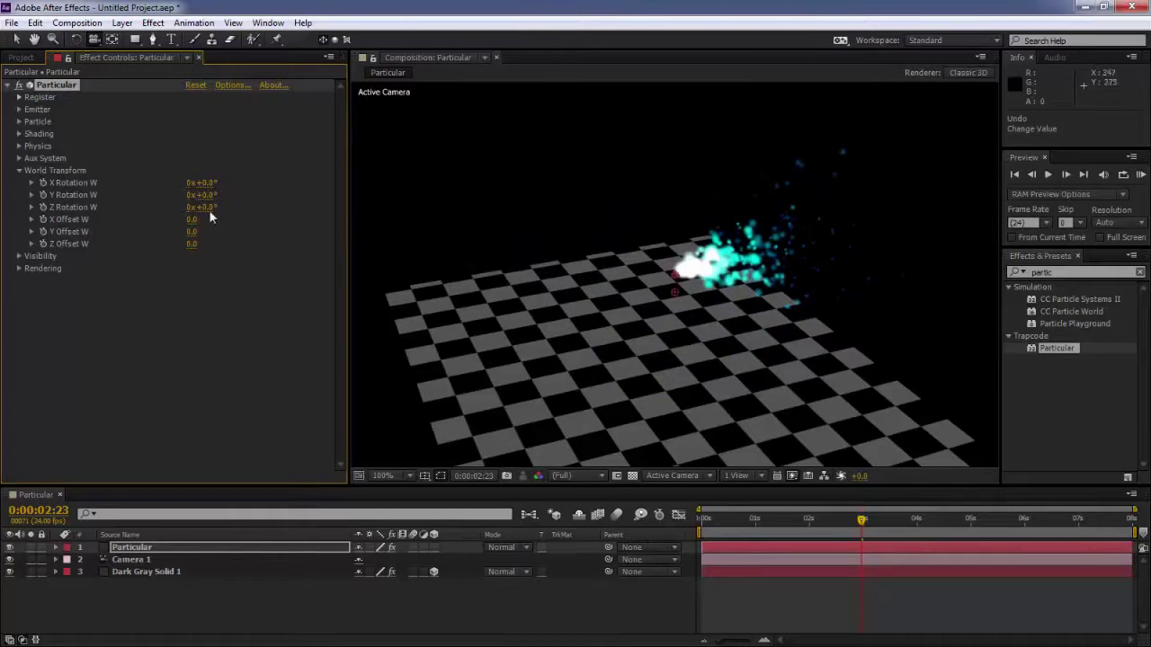
{"action": "left_click", "coordinate": [20, 171]}
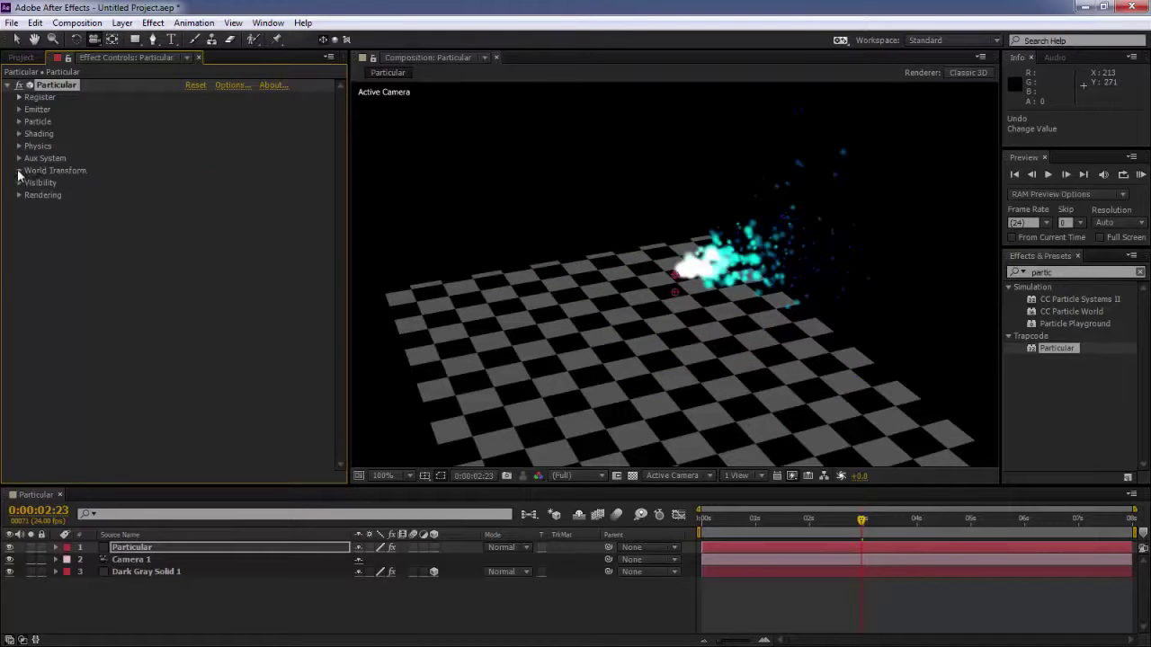
Orbit the camera to a closer, lower view of the cyan particles above the checkerboard.
{"action": "left_click", "coordinate": [19, 182]}
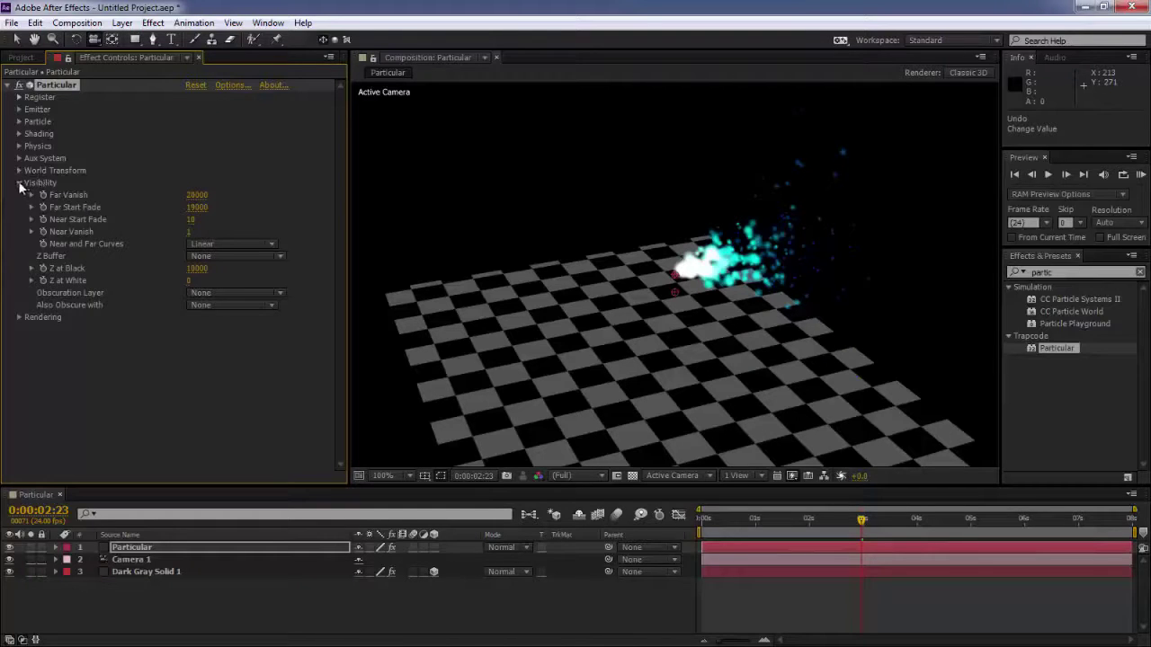
{"action": "left_click", "coordinate": [19, 183]}
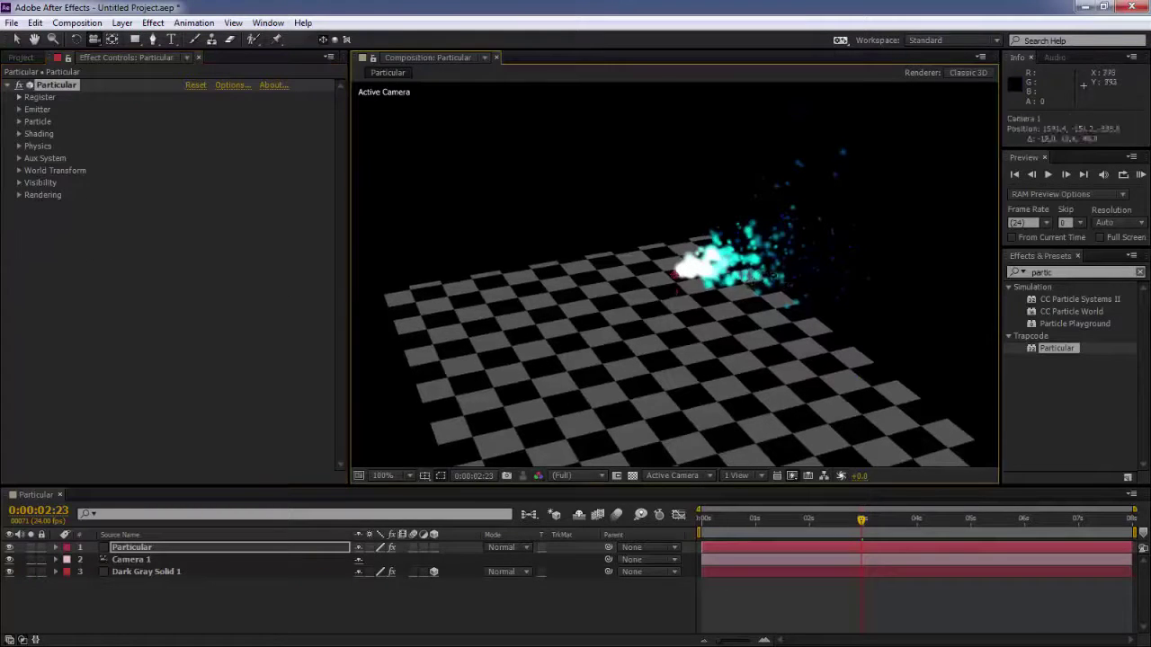
{"action": "mouse_move", "coordinate": [782, 404]}
{"action": "left_mouse_down"}
{"action": "mouse_move", "coordinate": [566, 414]}
{"action": "mouse_move", "coordinate": [40, 150]}
{"action": "left_mouse_up"}
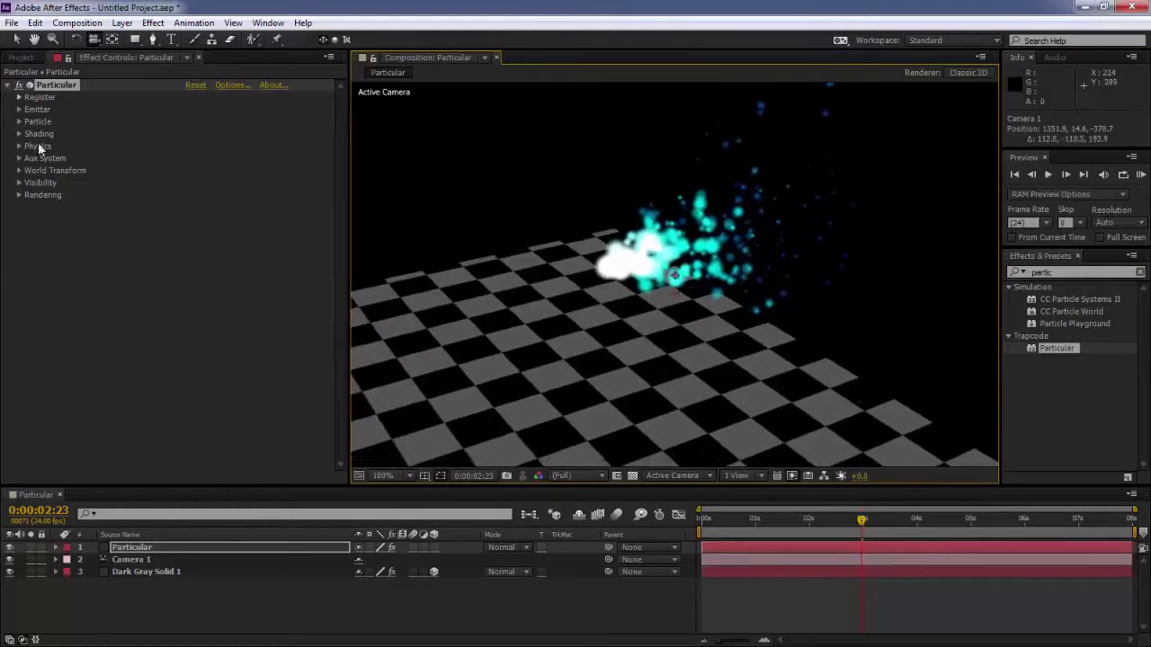
{"action": "left_click", "coordinate": [14, 199]}
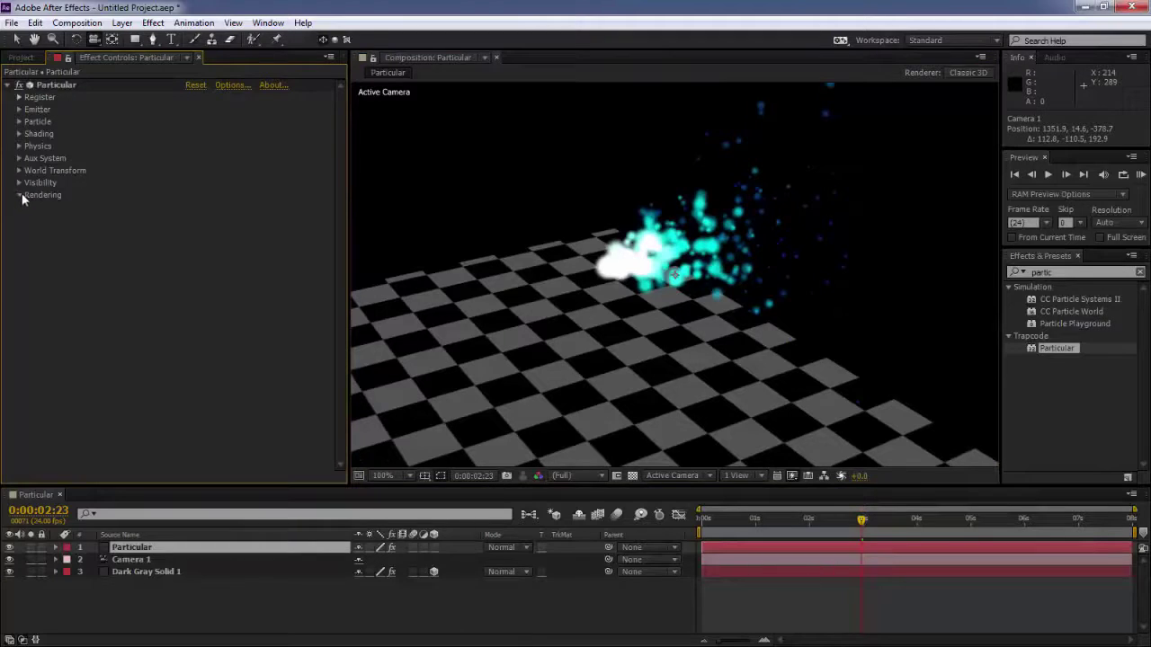
Expand Rendering > Motion Blur and experiment with the Opacity Boost value.
{"action": "left_click", "coordinate": [23, 199]}
{"action": "left_click_drag", "start_coordinate": [739, 520], "coordinate": [824, 519]}
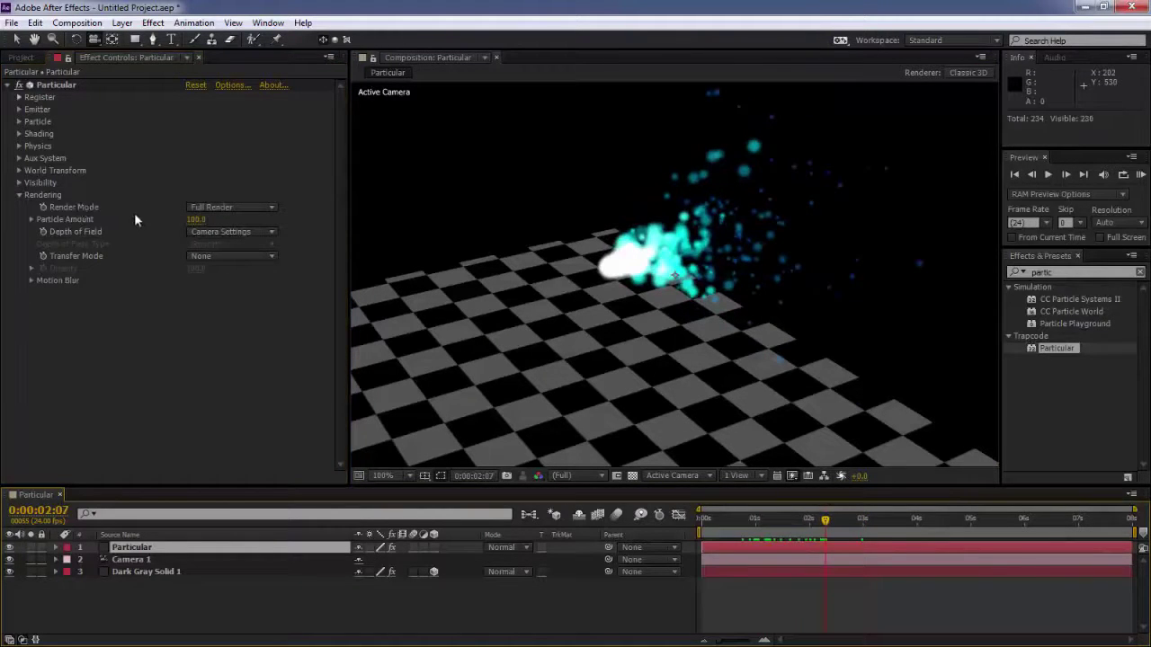
{"action": "left_click", "coordinate": [26, 279]}
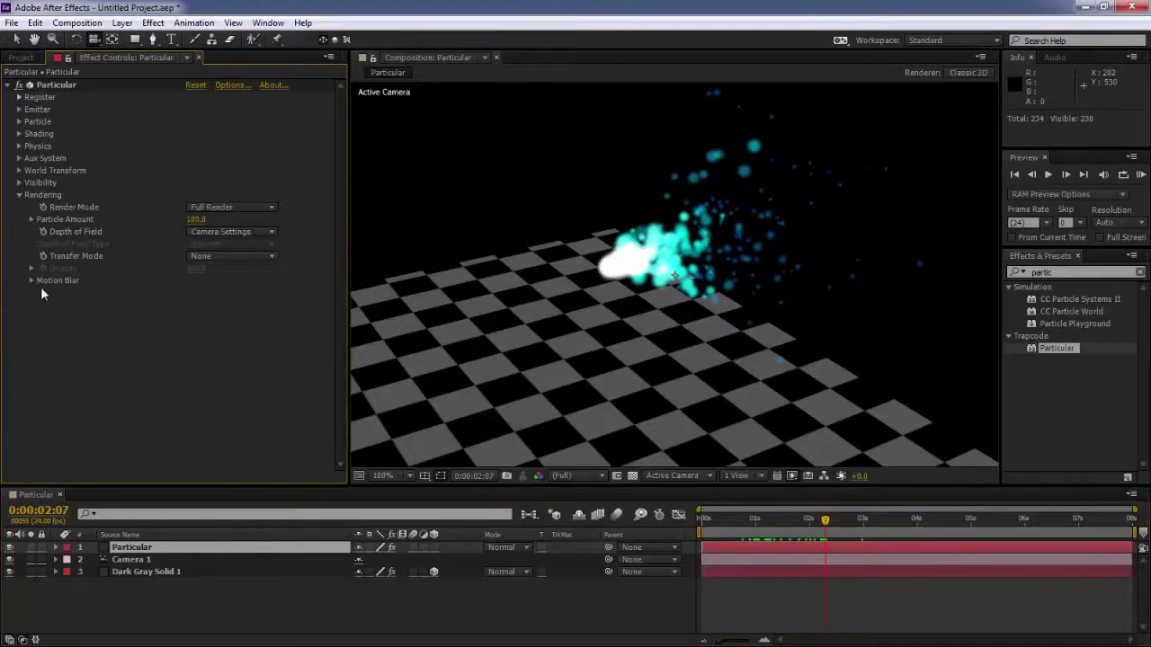
{"action": "left_click", "coordinate": [30, 281]}
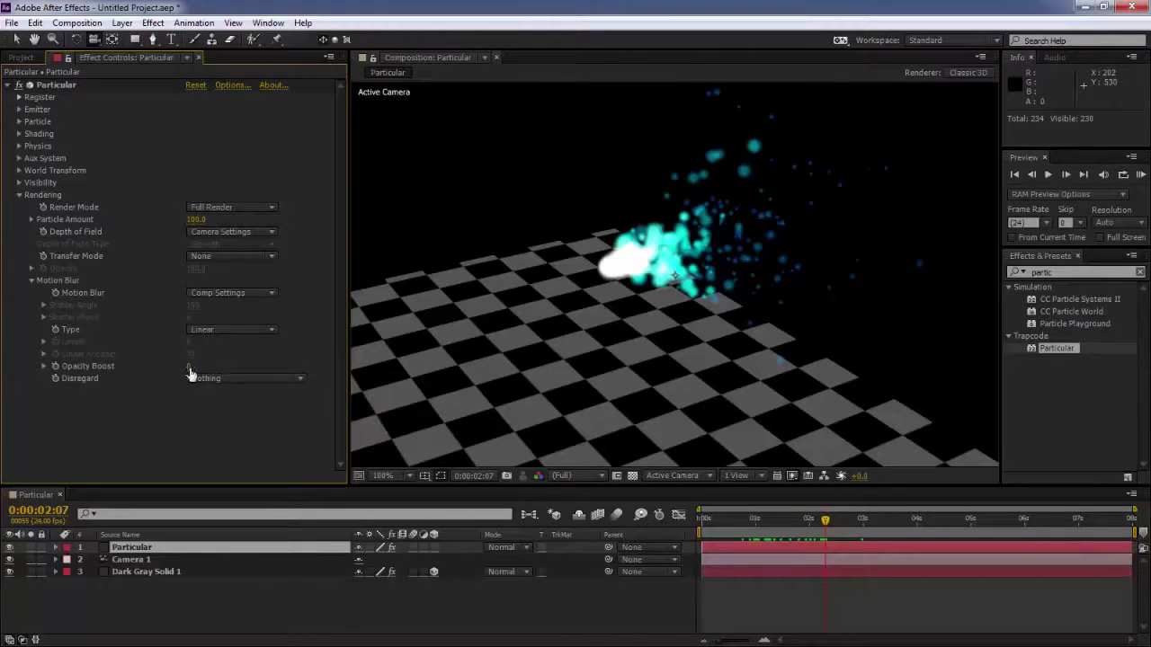
{"action": "left_click_drag", "start_coordinate": [189, 367], "coordinate": [220, 363]}
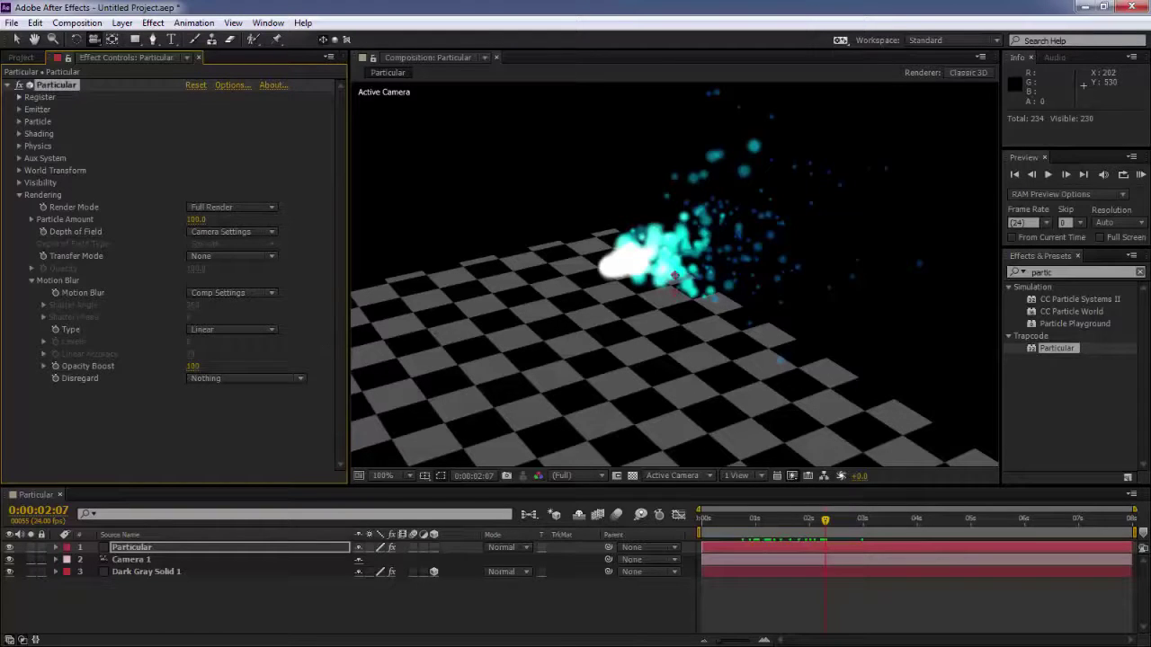
Switch Motion Blur to On, revert Opacity Boost, and raise Shutter Angle to 1662.
{"action": "left_click", "coordinate": [233, 330]}
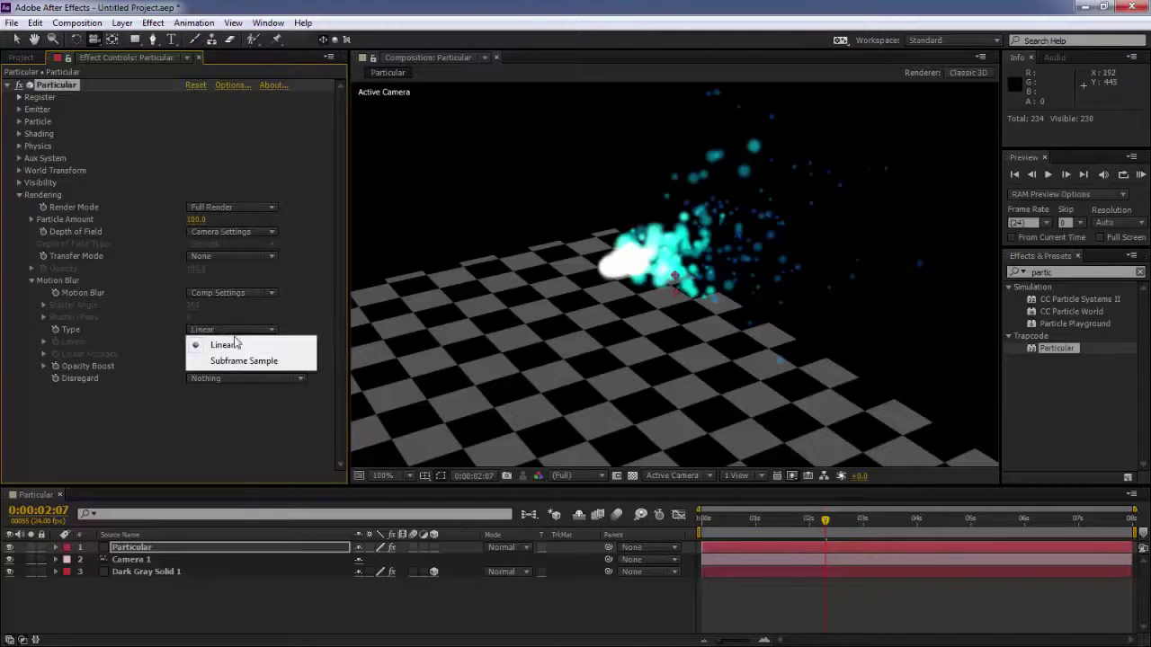
{"action": "left_click", "coordinate": [243, 294]}
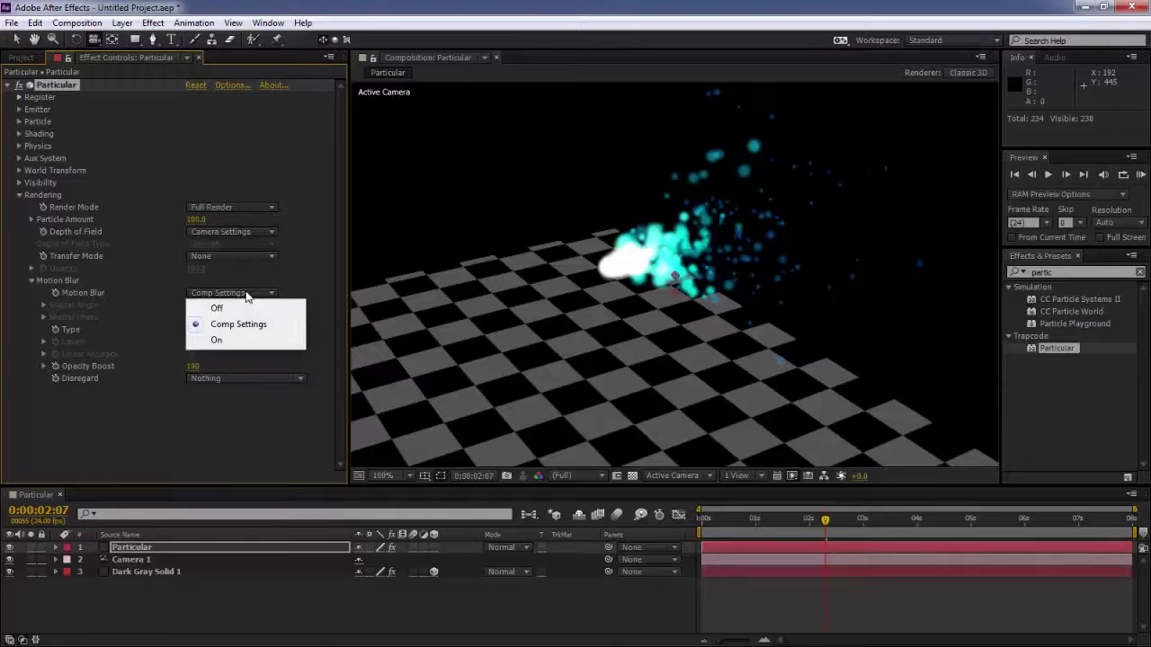
{"action": "left_click", "coordinate": [218, 340]}
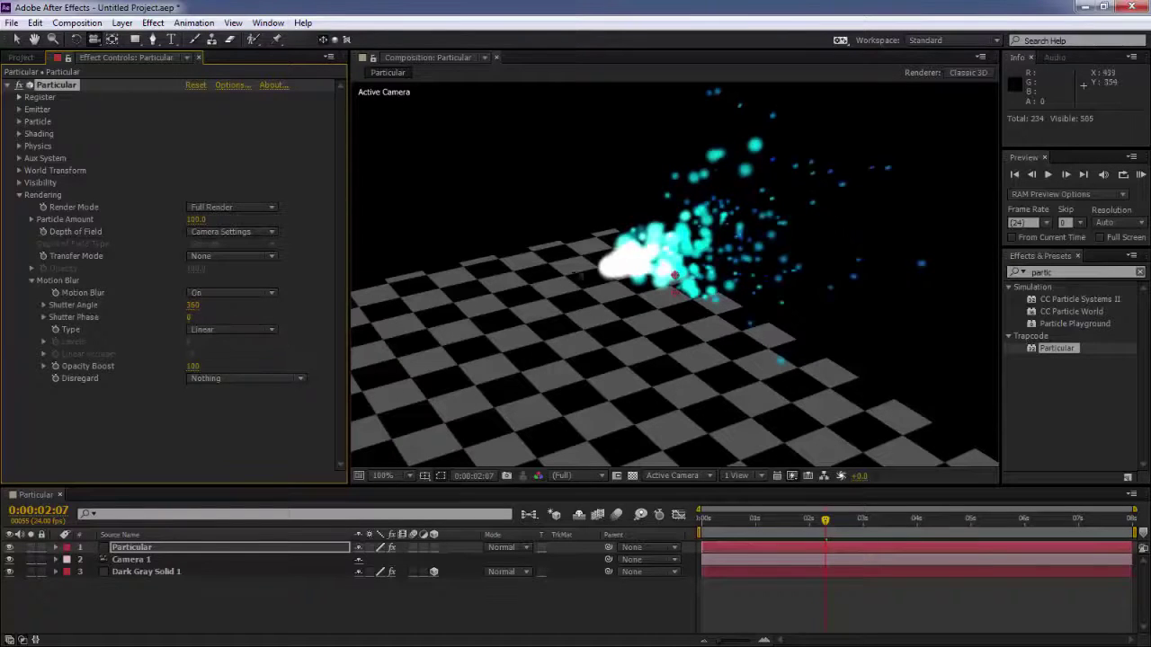
{"action": "type", "text": "0"}
{"action": "key", "text": "Return"}
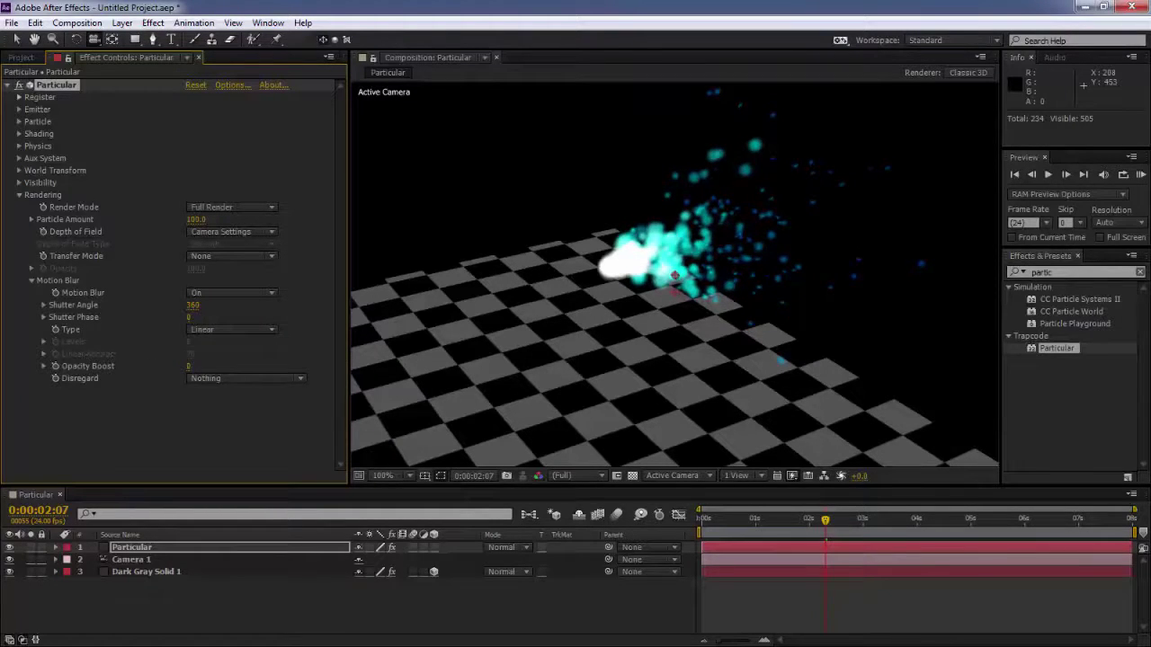
{"action": "key", "text": "ctrl+z"}
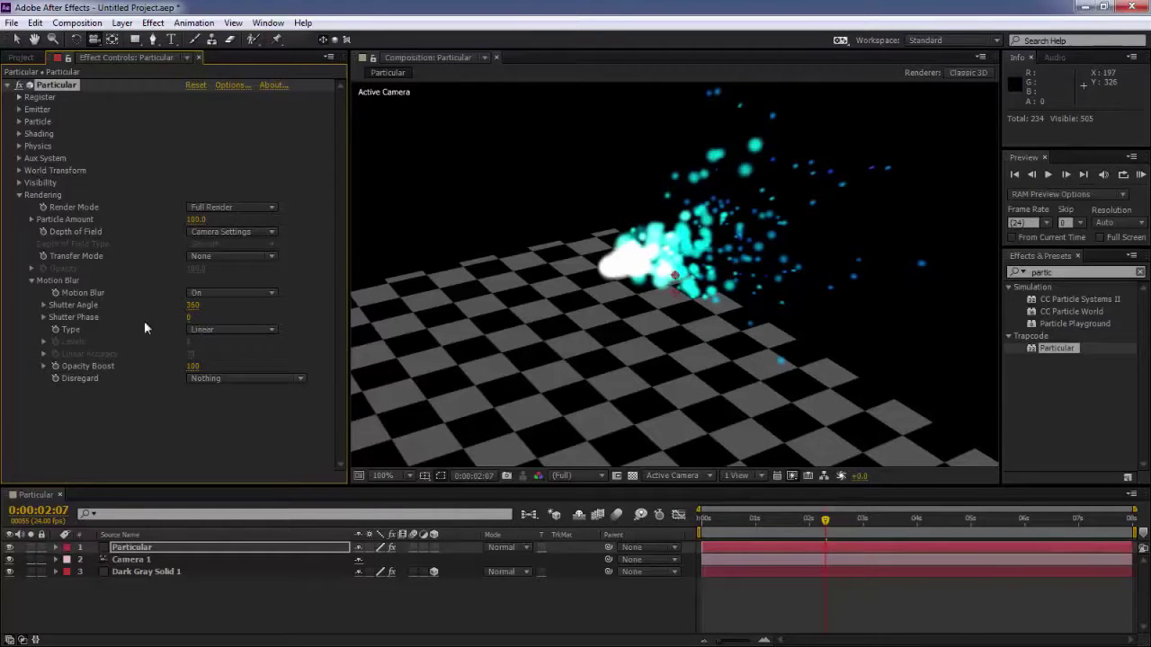
{"action": "mouse_move", "coordinate": [193, 310]}
{"action": "left_mouse_down"}
{"action": "mouse_move", "coordinate": [645, 270]}
{"action": "mouse_move", "coordinate": [989, 269]}
{"action": "left_mouse_up"}
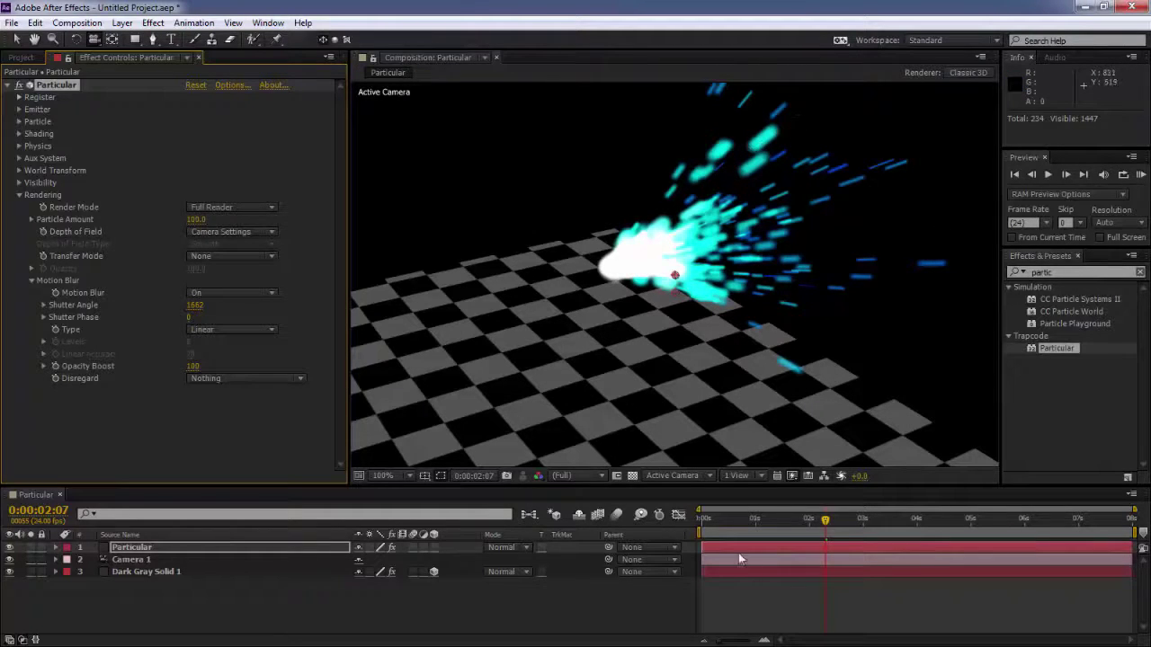
{"action": "left_click_drag", "start_coordinate": [737, 519], "coordinate": [848, 484]}
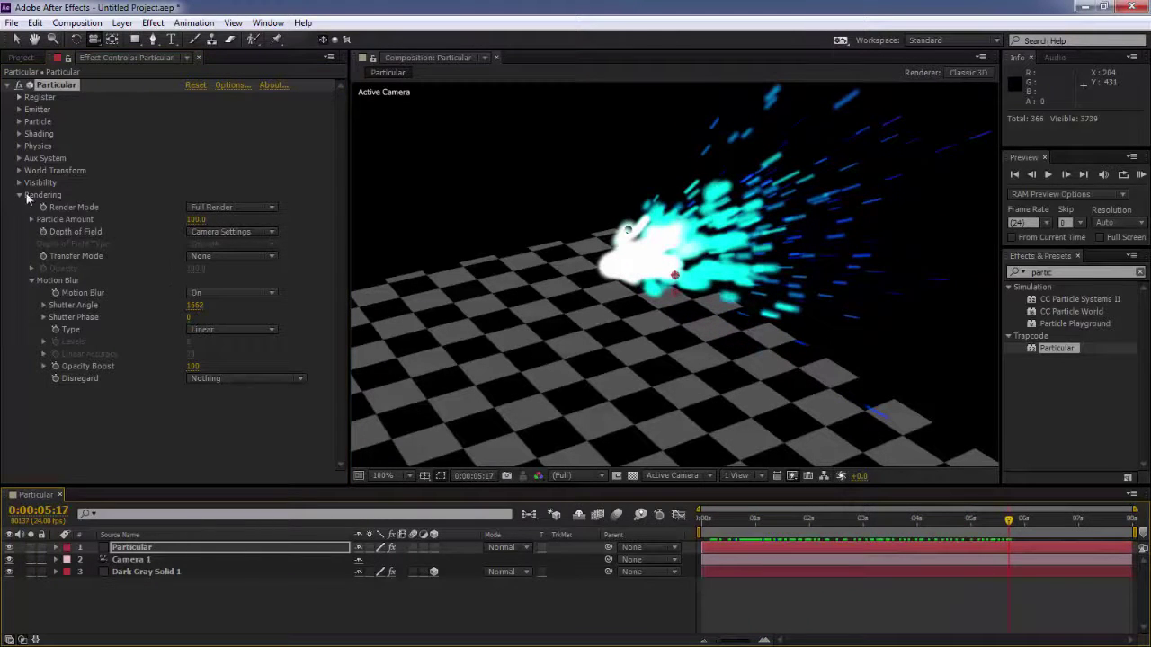
{"action": "left_click", "coordinate": [21, 160]}
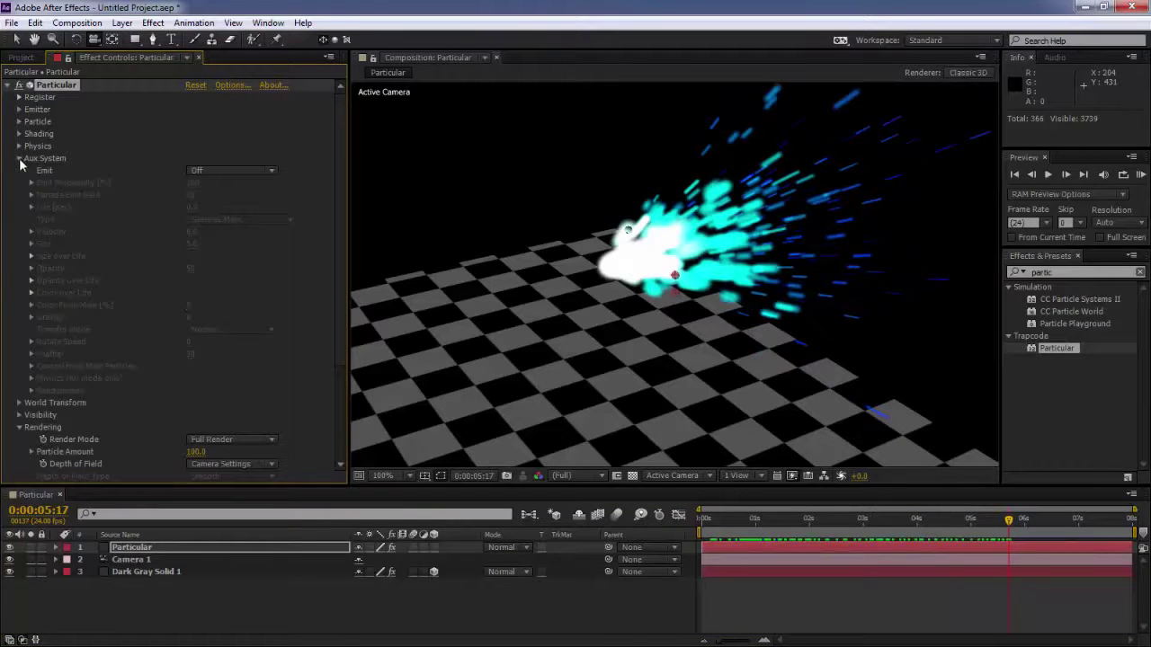
{"action": "left_click", "coordinate": [235, 170]}
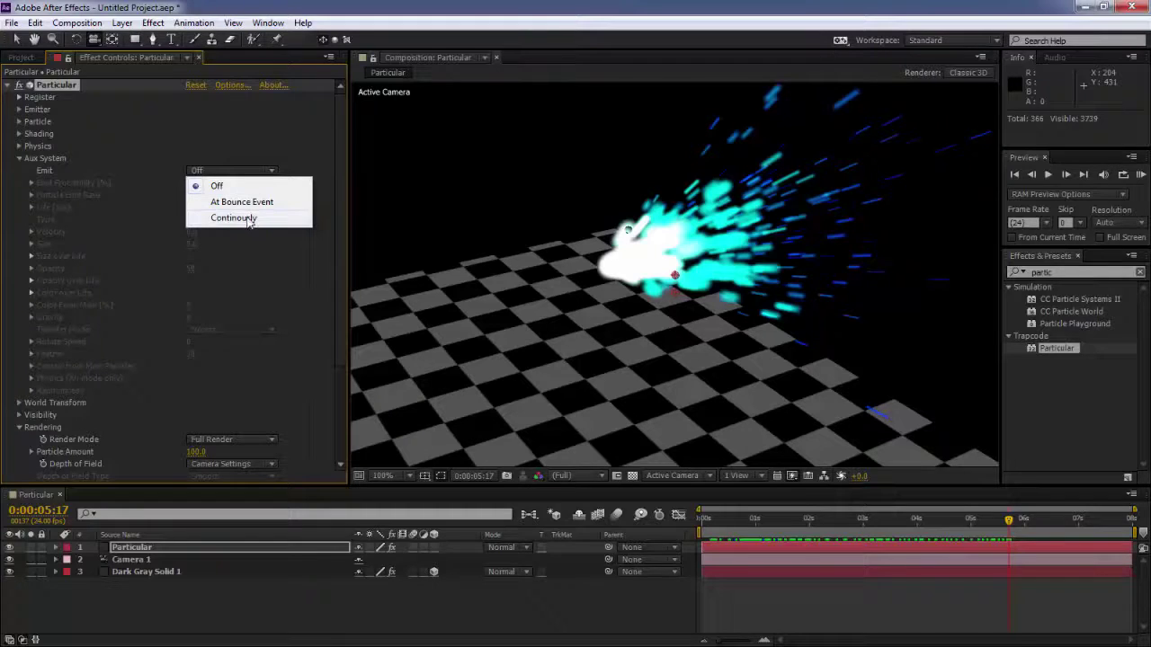
{"action": "left_click", "coordinate": [243, 219]}
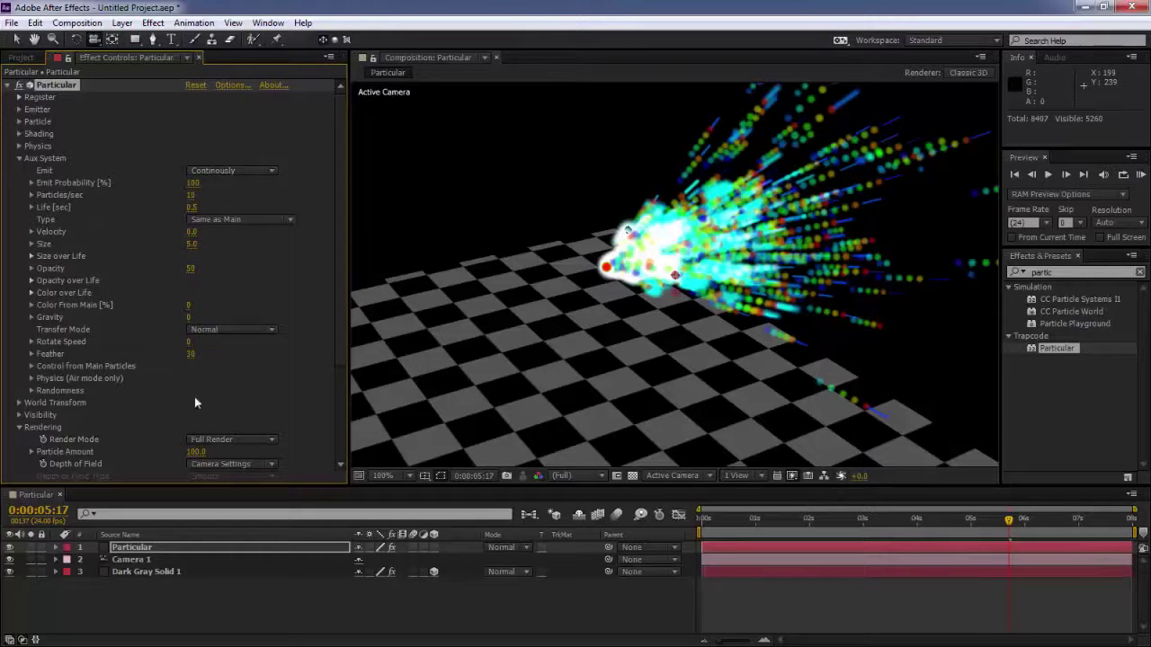
{"action": "left_click", "coordinate": [230, 170]}
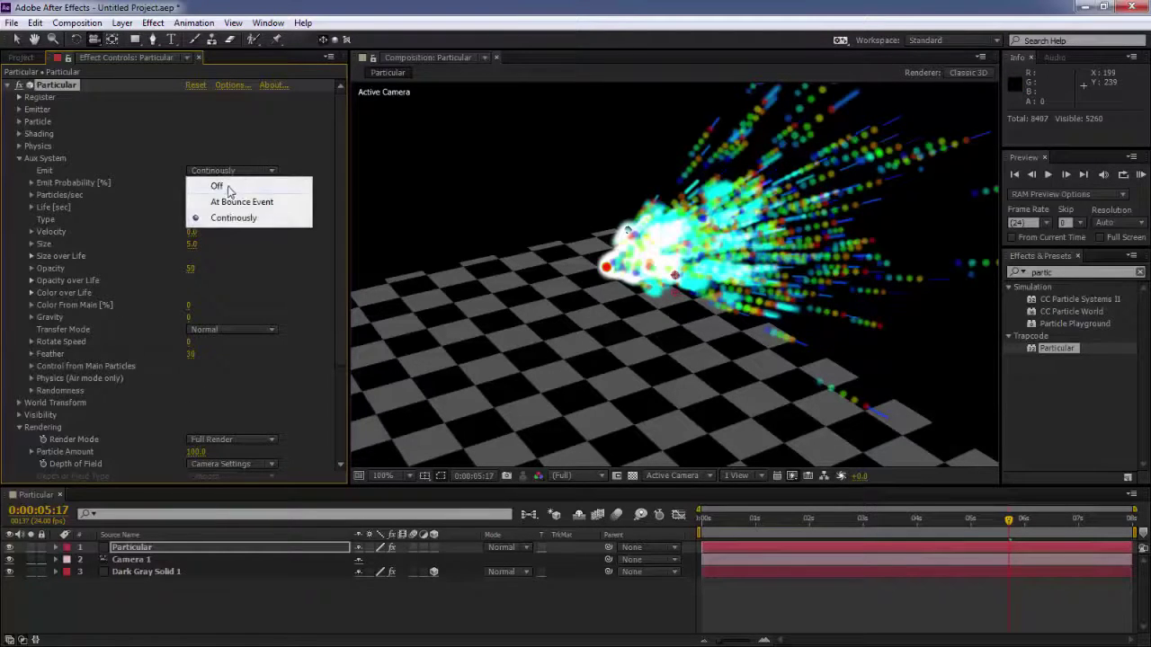
{"action": "left_click", "coordinate": [230, 181]}
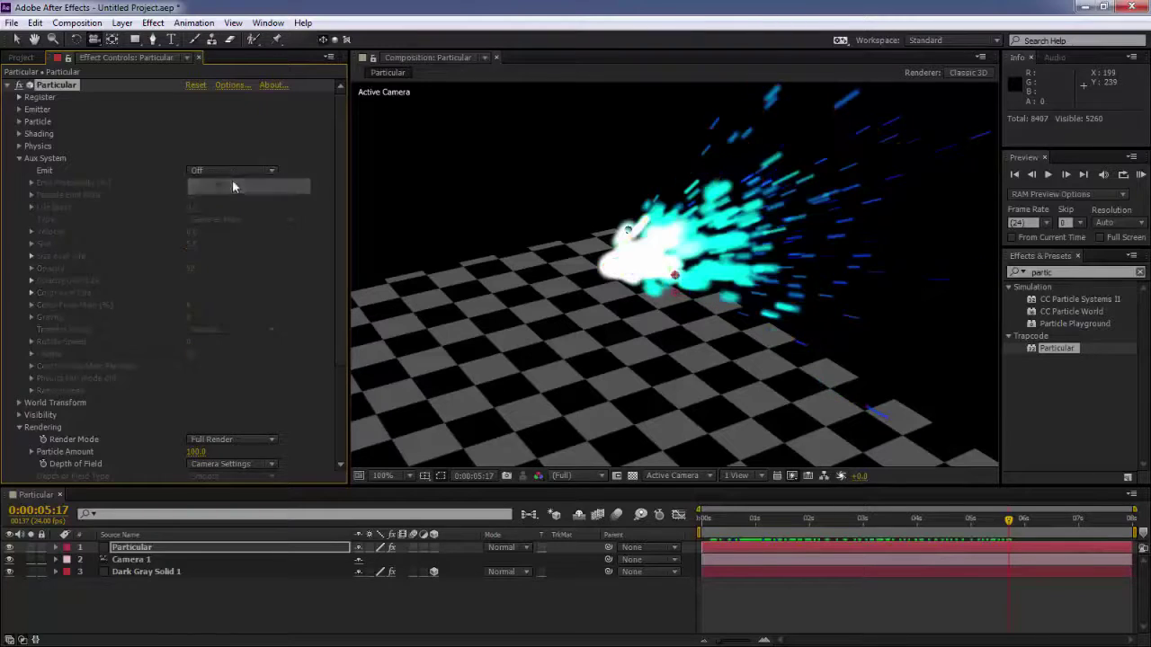
{"action": "left_click", "coordinate": [20, 158]}
Scrub and preview the motion-blurred streaks around 0:00:02:04, then collapse the Rendering group.
{"action": "left_click", "coordinate": [738, 518]}
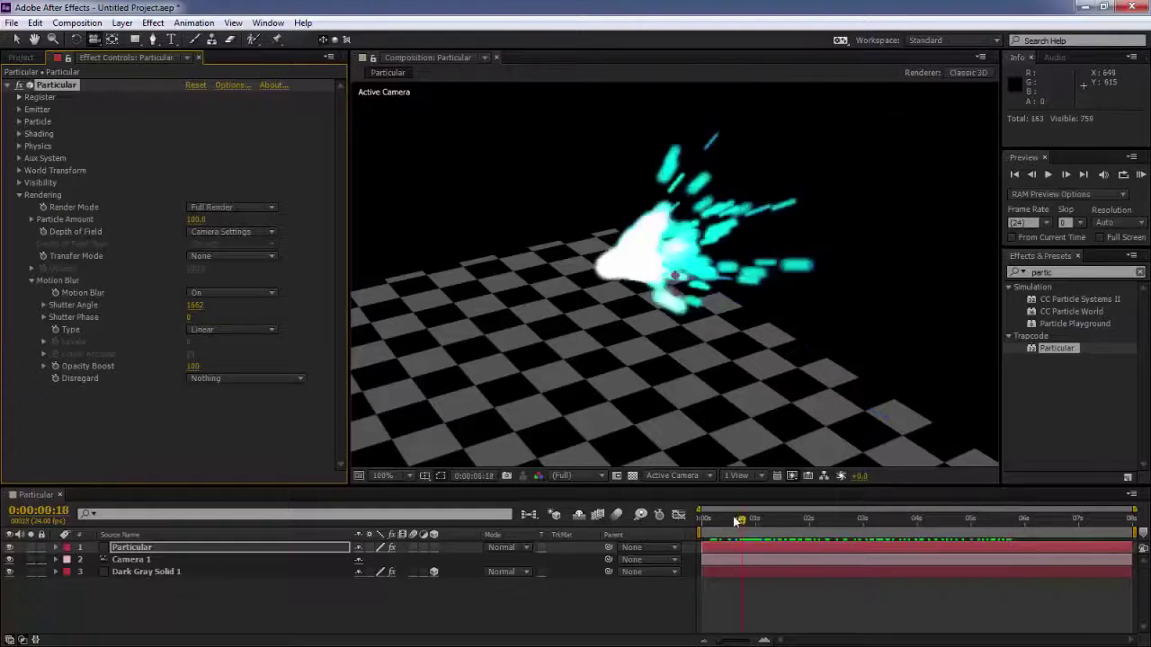
{"action": "left_click_drag", "start_coordinate": [735, 519], "coordinate": [820, 504]}
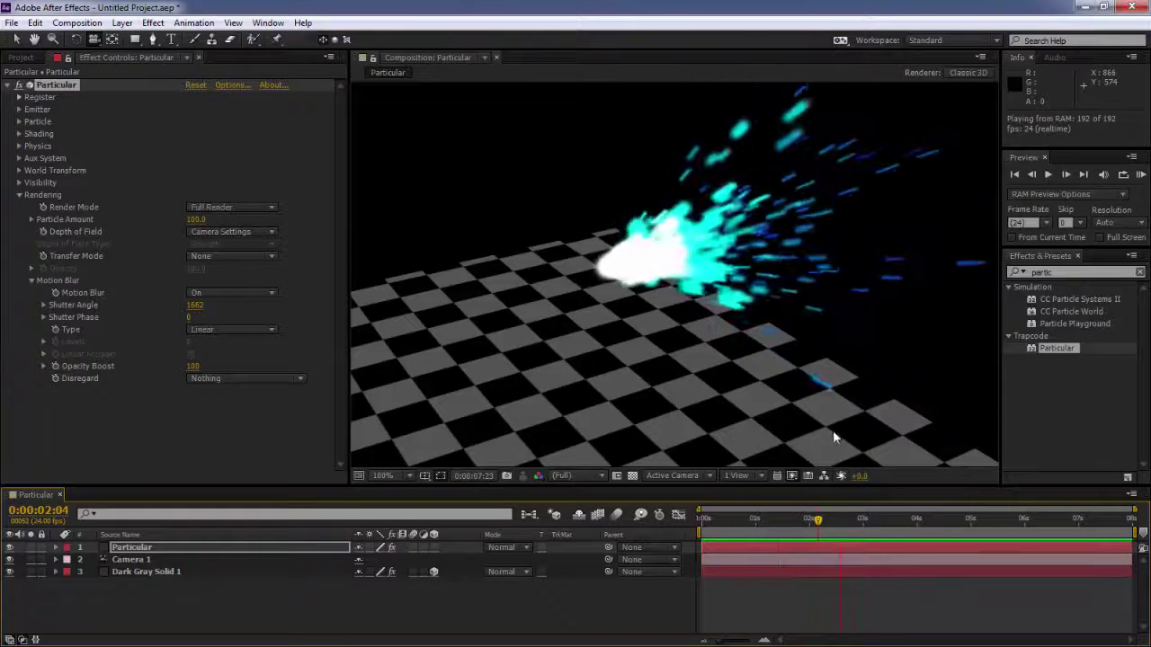
{"action": "left_click", "coordinate": [816, 522]}
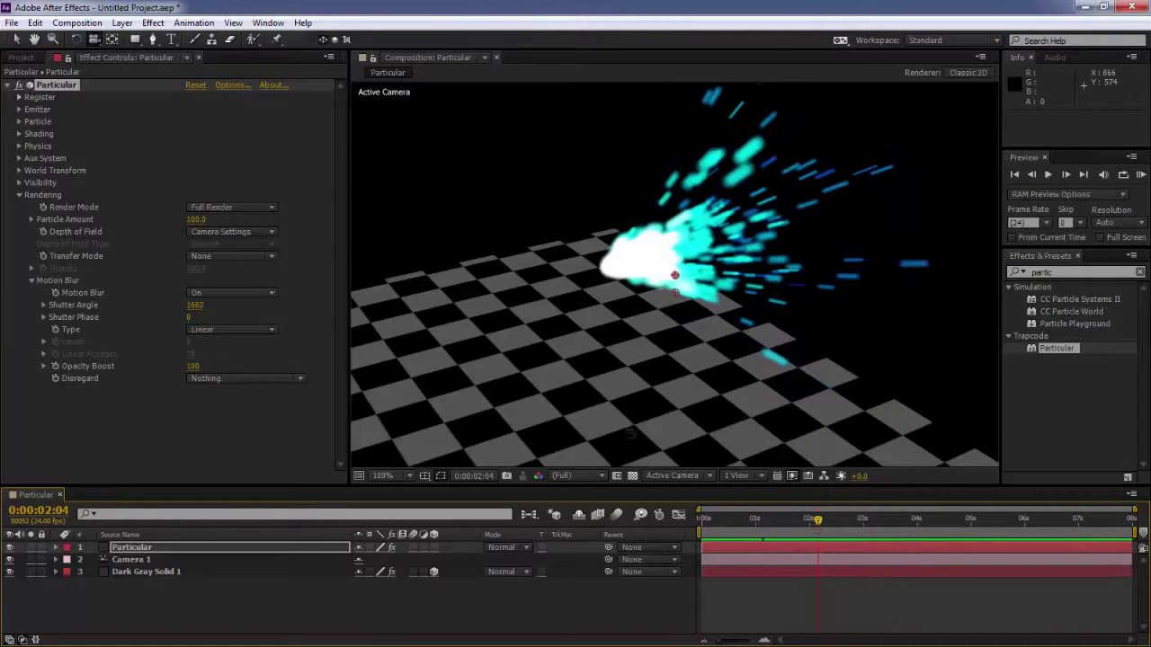
{"action": "left_click", "coordinate": [20, 196]}
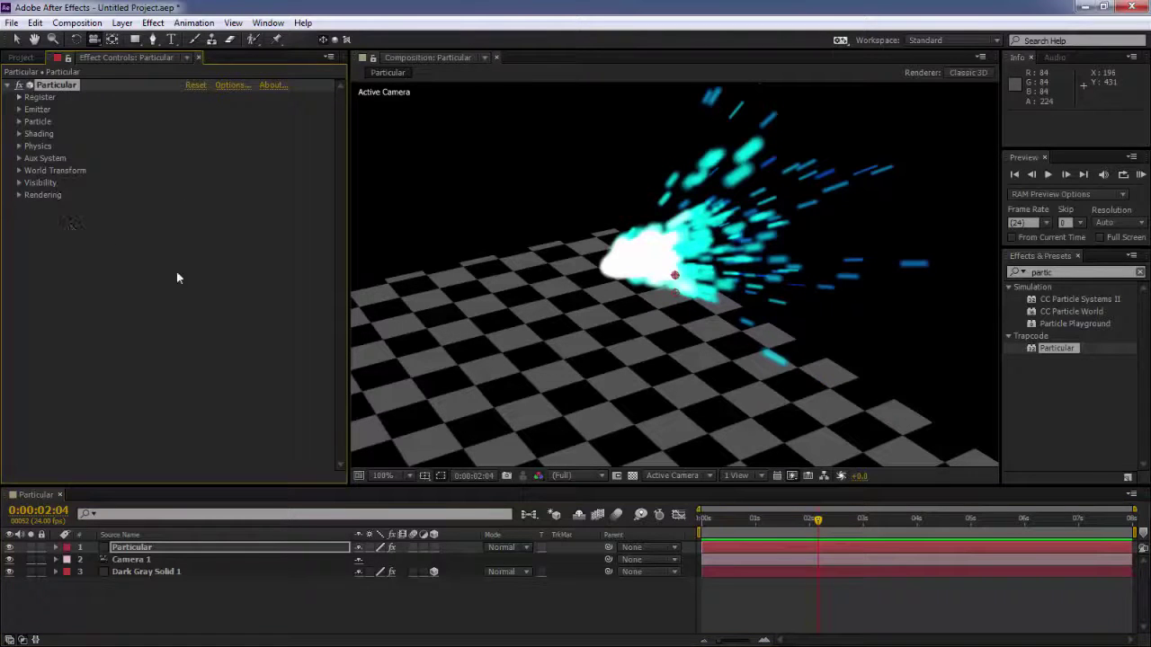
{"action": "mouse_move", "coordinate": [806, 520]}
{"action": "left_mouse_down"}
{"action": "mouse_move", "coordinate": [782, 517]}
{"action": "mouse_move", "coordinate": [851, 511]}
{"action": "mouse_move", "coordinate": [834, 519]}
{"action": "left_mouse_up"}
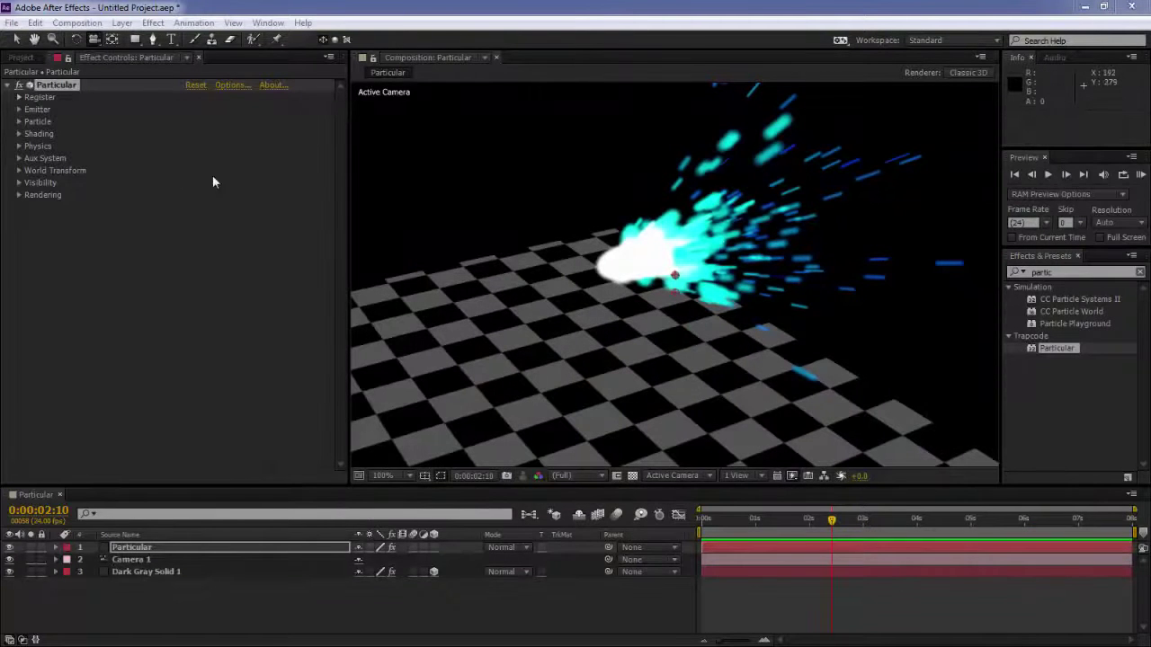
Return to the After Effects Effect Controls panel with the Particular composition.
{"action": "left_click", "coordinate": [106, 291]}
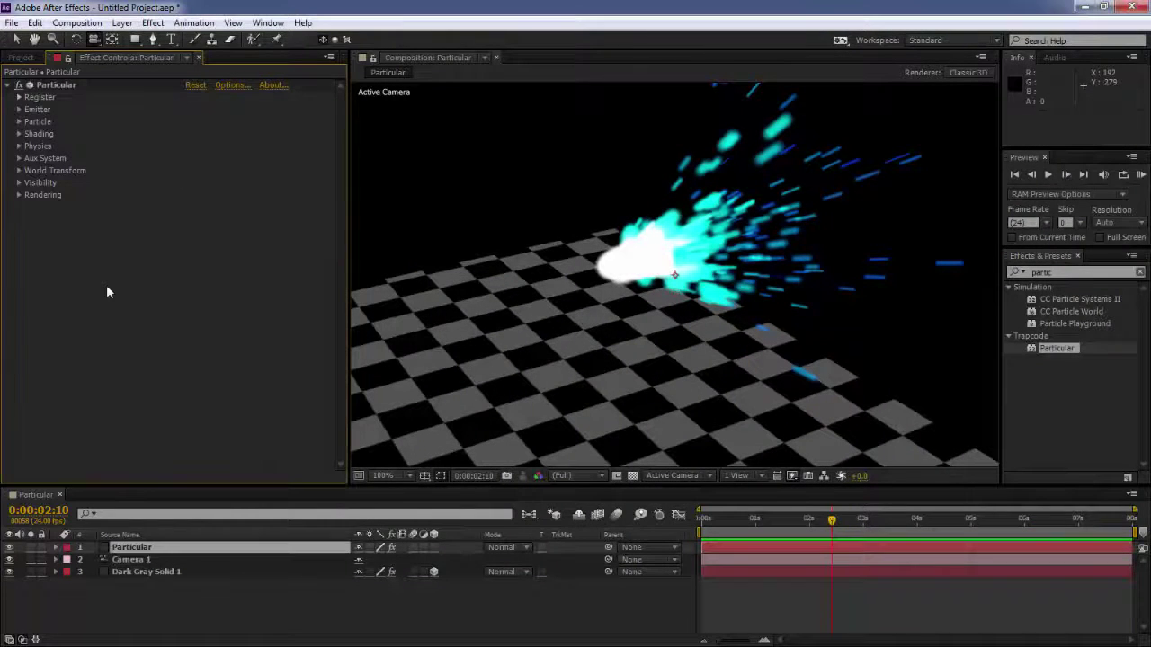